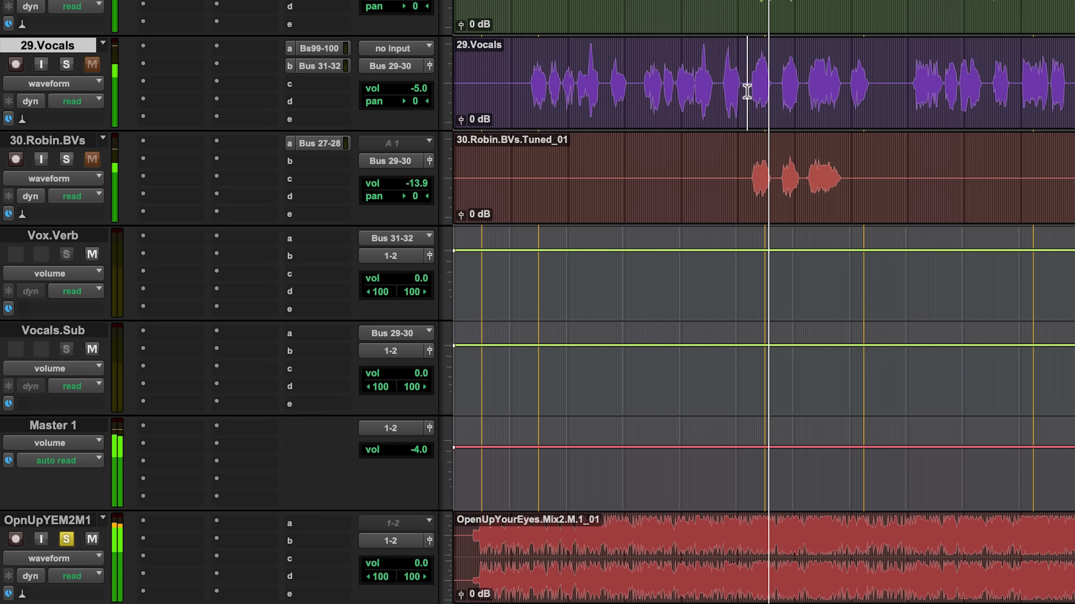
Step: Unsolo the OpenUpYourEyes reference mix, clear the drum solos, and solo only the kick tracks
left_click(747, 91)
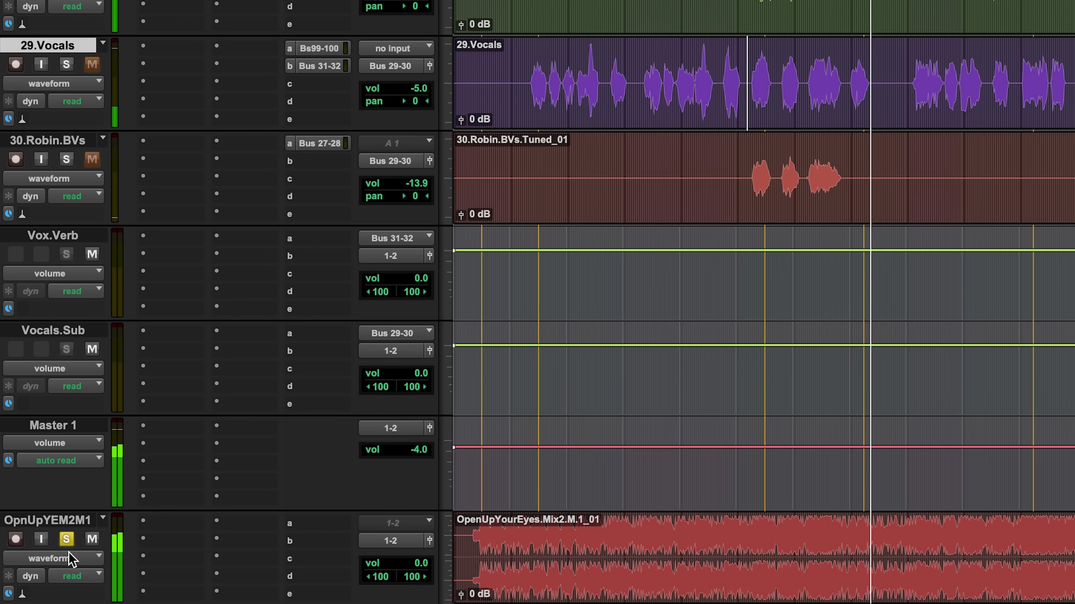
left_click(67, 539)
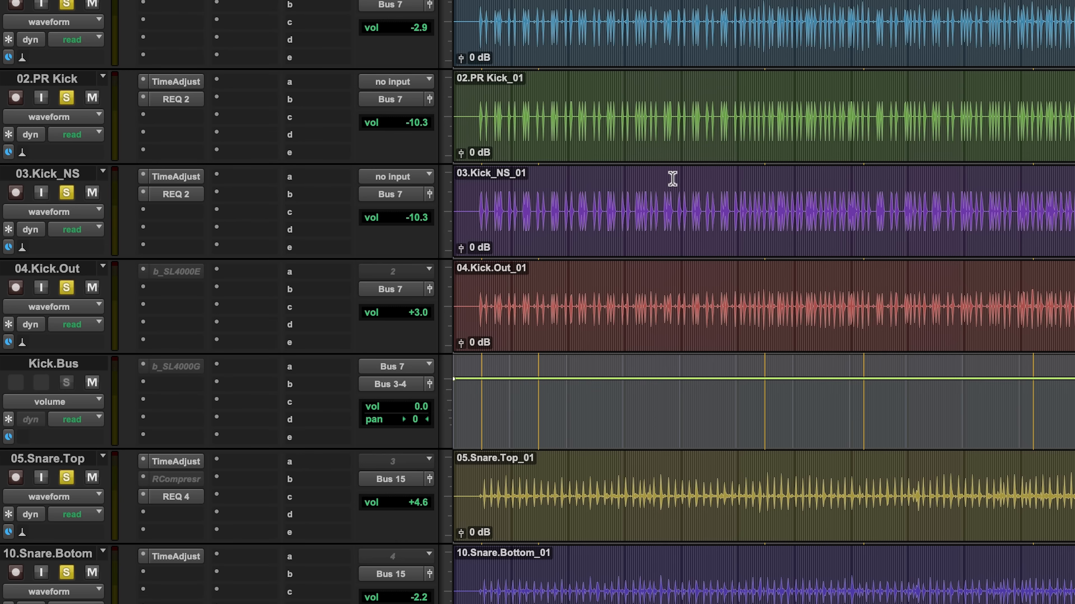
left_click(67, 288, "alt")
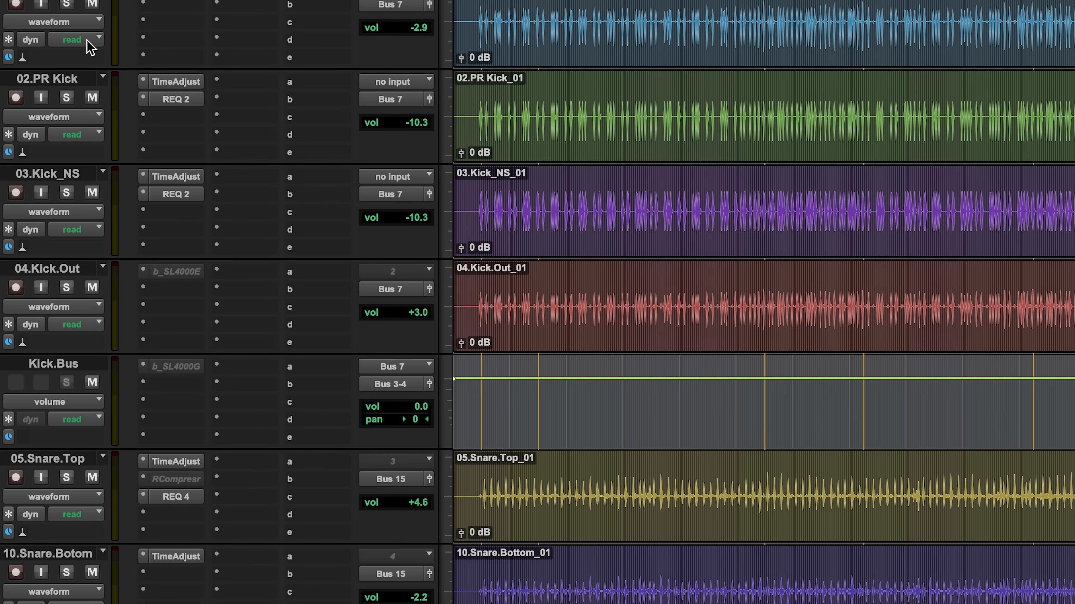
left_click(67, 3)
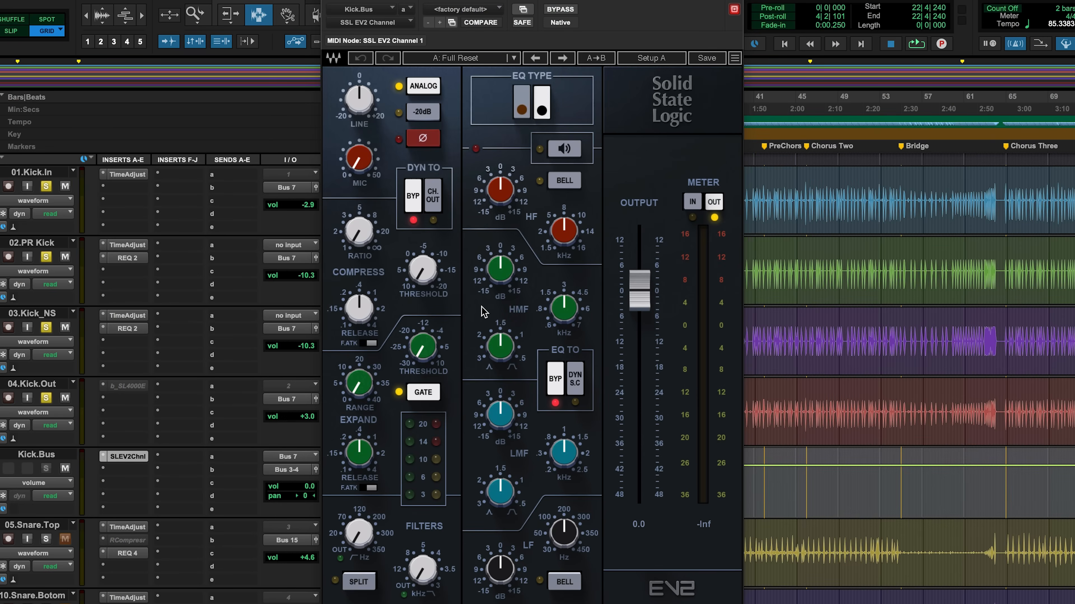
Step: Toggle the dynamics routing to channel output on and off in the Kick.Bus SSL EV2 strip
left_click(433, 199)
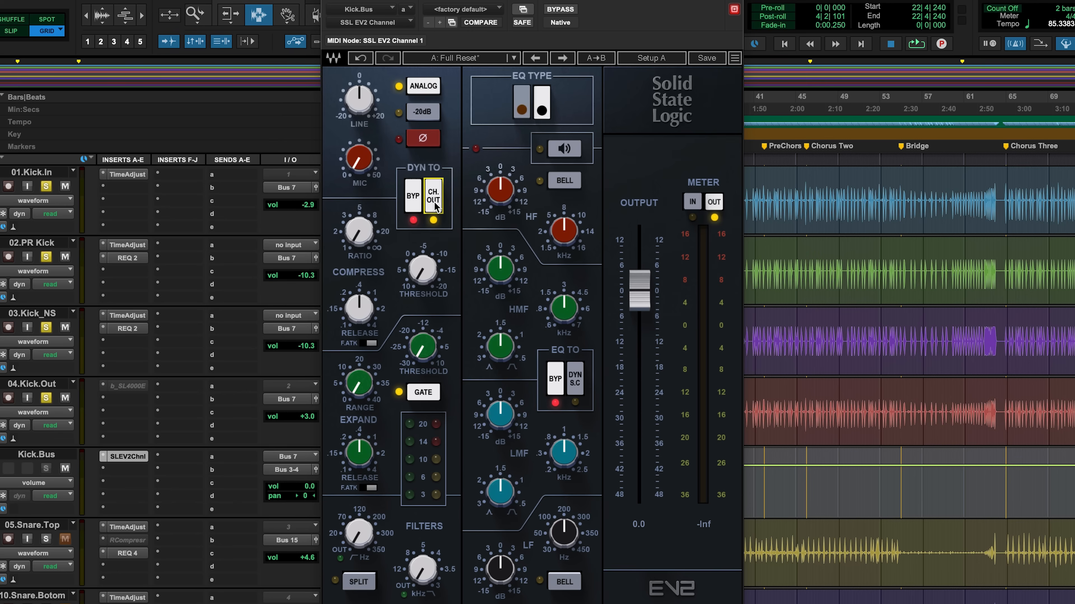
left_click(435, 207)
left_click(436, 207)
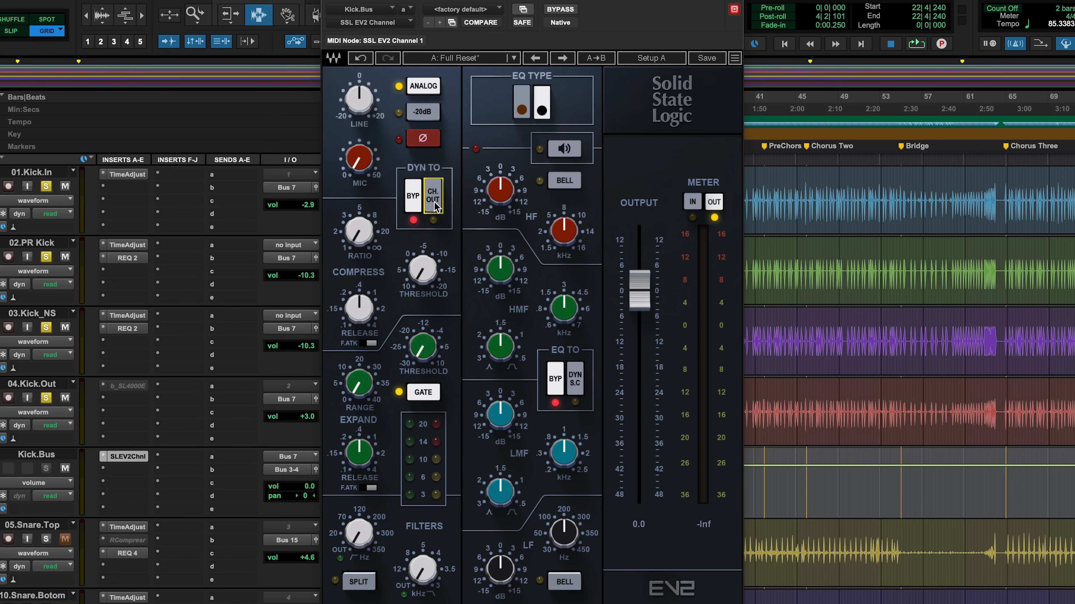
left_click(436, 206)
left_click(436, 207)
left_click(433, 206)
Step: With the kicks playing, engage the high-pass filter and EQ, and boost the LF band at 60 Hz
key("space")
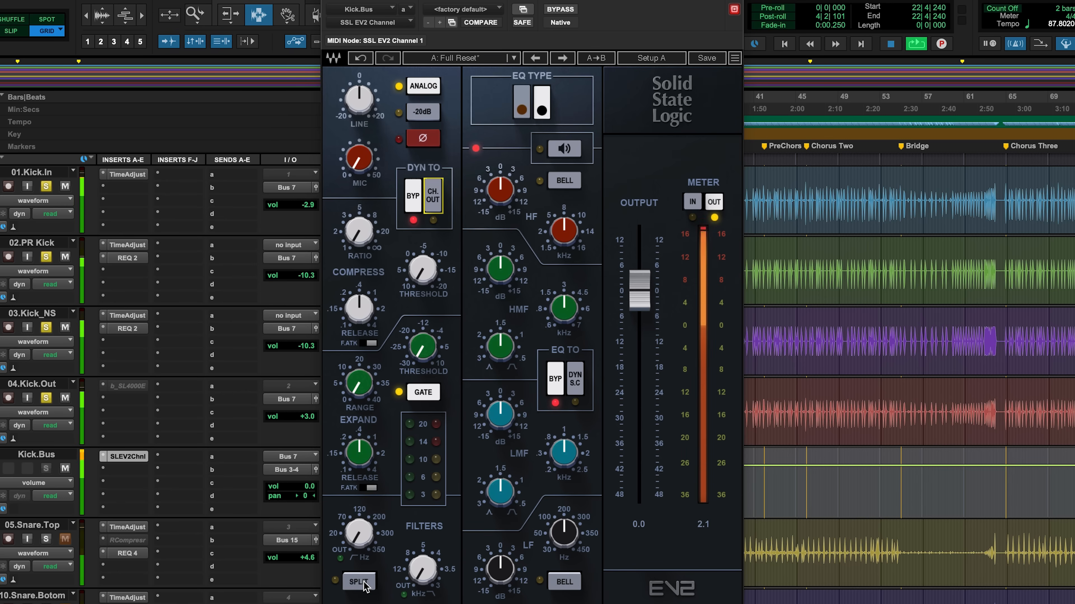
left_click_drag(358, 533, 358, 514)
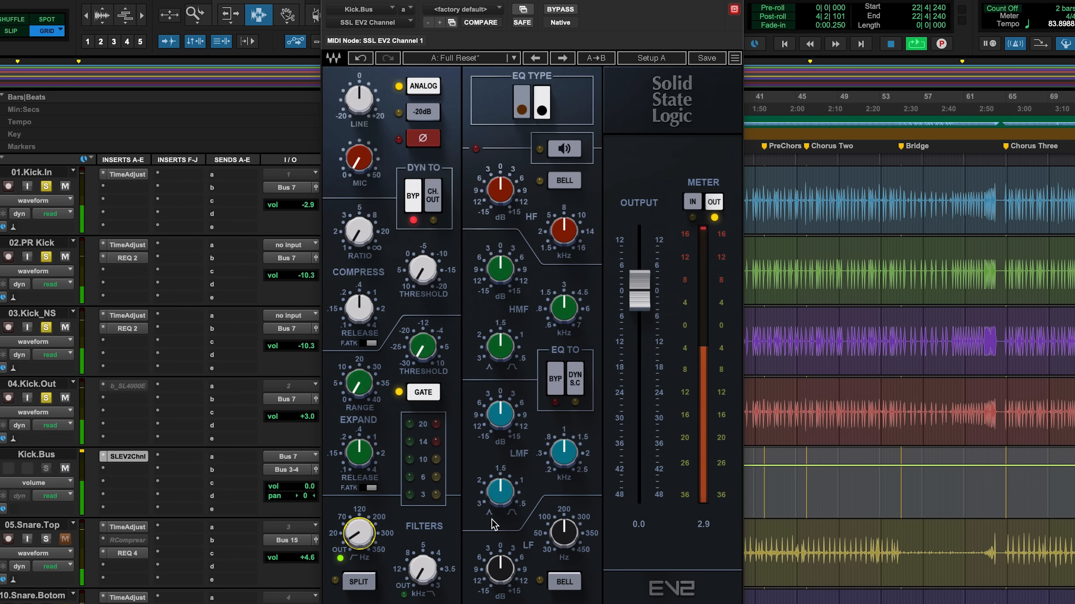
left_click_drag(504, 575, 504, 576)
left_click_drag(574, 530, 558, 544)
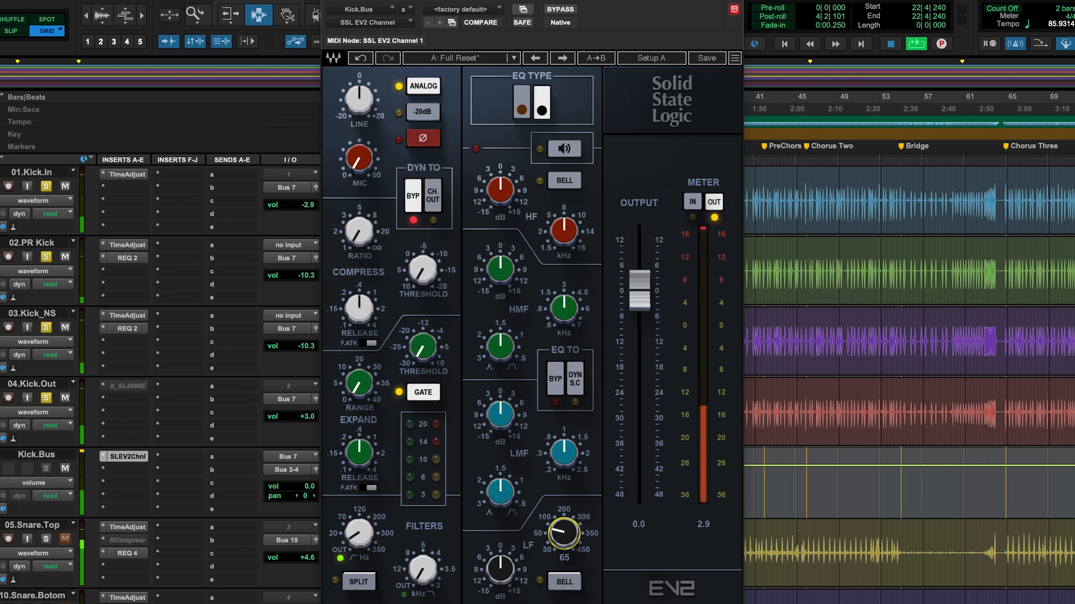
left_click_drag(564, 533, 564, 534)
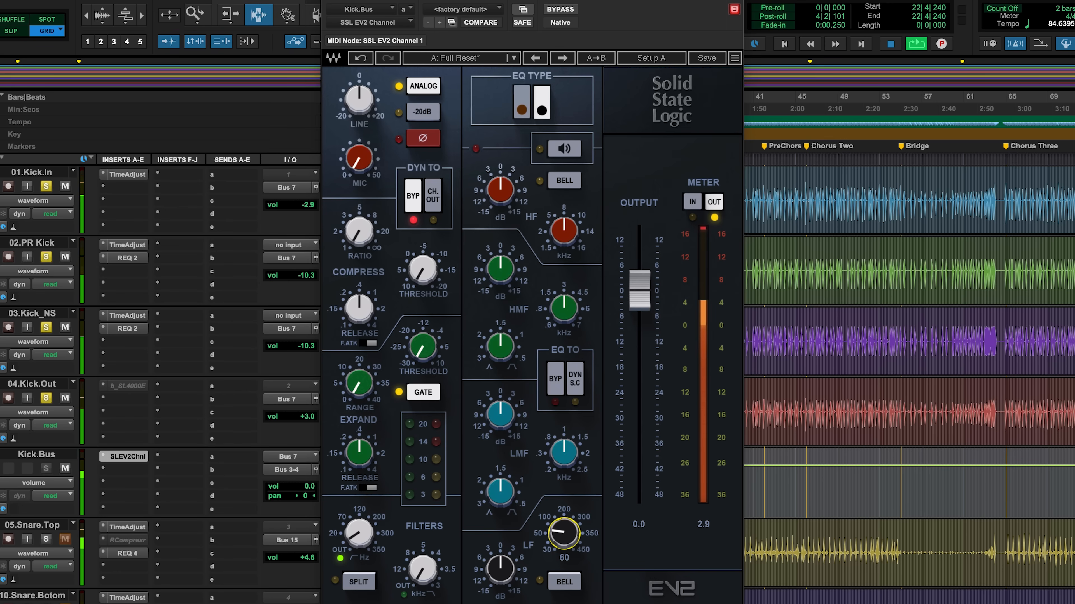
left_click_drag(508, 558, 508, 555)
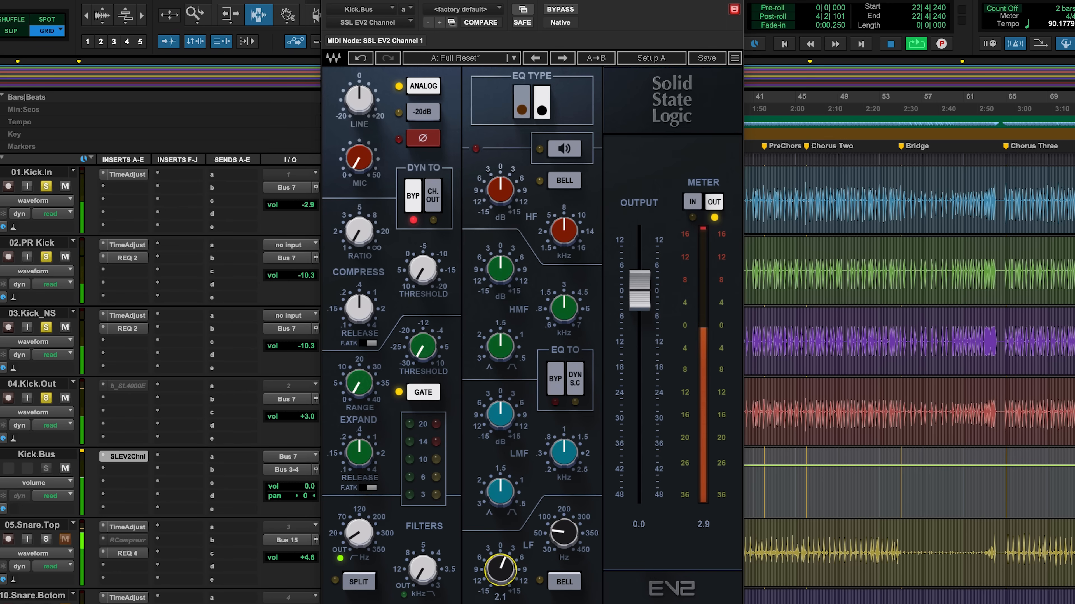
left_click_drag(500, 569, 501, 568)
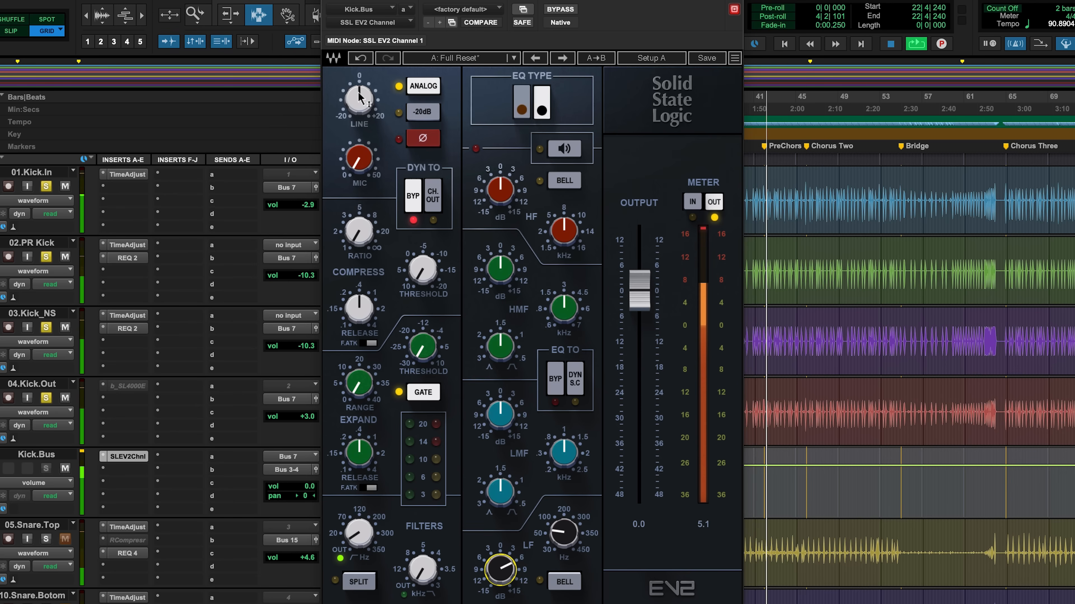
Step: Lower the line gain to about -7 dB and compare the input and output meters, leaving the meter on input
left_click_drag(364, 103, 365, 128)
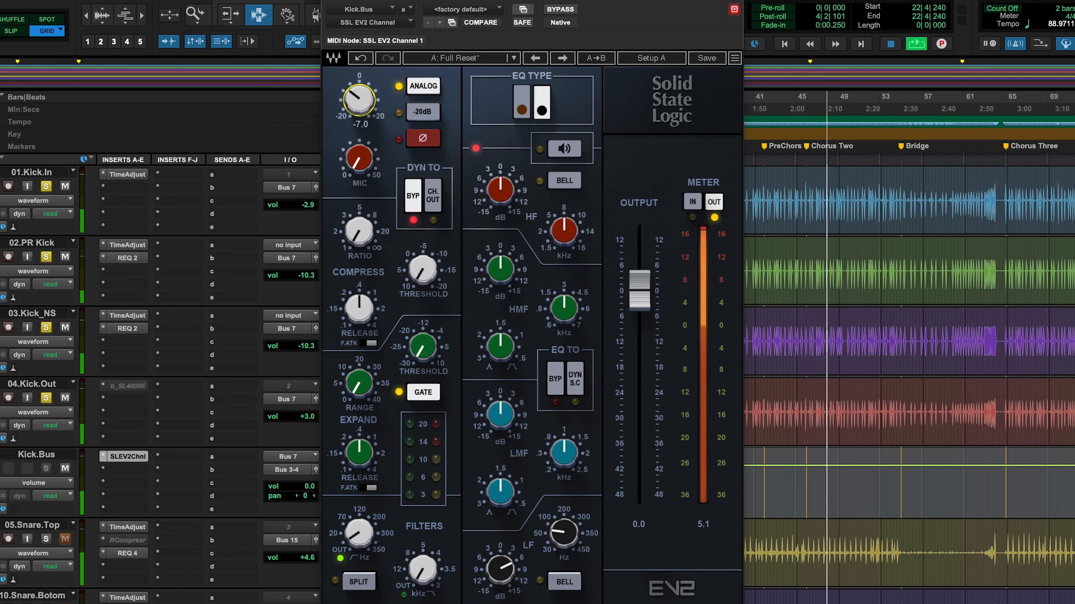
left_click_drag(353, 89, 353, 90)
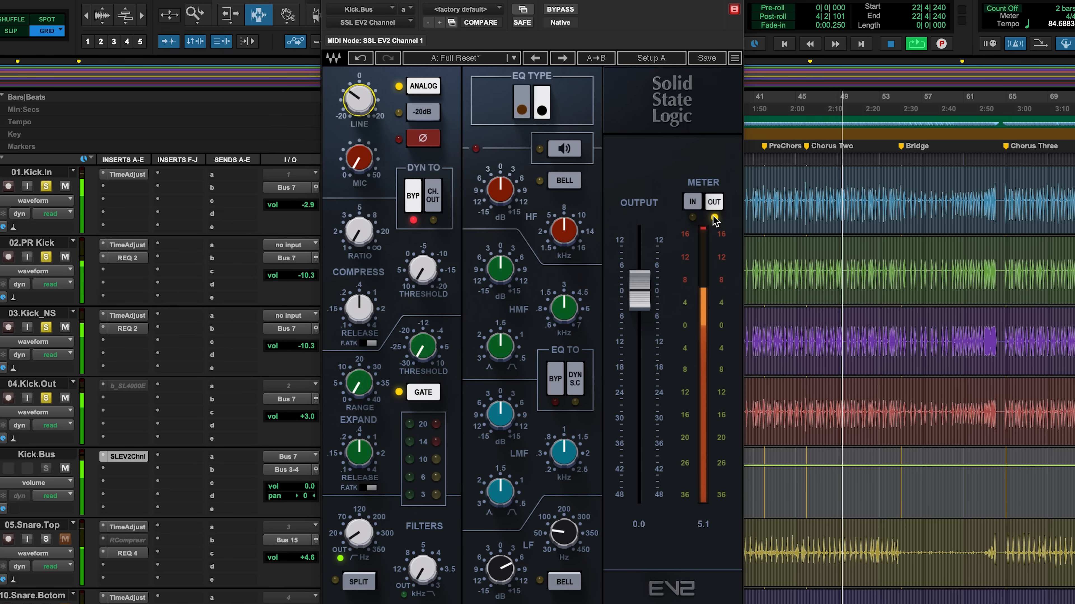
left_click(692, 203)
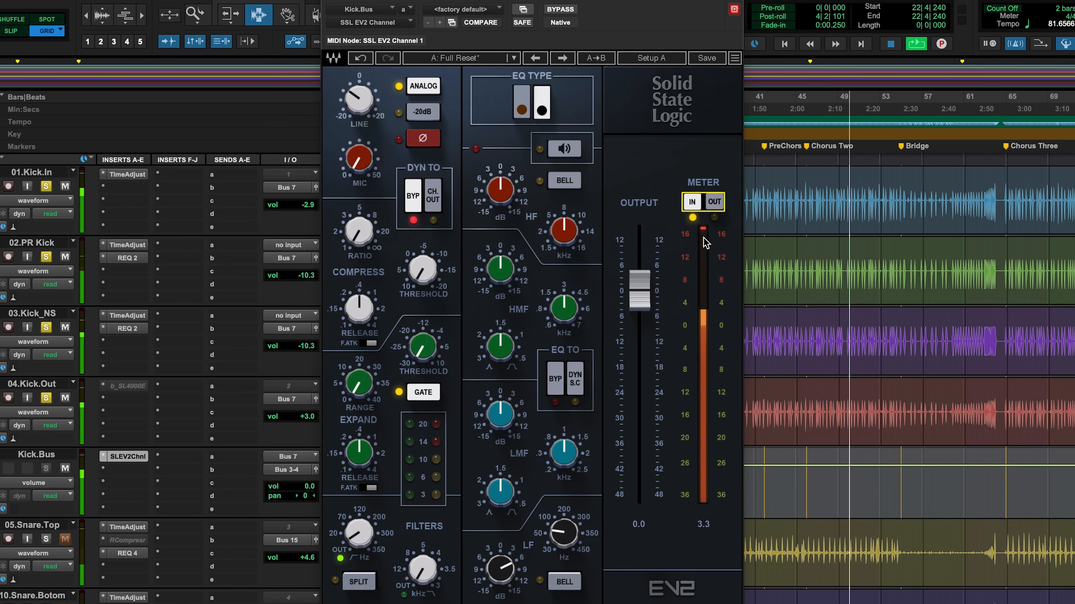
left_click(714, 202)
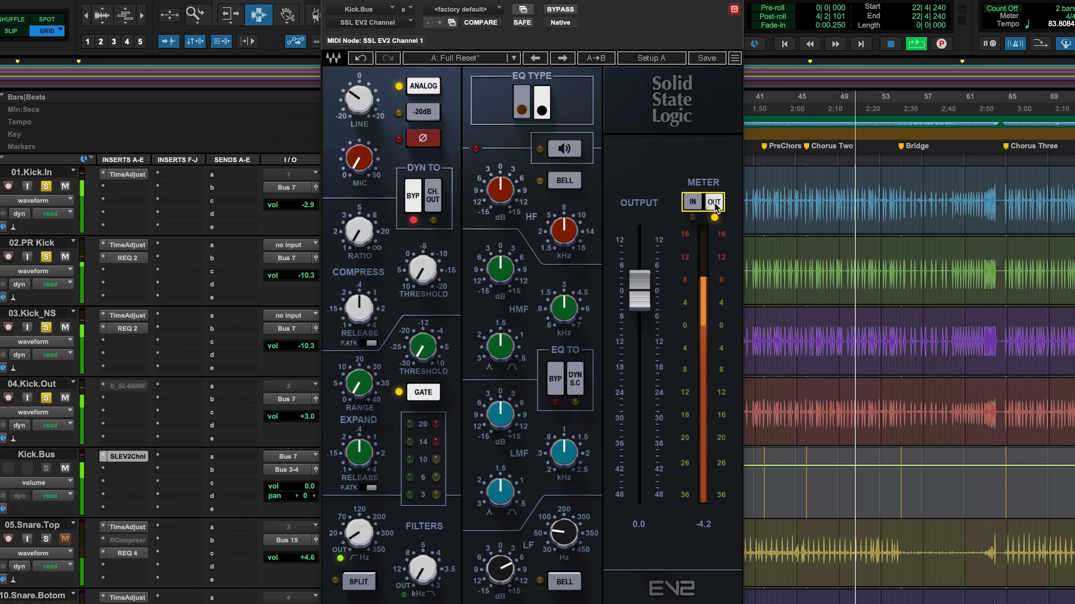
left_click(692, 203)
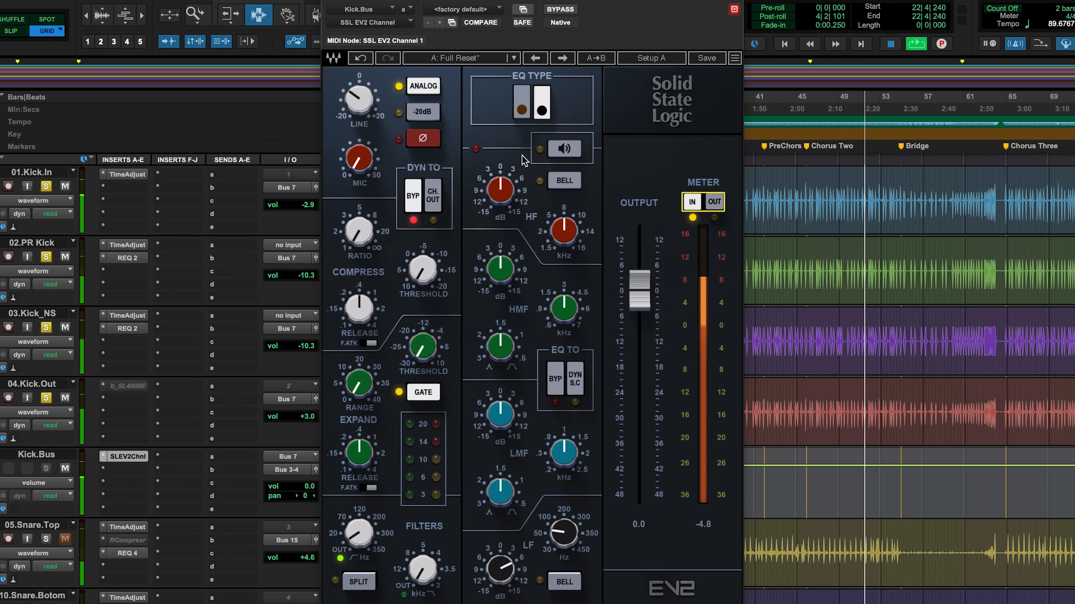
Step: Set the LMF band to 0.34 kHz and cut its gain by about 9 dB
left_click_drag(564, 452, 563, 478)
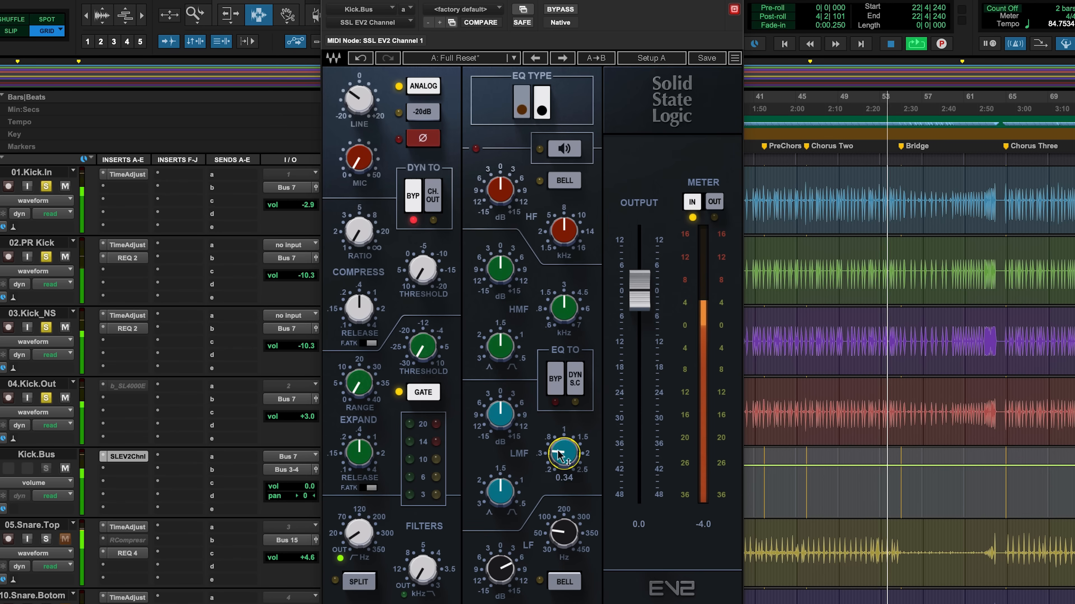
left_click_drag(500, 414, 500, 447)
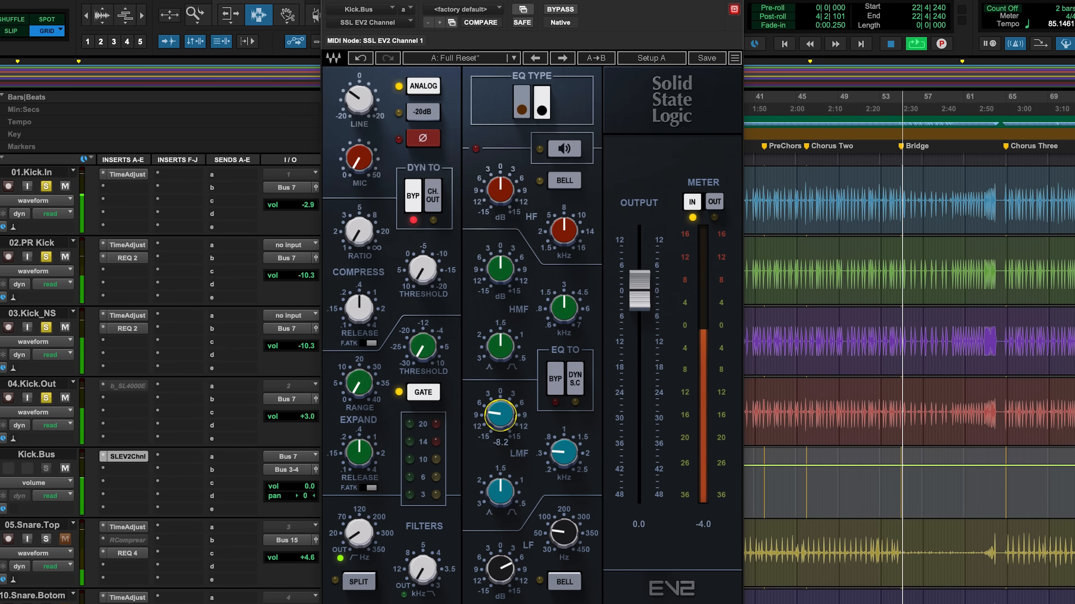
left_click_drag(500, 446, 500, 443)
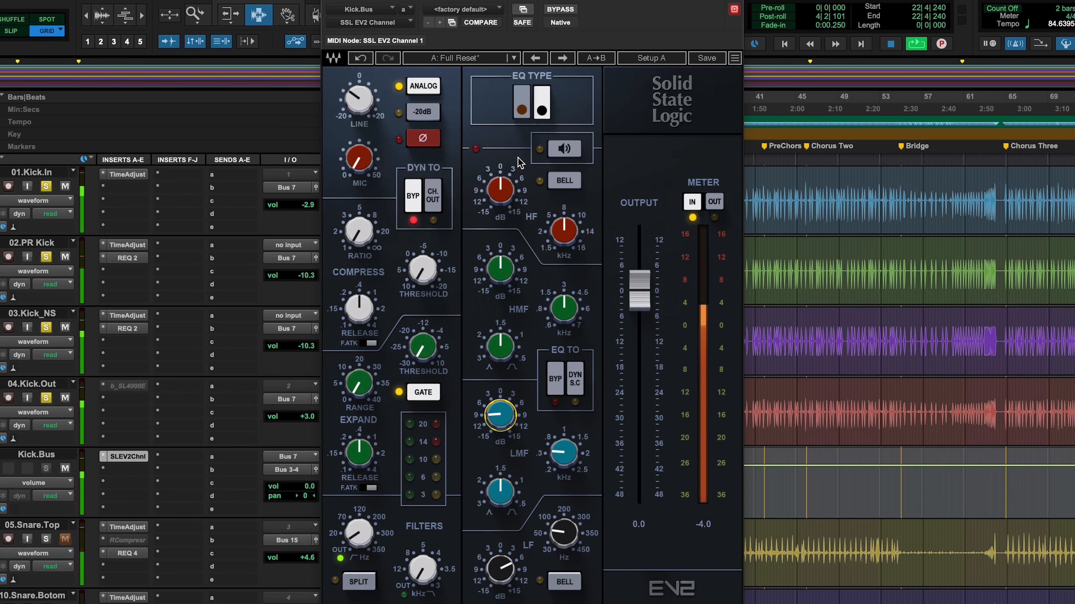
Step: Compare the black and brown EQ types and keep the brown one
left_click(517, 98)
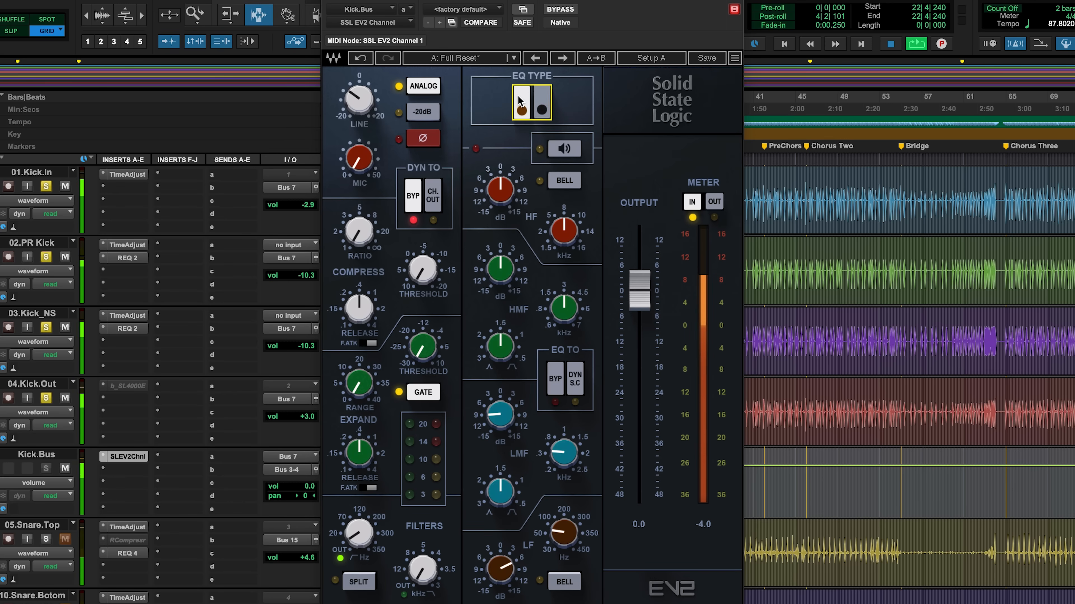
left_click(542, 101)
left_click(523, 101)
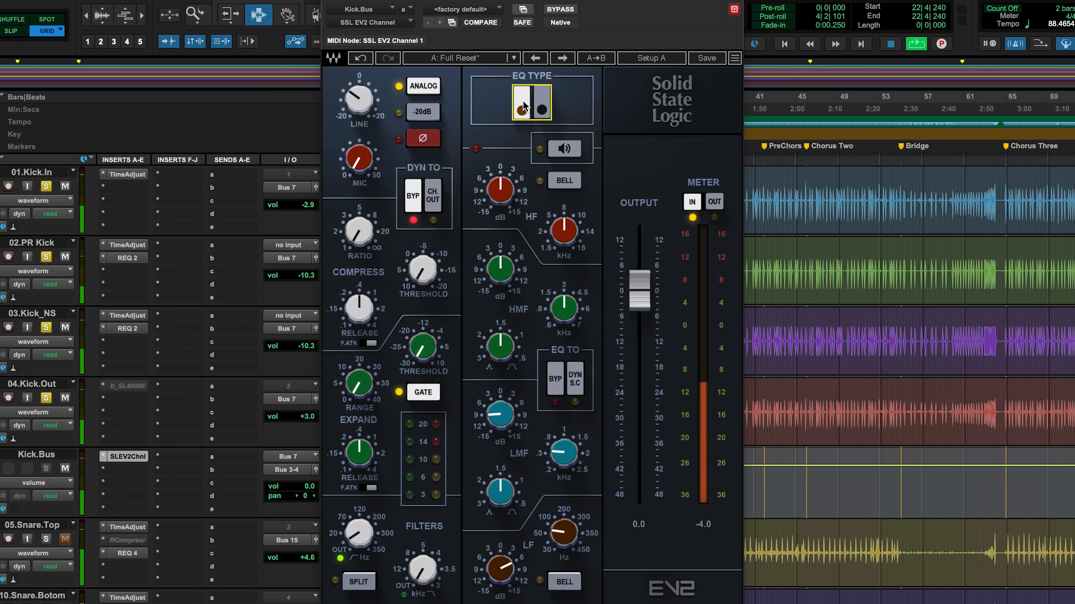
left_click(524, 103)
left_click(524, 109)
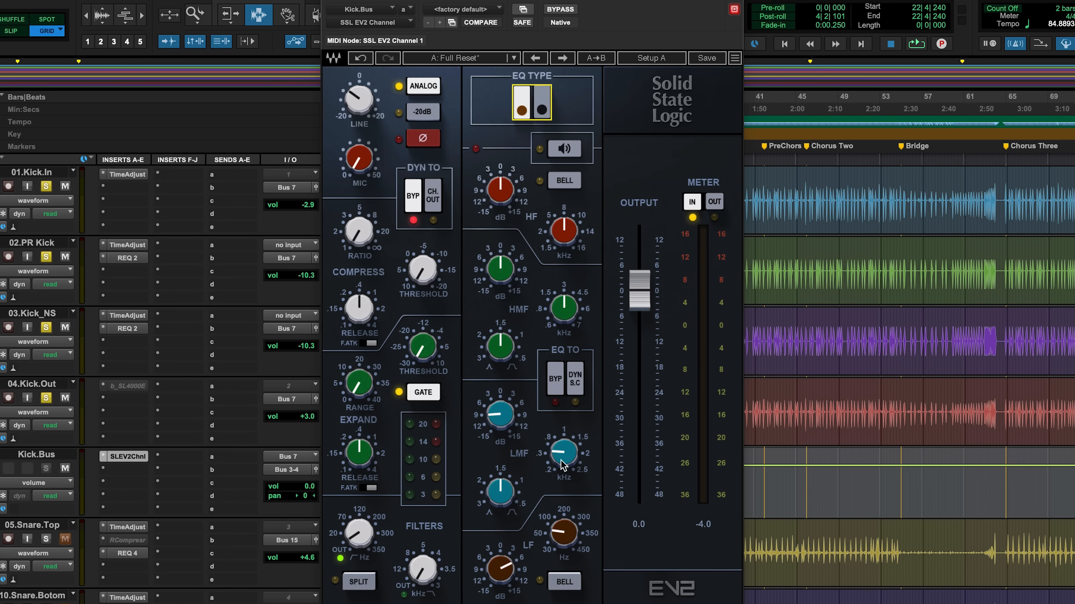
Step: Play the kicks, sweep the LMF gain up to about 7.9 dB, and return it to a cut of about 8 dB
key("space")
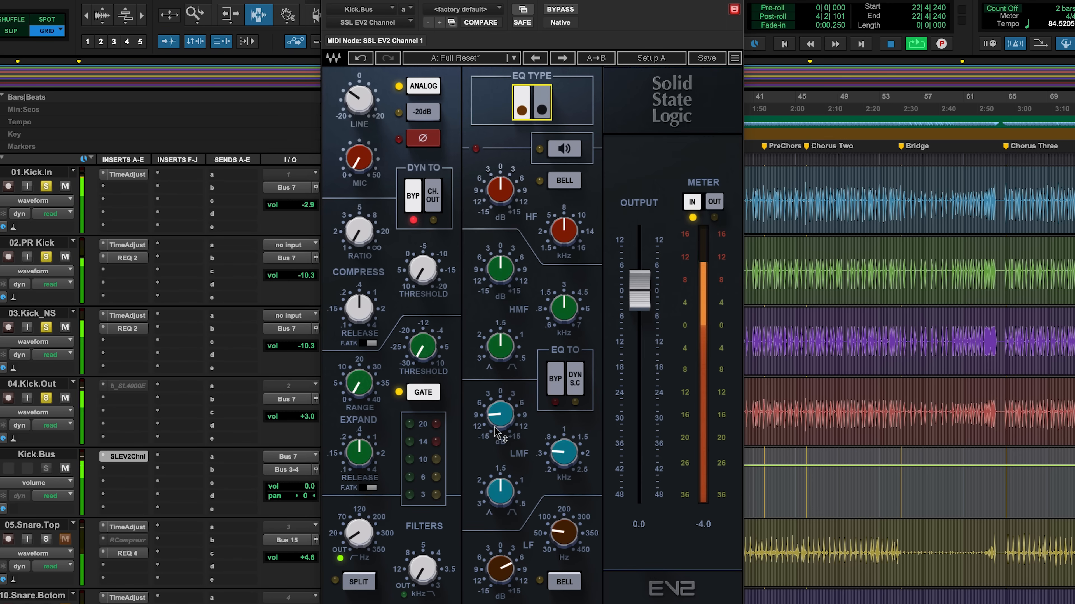
left_click_drag(493, 419, 493, 398)
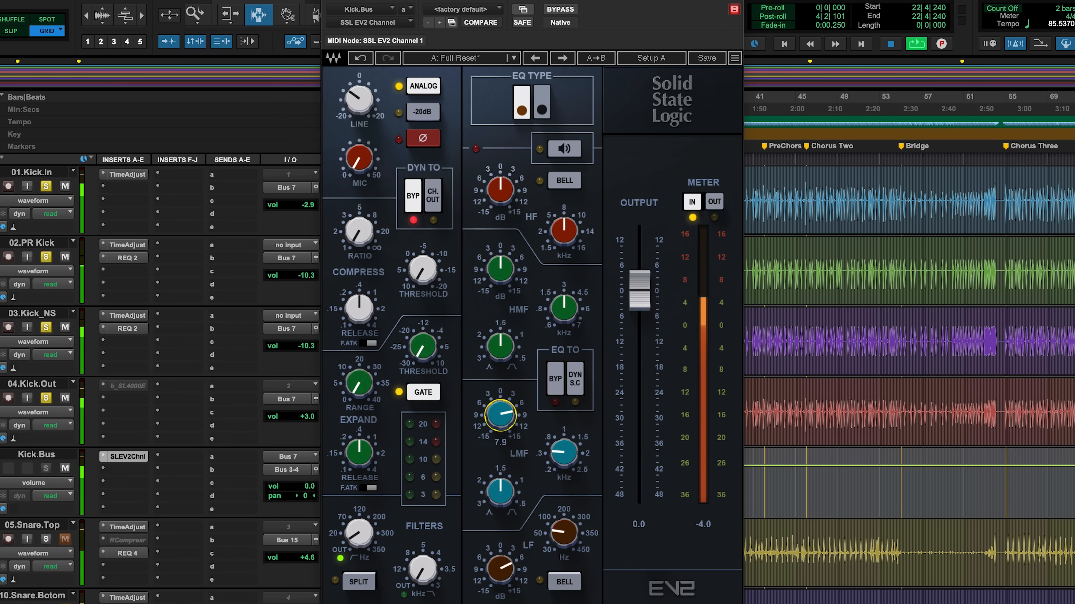
left_click_drag(500, 415, 500, 422)
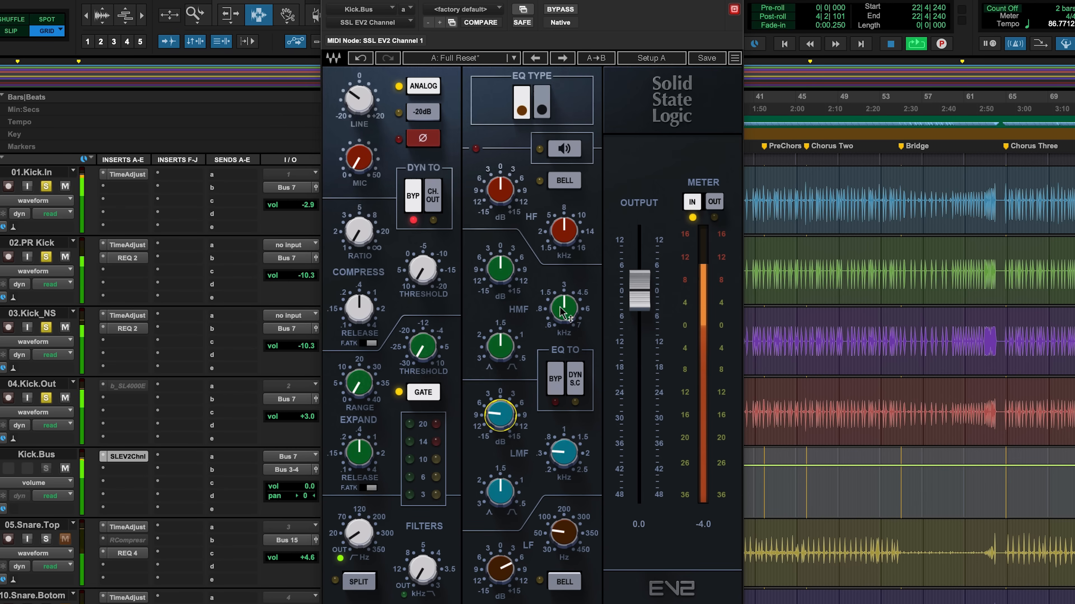
Step: Boost the HMF band by about 5.4 dB slightly below 3 kHz and compare the sound with the plug-in bypassed
left_click_drag(562, 313, 562, 315)
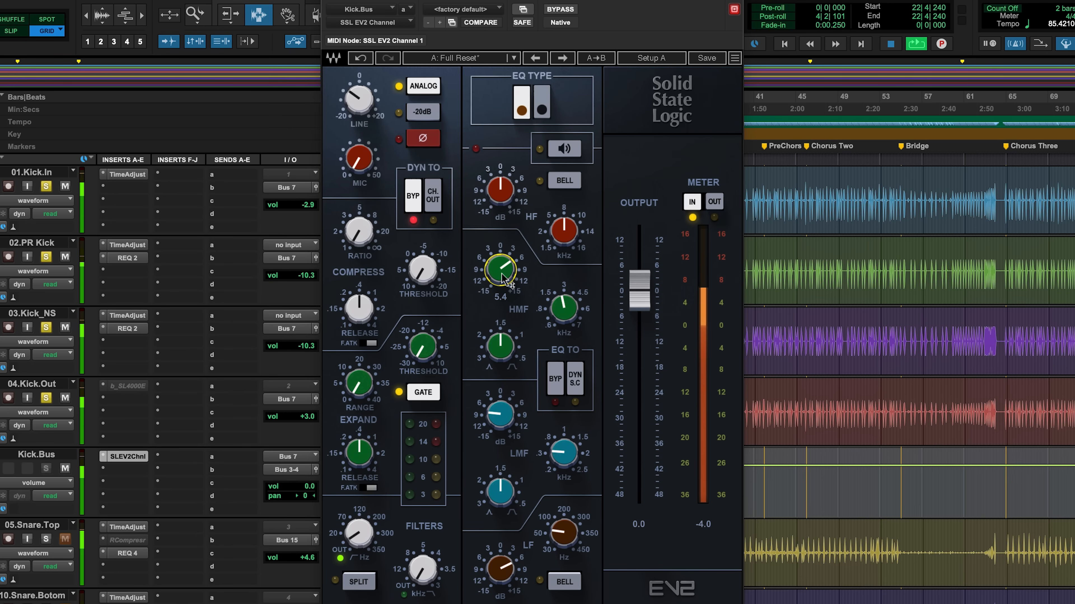
left_click(568, 10)
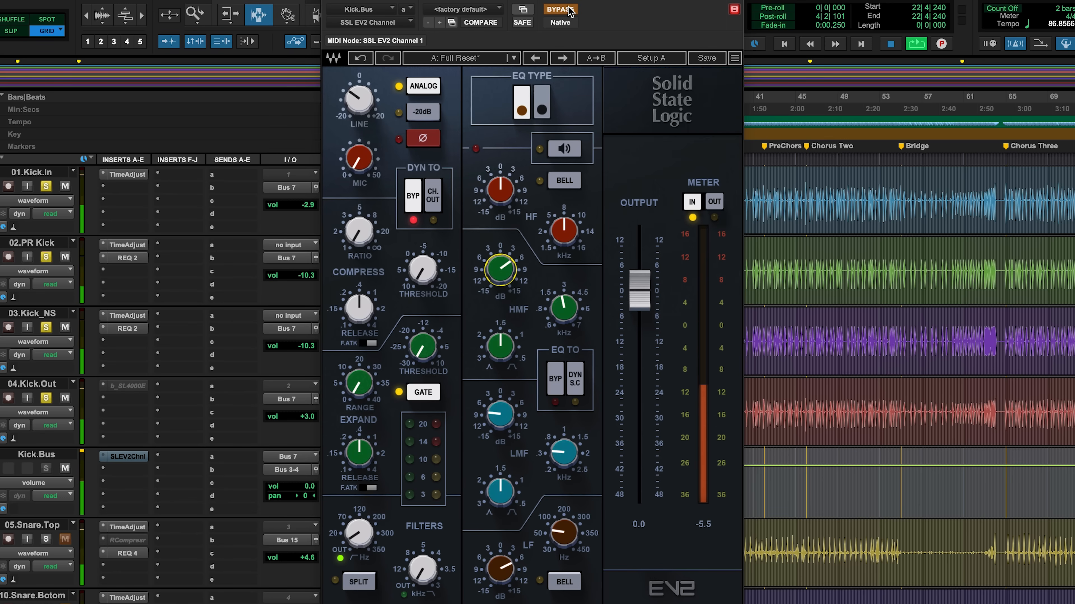
left_click(568, 9)
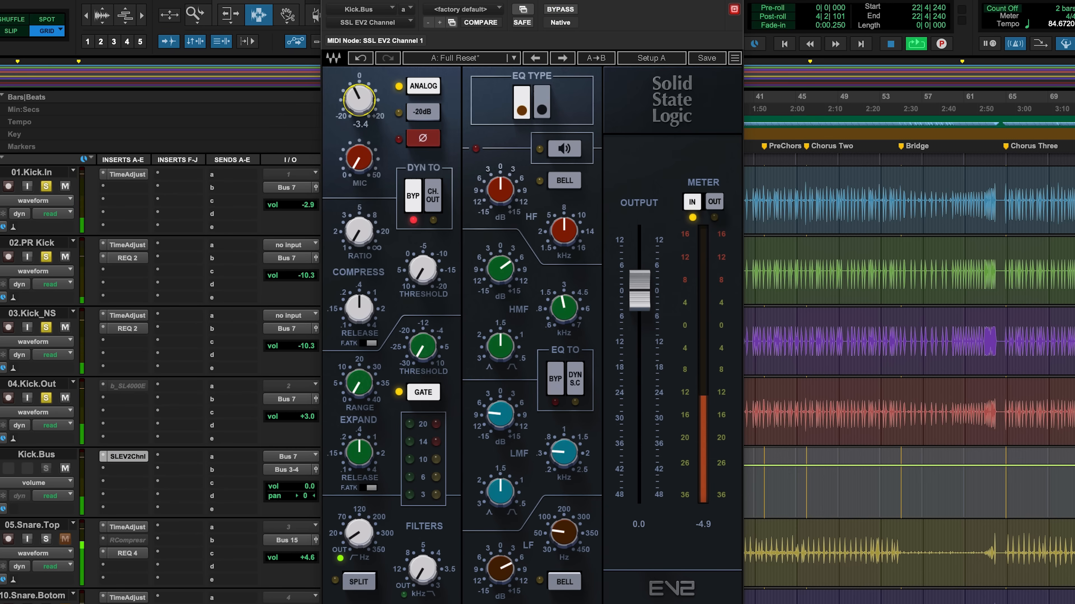
Step: Raise the line gain to about -2.8 dB and compare the processed kick level against bypass
left_click_drag(359, 100, 359, 97)
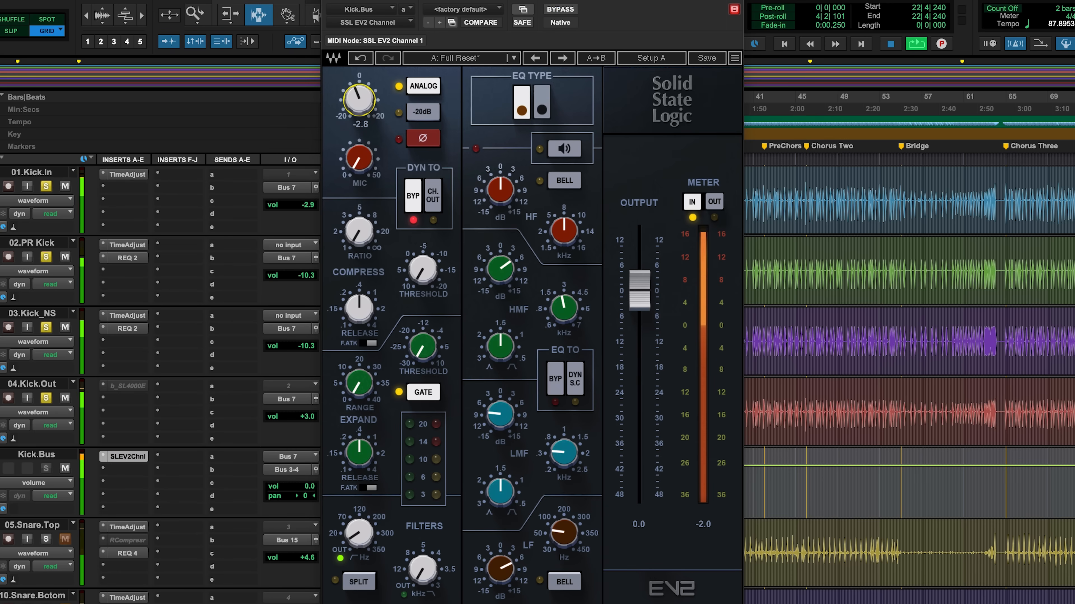
left_click(566, 10)
left_click(569, 13)
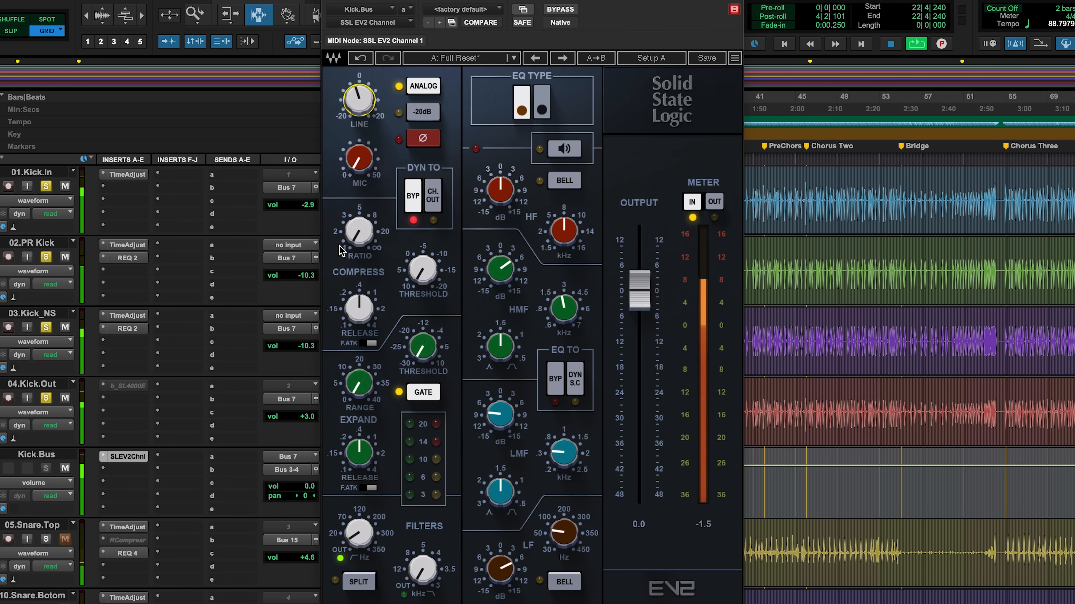
Step: Set the compressor ratio to about 2.7 and threshold to about -3.6, and route the dynamics to channel output
left_click_drag(360, 233, 360, 242)
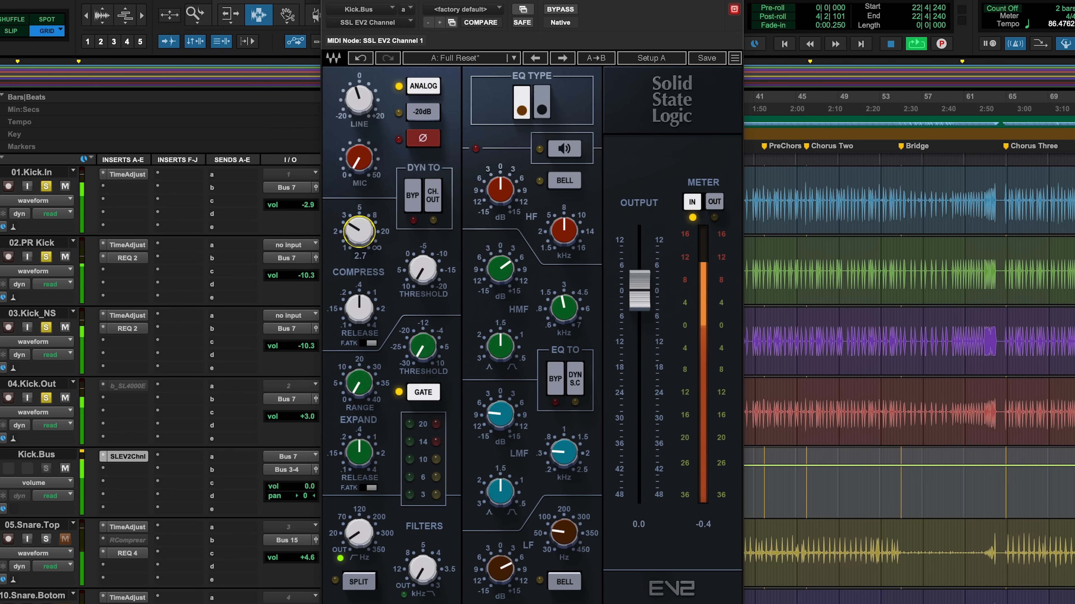
left_click_drag(422, 276, 422, 288)
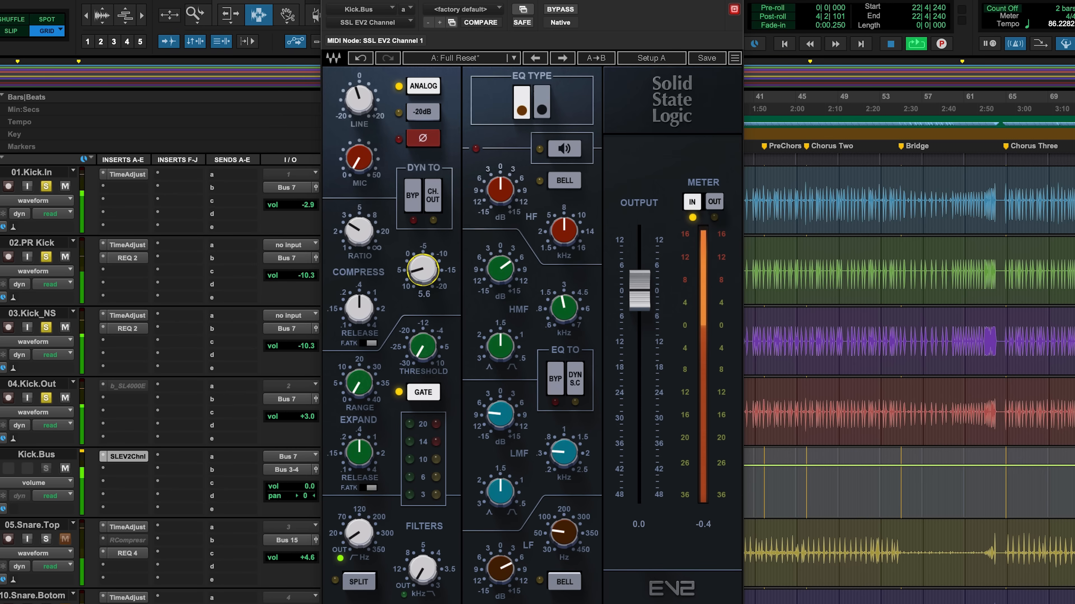
left_click_drag(421, 269, 422, 261)
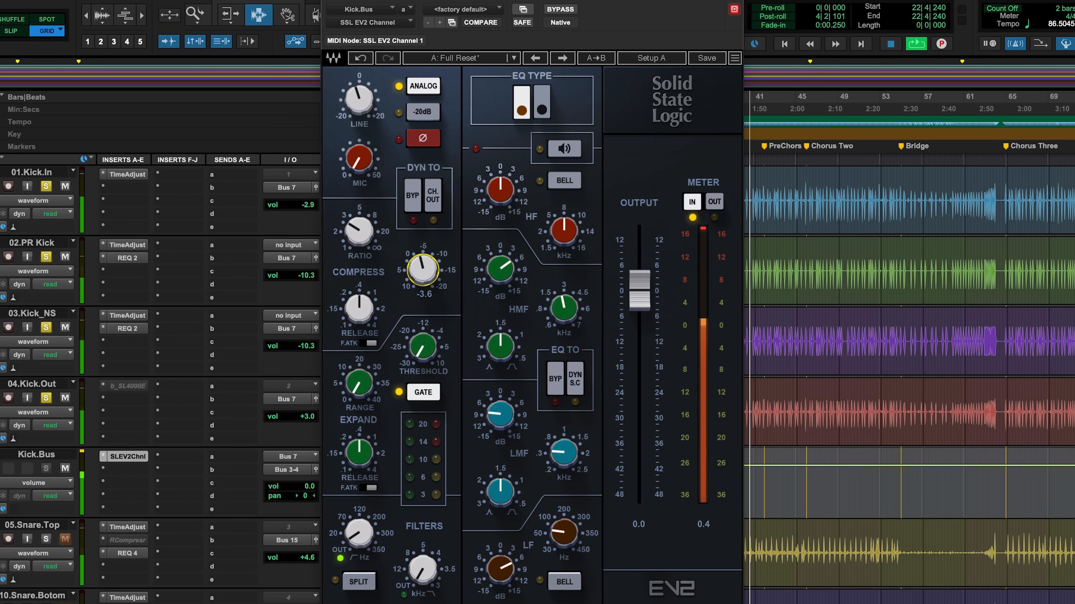
left_click(440, 195)
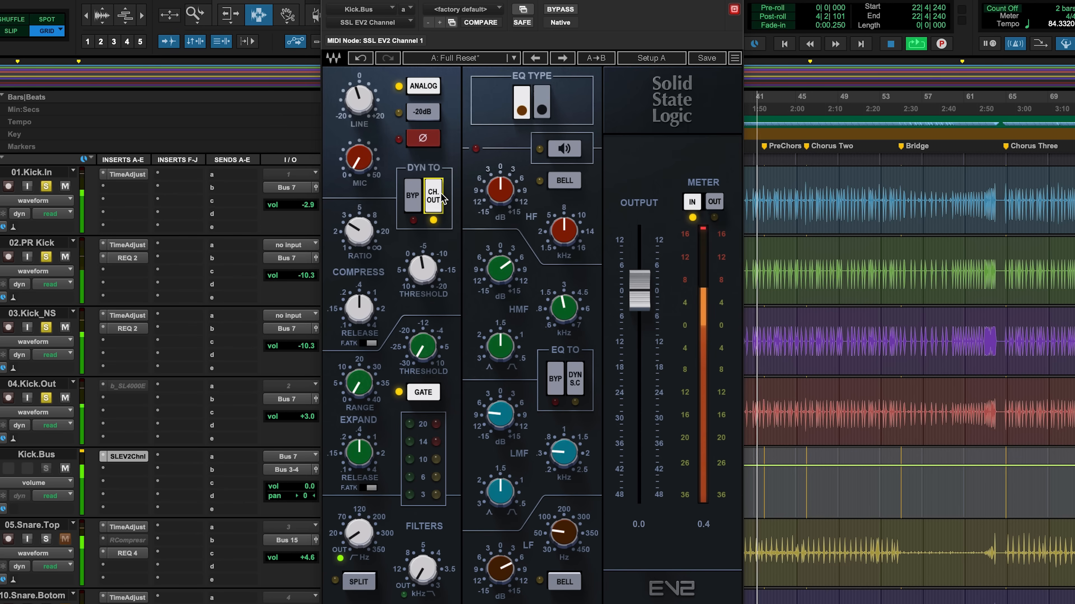
Step: Set the kick bus compressor threshold to -5.0 and compare the kick with the channel-output dynamics switched off and on
left_click_drag(420, 271, 419, 266)
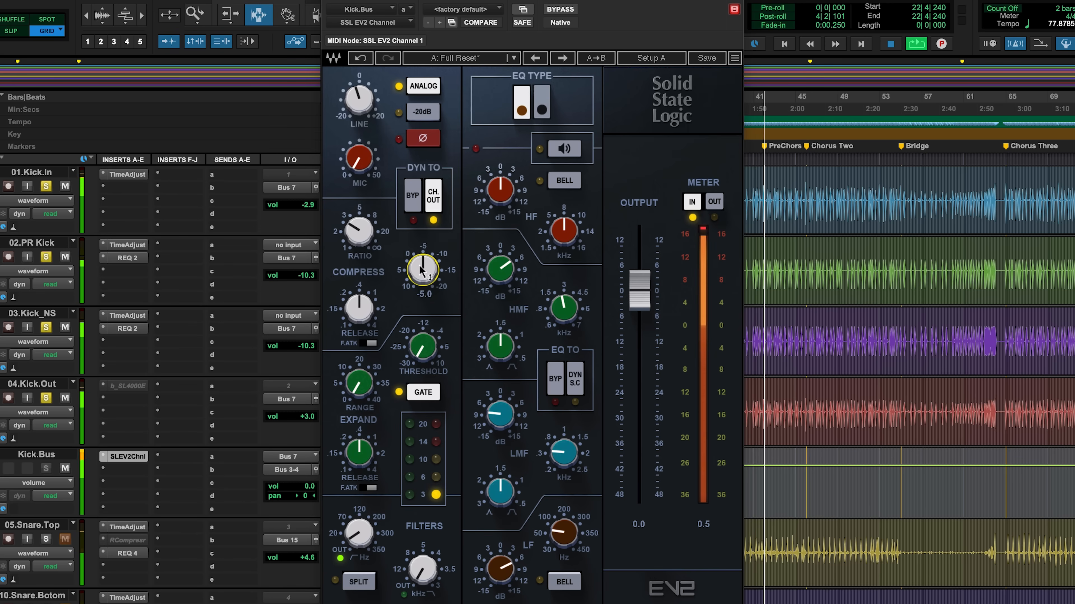
left_click(434, 194)
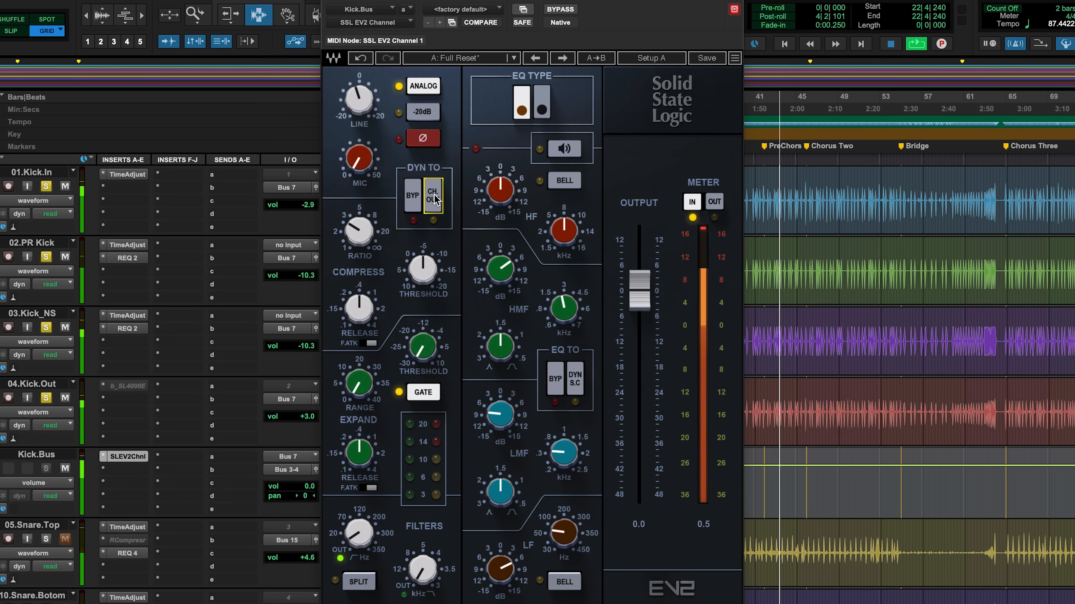
left_click(434, 194)
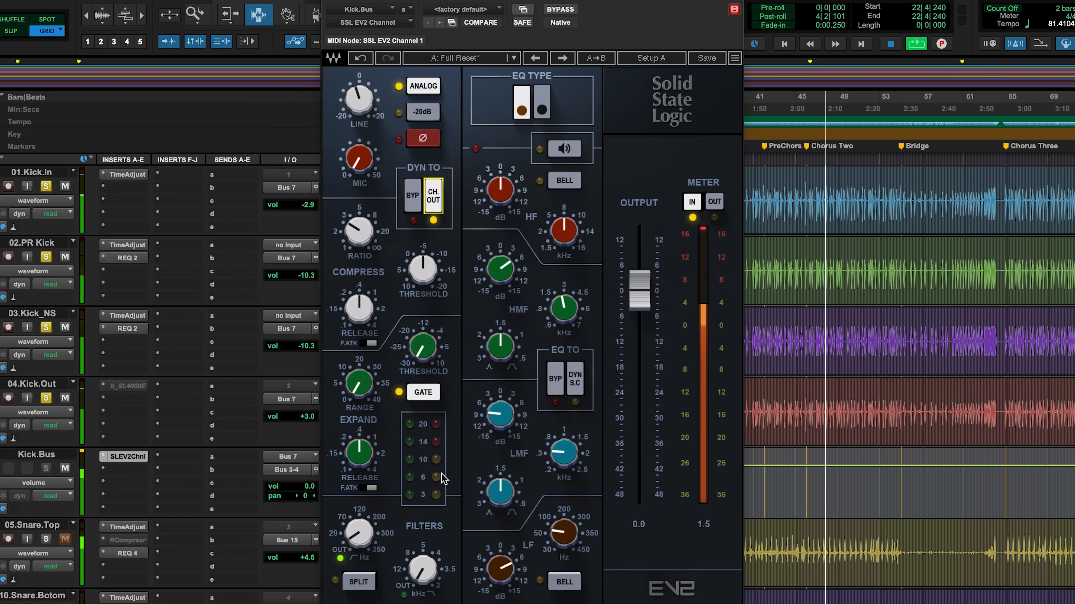
Step: Push the kick bus HMF and LF boosts up towards 14 dB and settle them at about 8 and 9 dB
left_click_drag(500, 271, 501, 246)
mouse_move(500, 569)
left_mouse_down()
mouse_move(500, 546)
mouse_move(500, 572)
left_mouse_up()
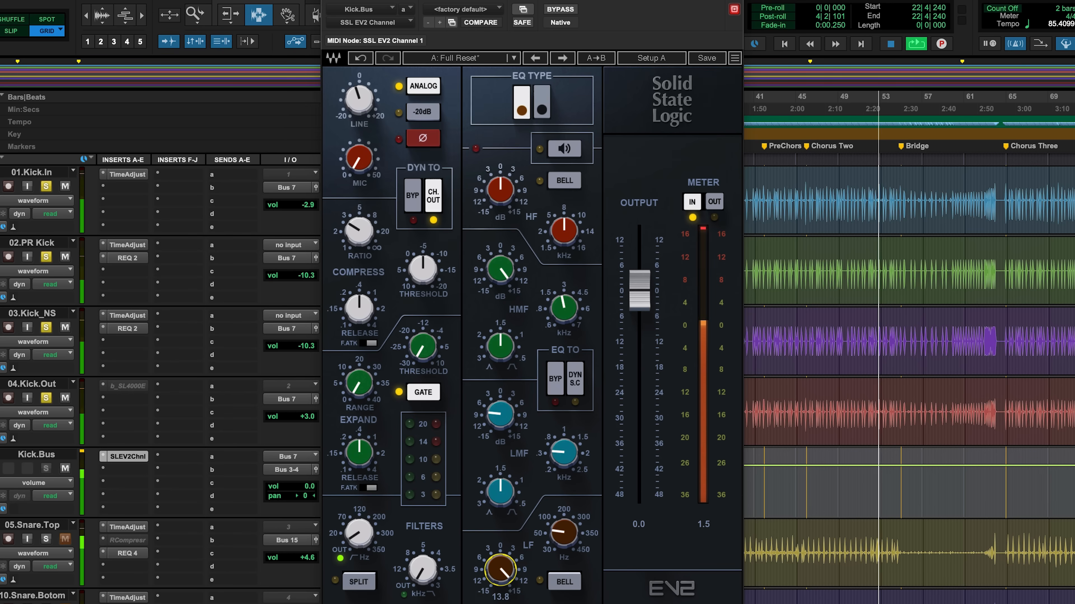
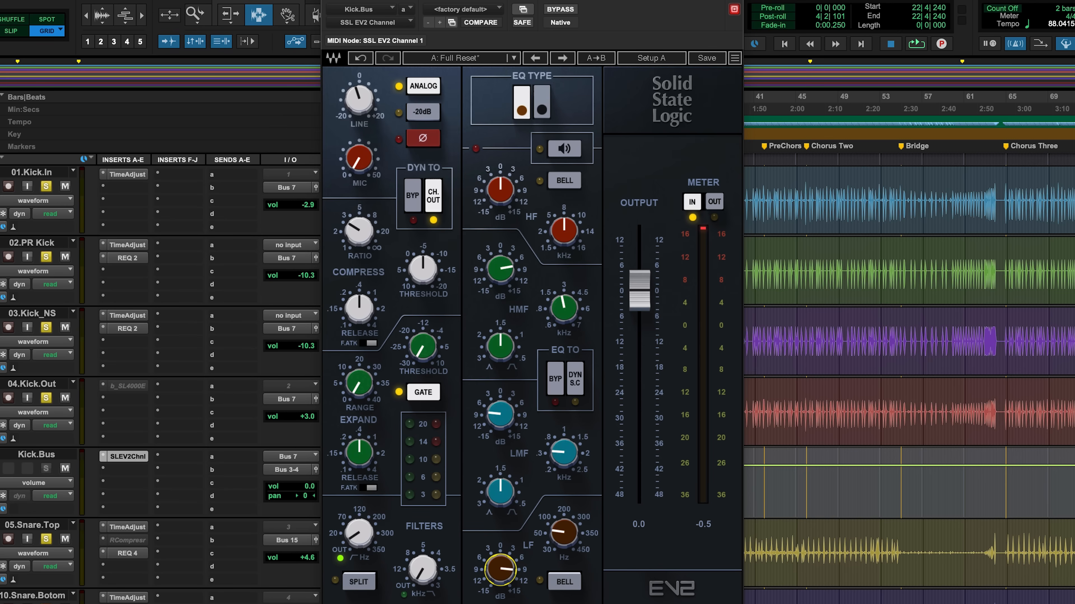
Step: Put the SSL EV2 Channel on the first insert of Snare.Sub and route its dynamics to channel output
scroll(909, 377, "down", 10)
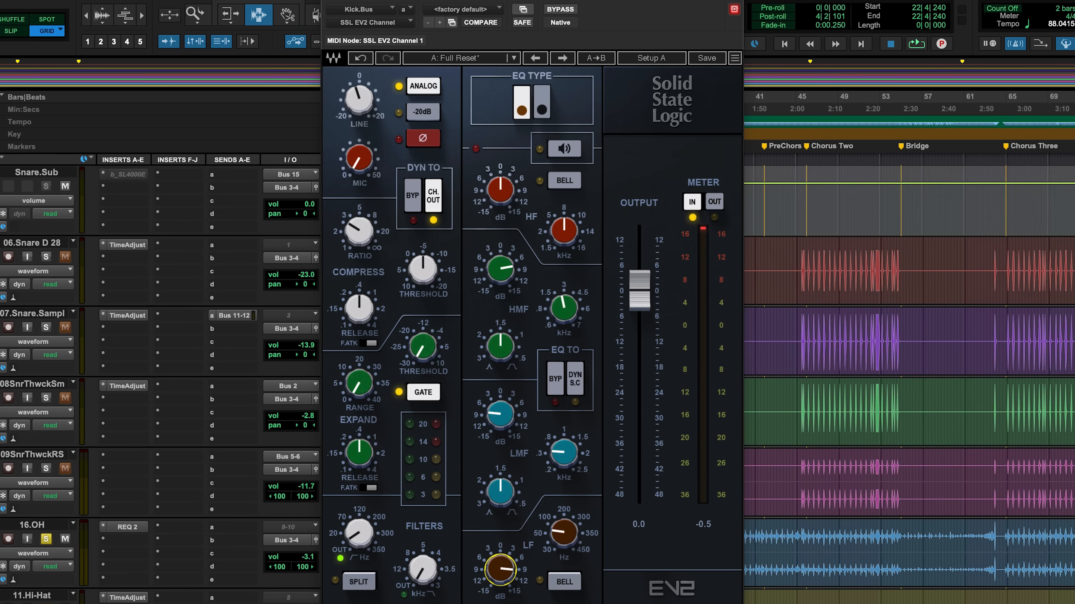
key("super+w")
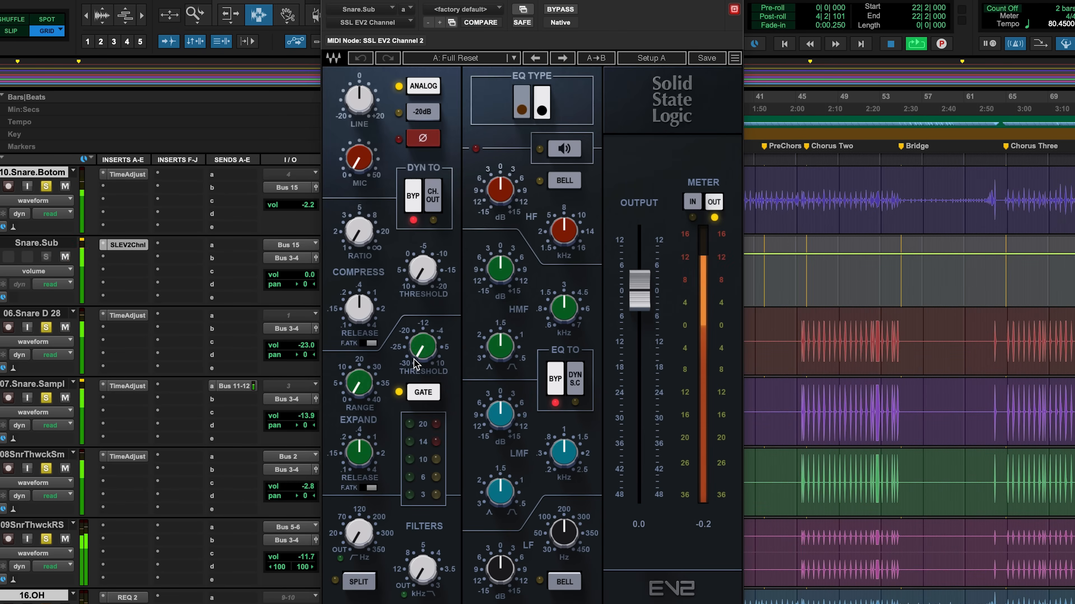
left_click(431, 203)
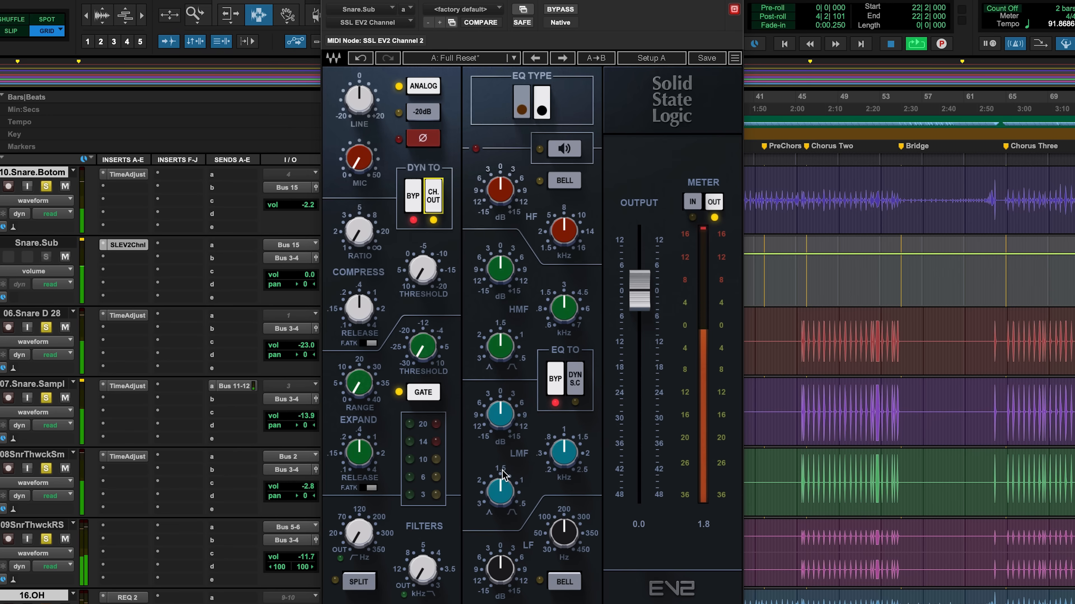
Step: Engage the high-pass filter on Snare.Sub and boost the LF band by about 8 dB slightly below 200 Hz
left_click_drag(359, 534, 359, 525)
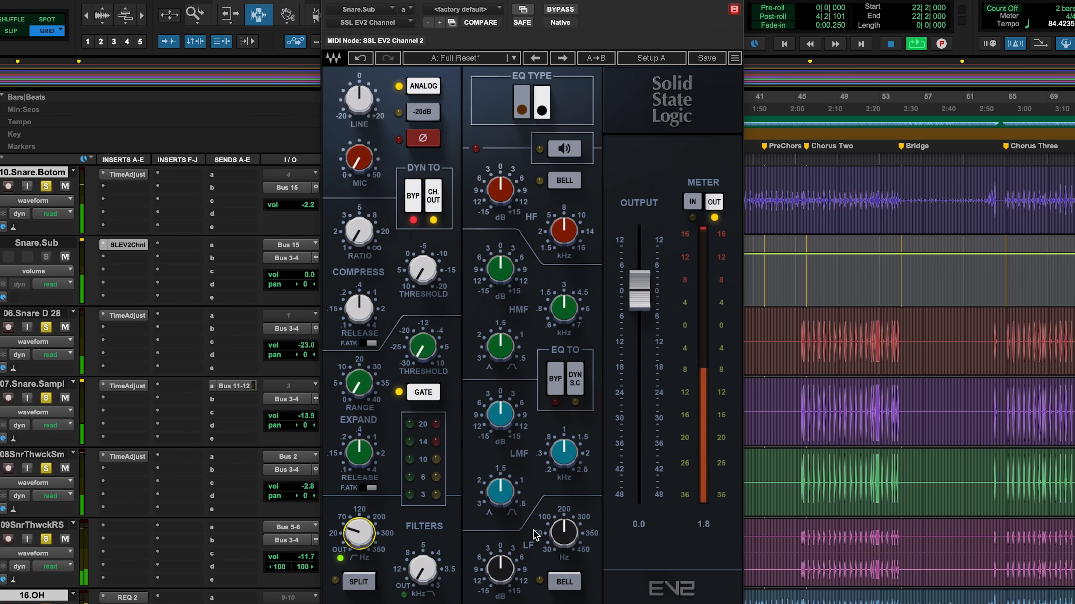
left_click_drag(562, 542, 561, 547)
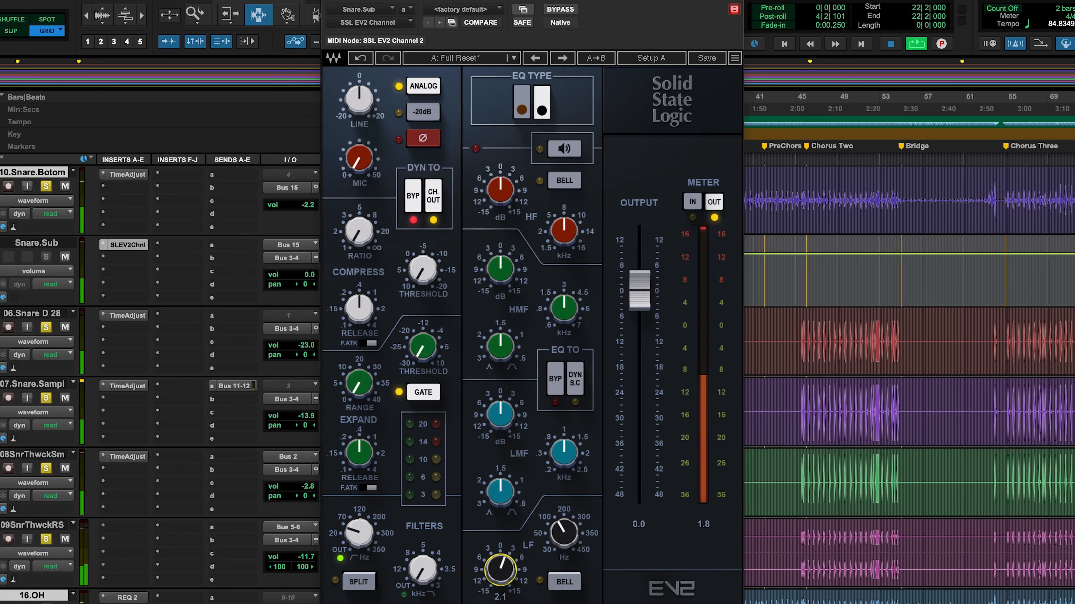
left_click_drag(500, 569, 504, 573)
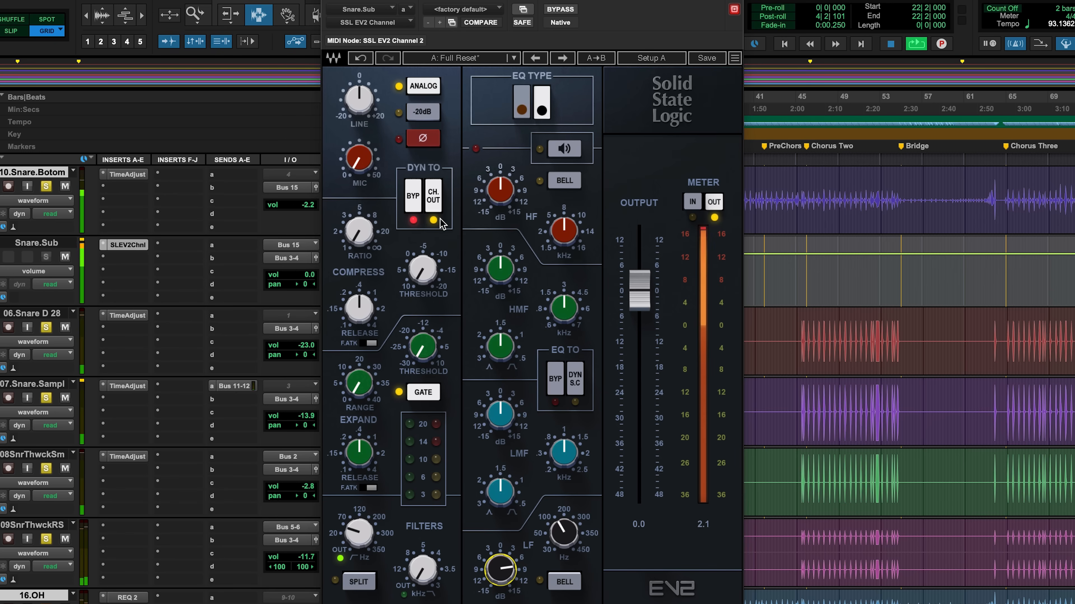
Step: Set the Snare.Sub compressor ratio to about 3 and lower its threshold slightly past -5
left_click_drag(357, 232, 356, 212)
left_click_drag(423, 270, 422, 265)
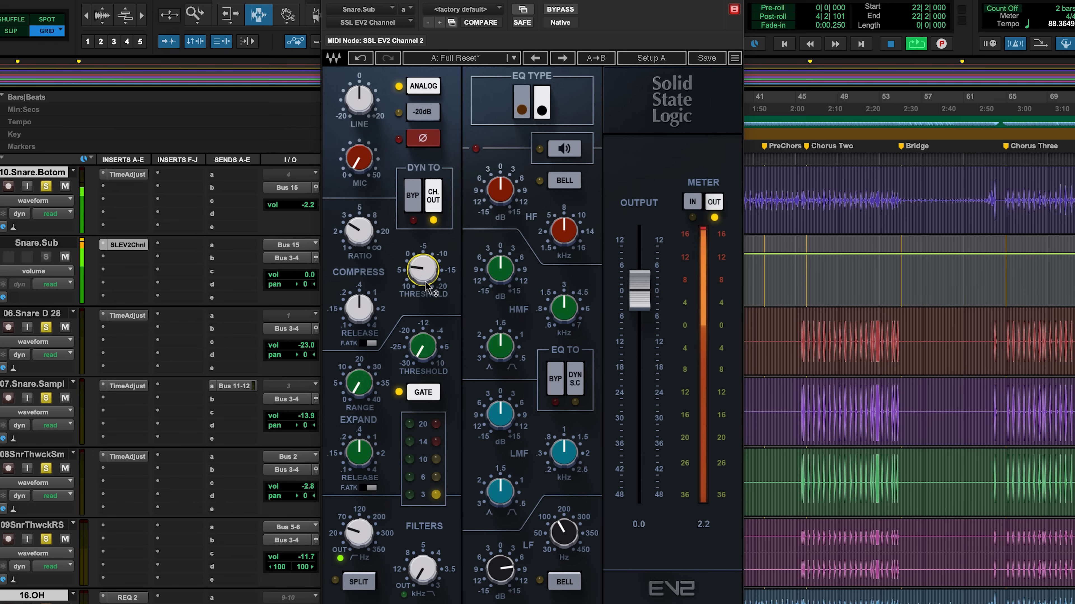
left_click_drag(422, 270, 422, 247)
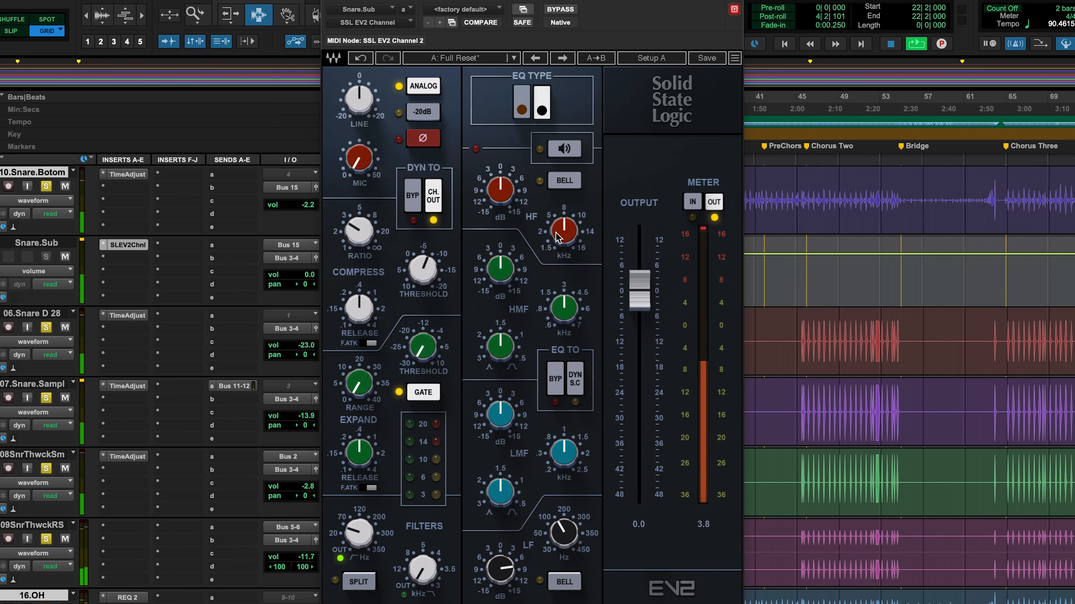
Step: Set the snare's HF band to about 7 kHz and boost it by about 9 dB
left_click_drag(564, 231, 563, 228)
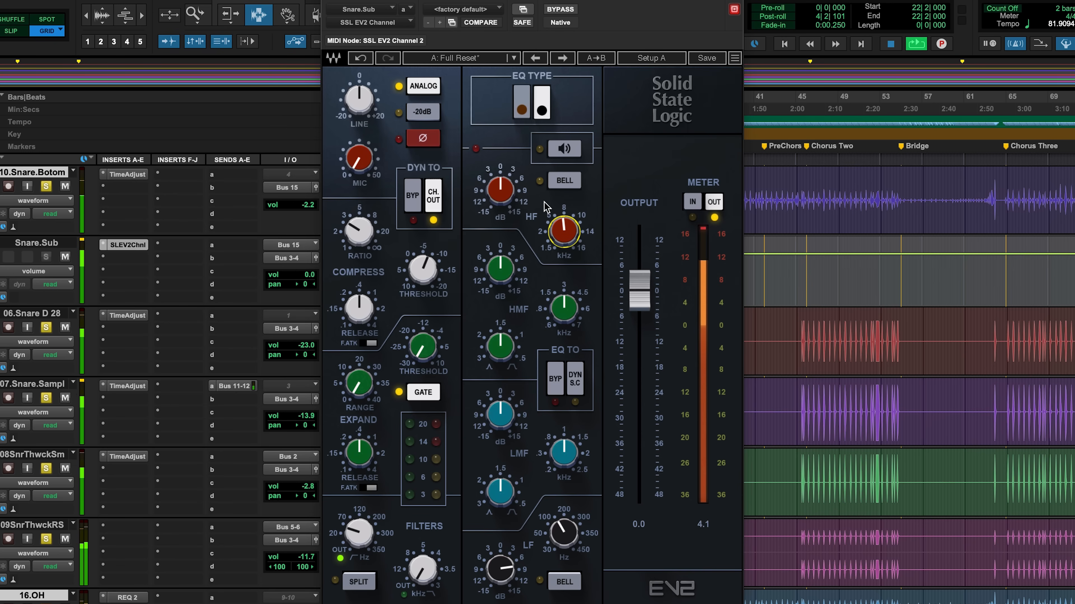
left_click_drag(565, 245, 561, 239)
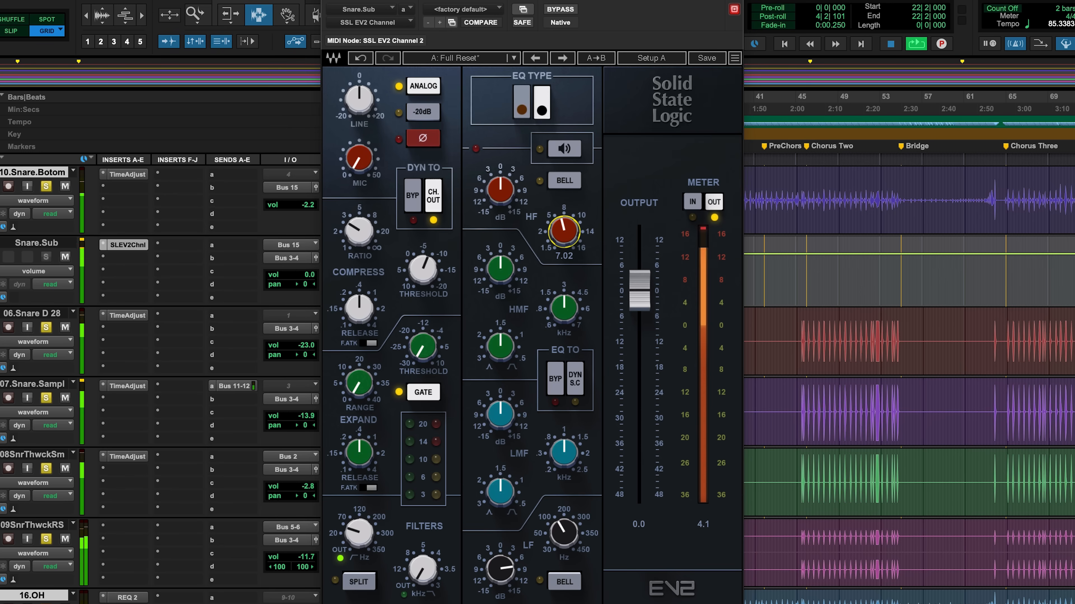
left_click_drag(501, 190, 500, 182)
Step: Boost the snare's HMF band by about 7 dB near 5 kHz and compare the sound with the plug-in bypassed
left_click_drag(564, 307, 564, 303)
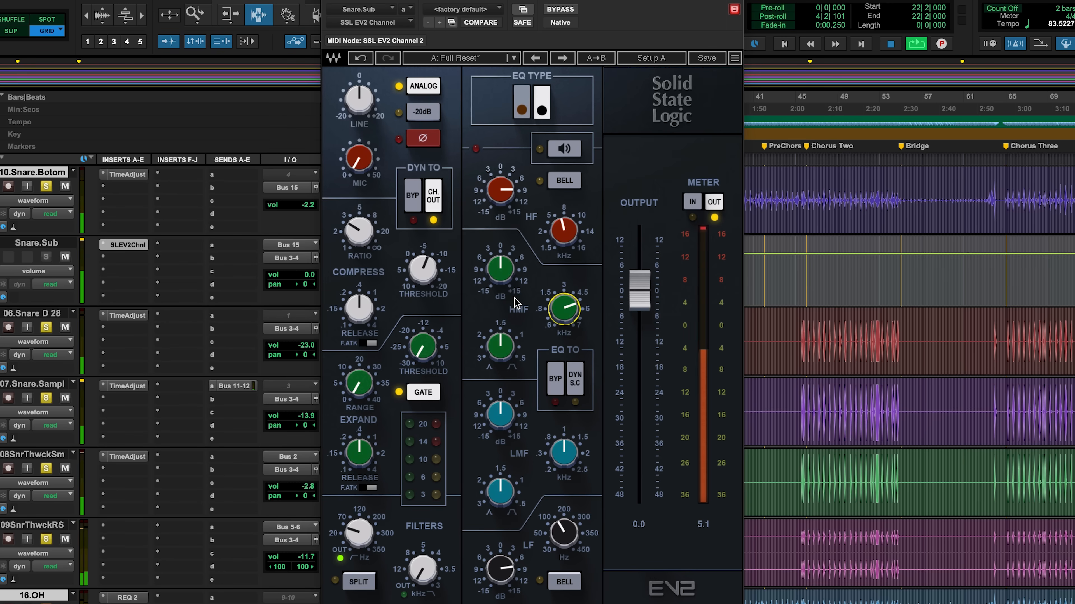
left_click(500, 269)
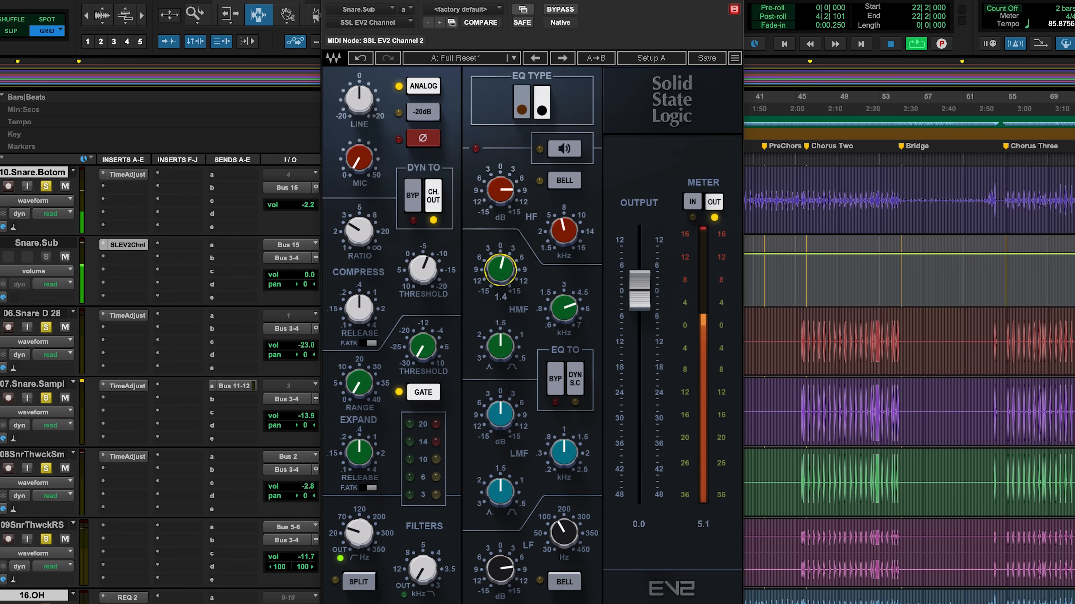
left_click_drag(500, 269, 500, 263)
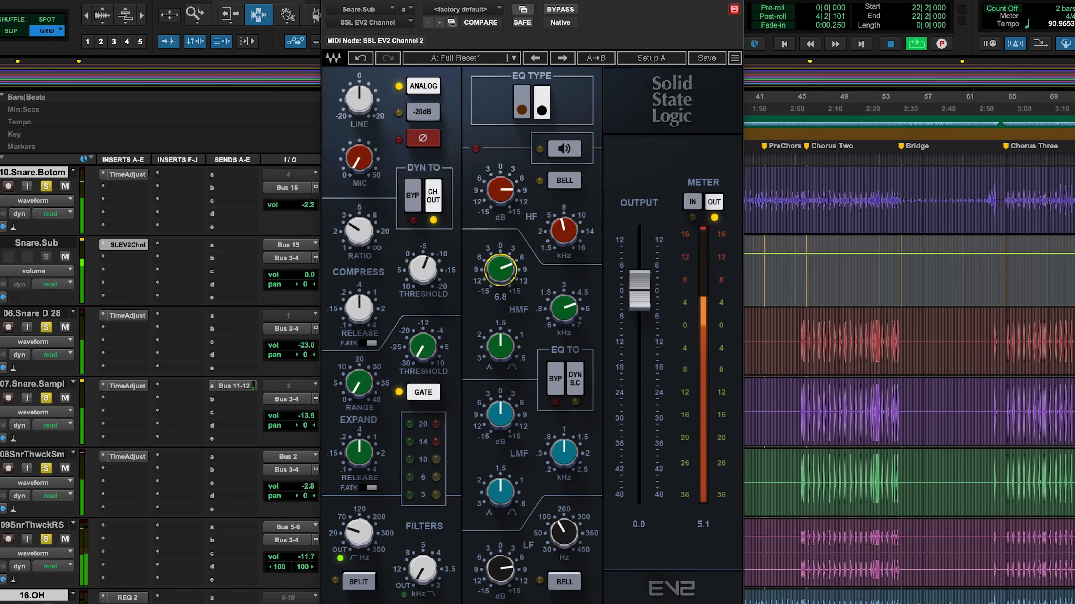
left_click_drag(497, 272, 497, 268)
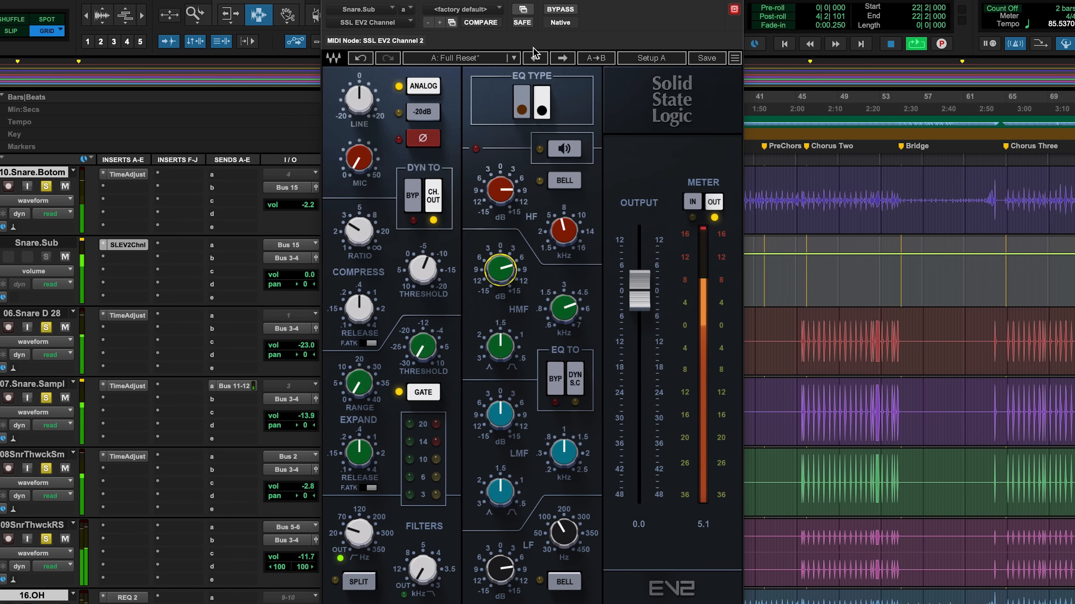
left_click(560, 10)
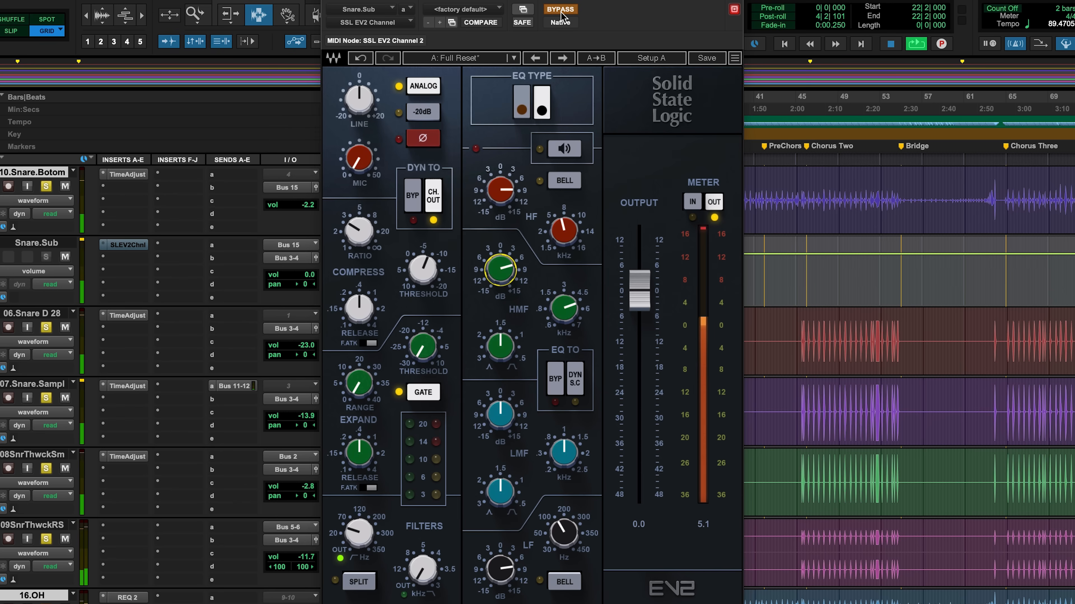
left_click(560, 10)
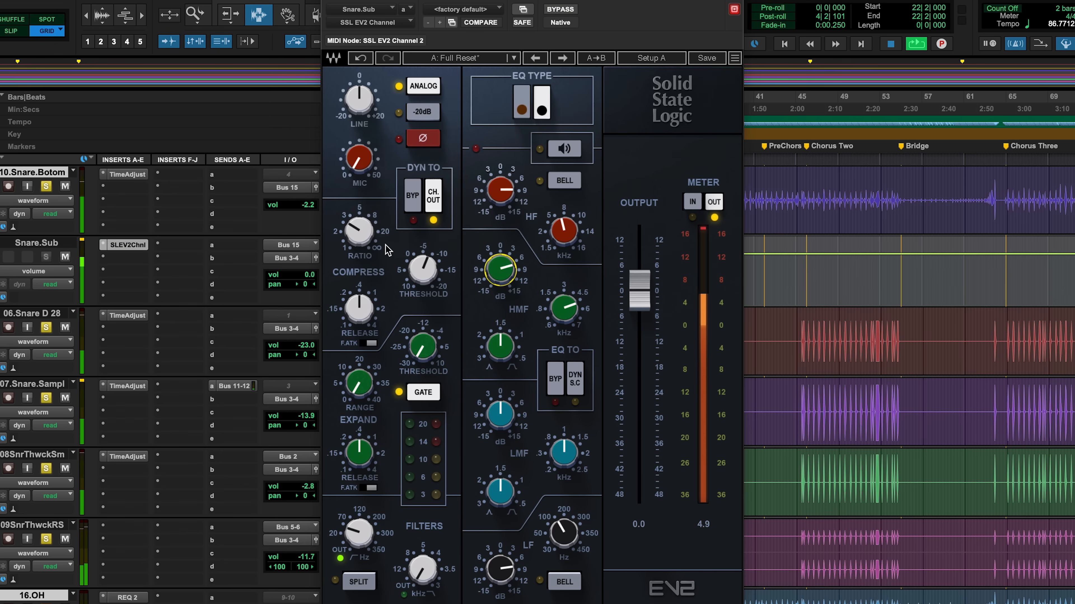
Step: Check the system sound output and lower the Snare.Sub compressor threshold to about -12
left_click(428, 277)
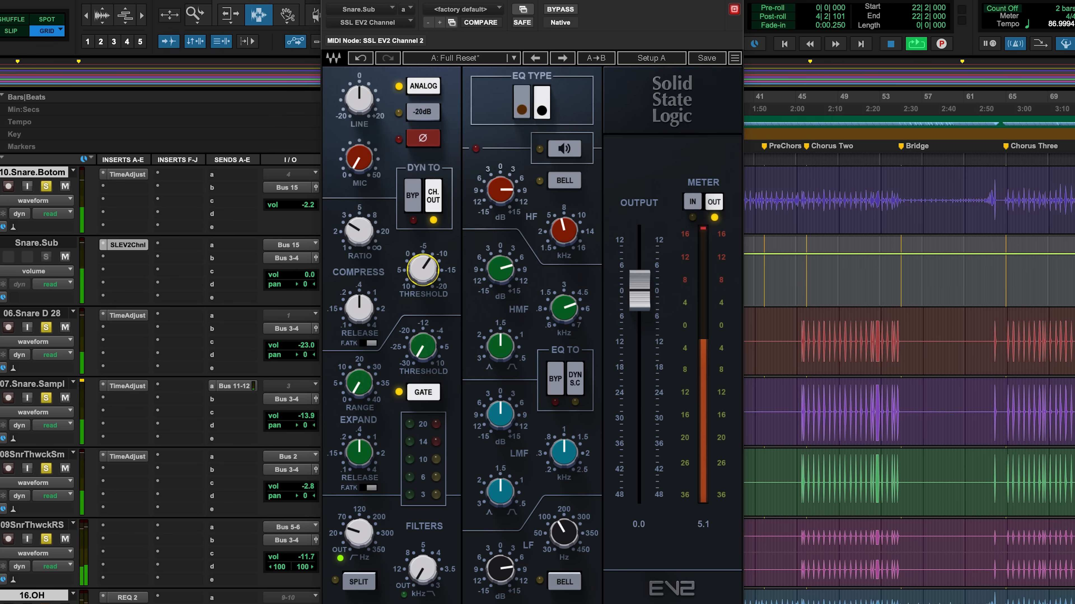
left_click(870, 1)
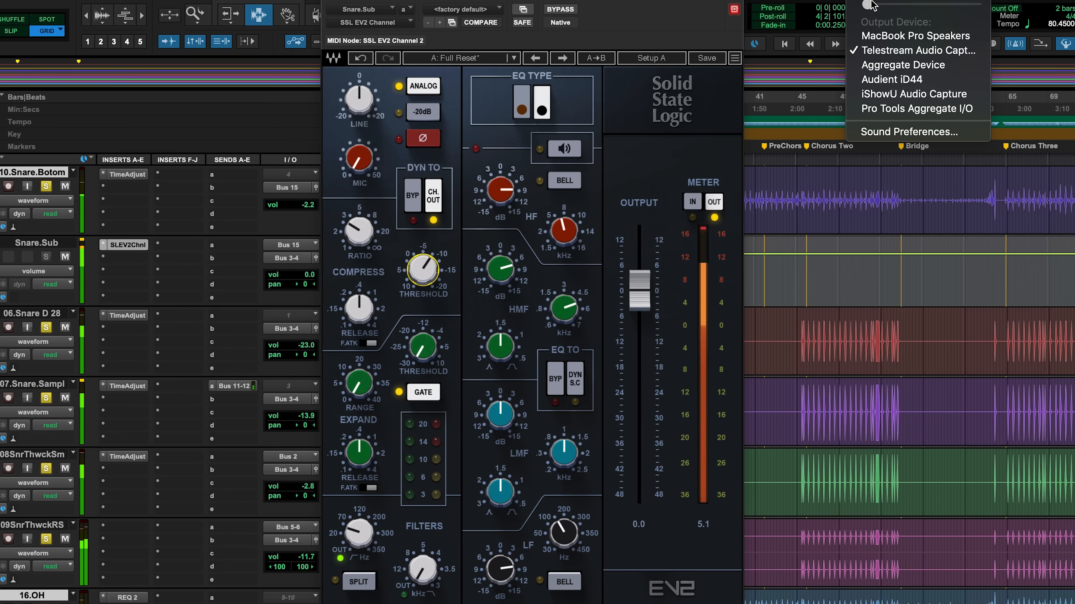
left_click(787, 1)
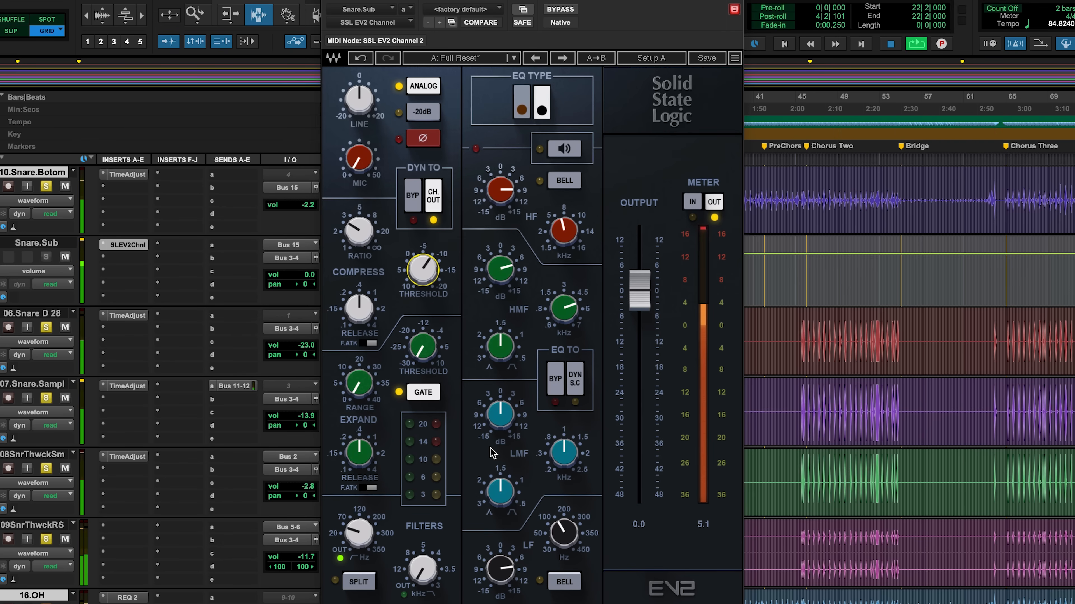
mouse_move(436, 248)
left_mouse_down()
mouse_move(435, 226)
mouse_move(436, 238)
left_mouse_up()
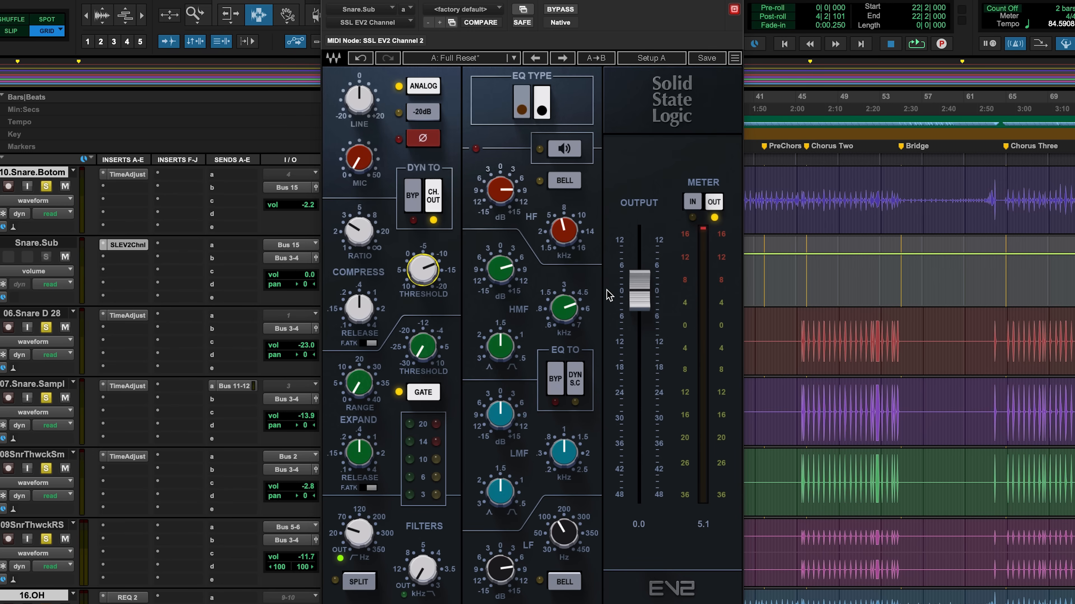
Step: Close the snare channel strip and insert the SSL EV2 Channel on the second insert of Drum.Bus
key("super+w")
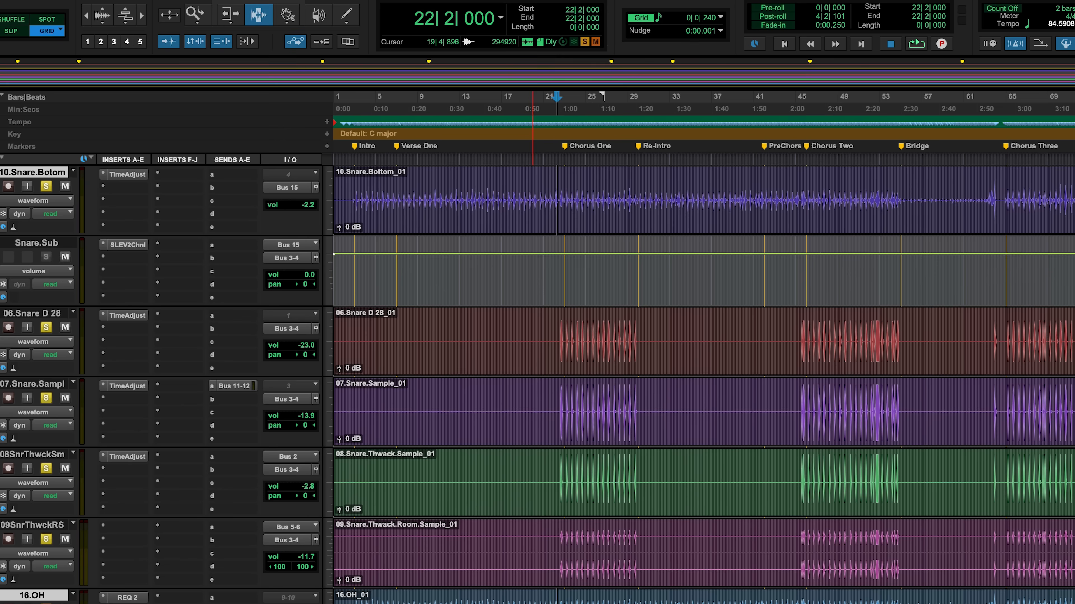
scroll(596, 444, "down", 15)
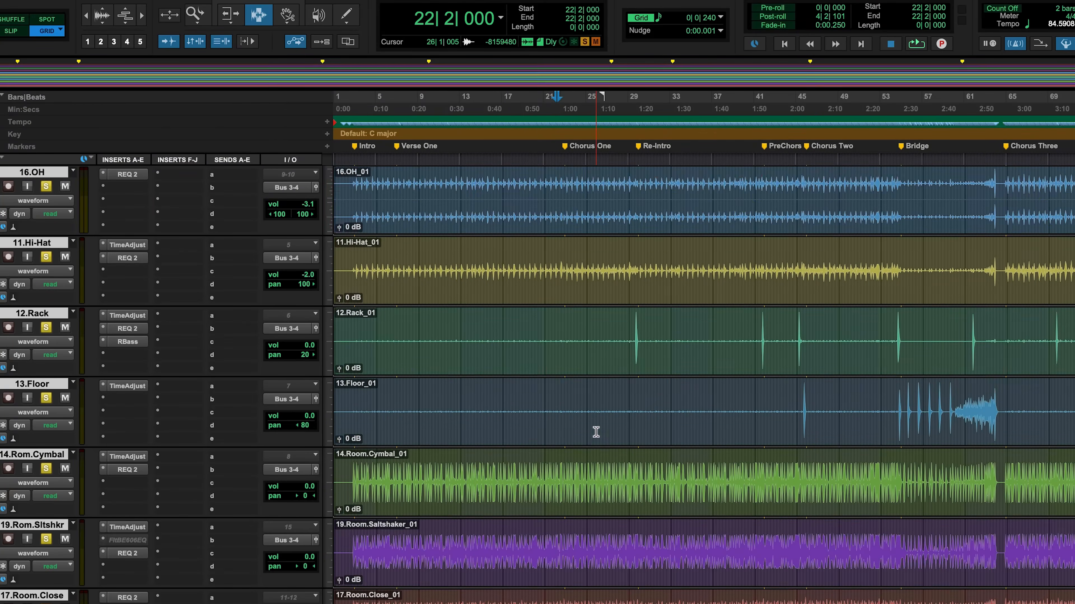
scroll(596, 432, "up", 4)
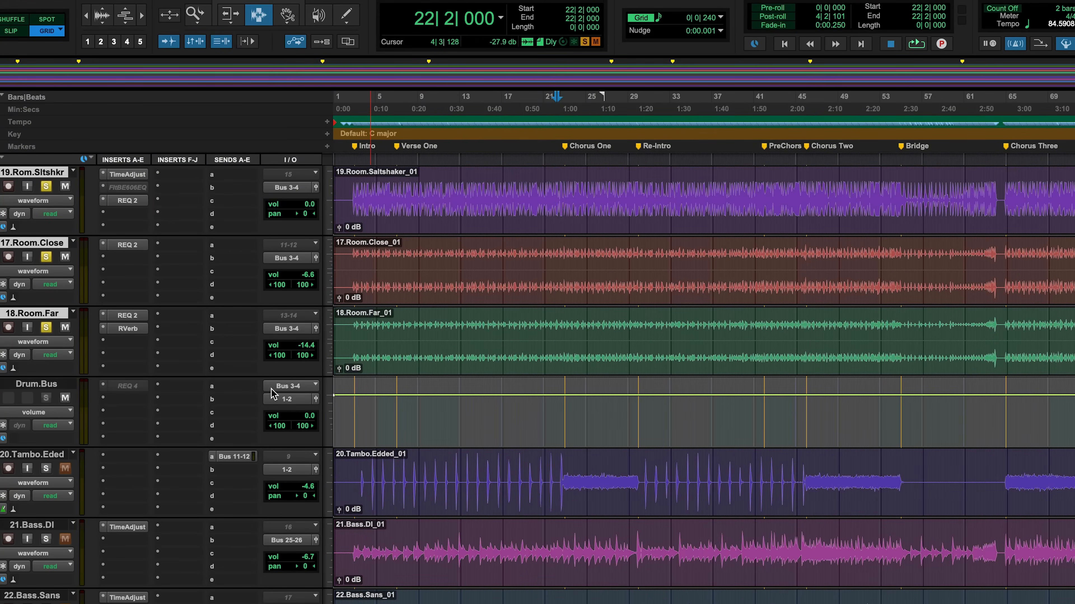
left_click(127, 399)
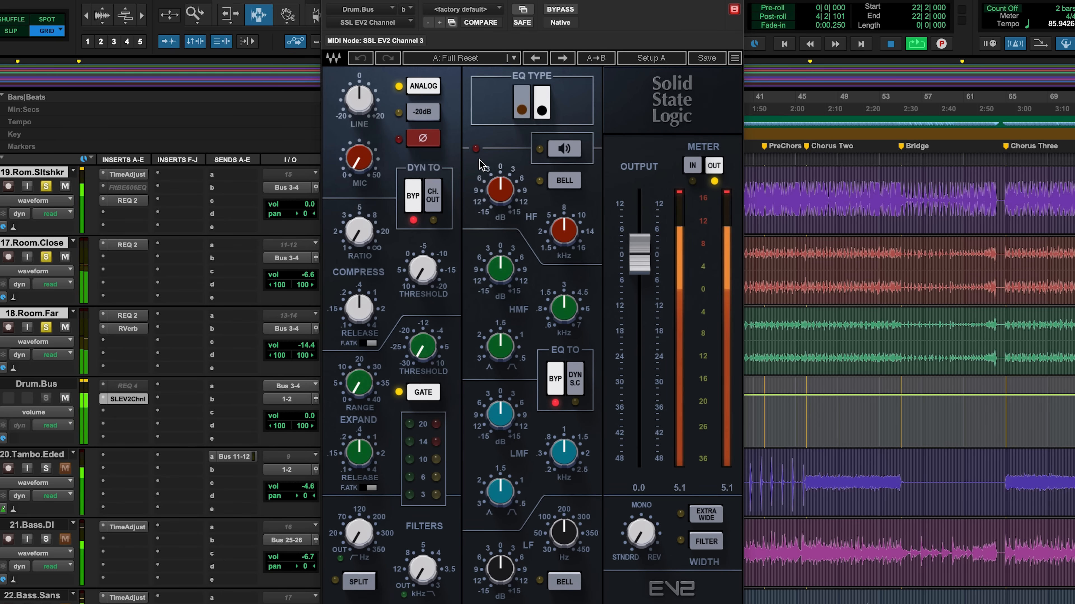
Step: Set the Drum.Bus compressor threshold to about -2 and its ratio to about 2
left_click_drag(422, 271, 422, 256)
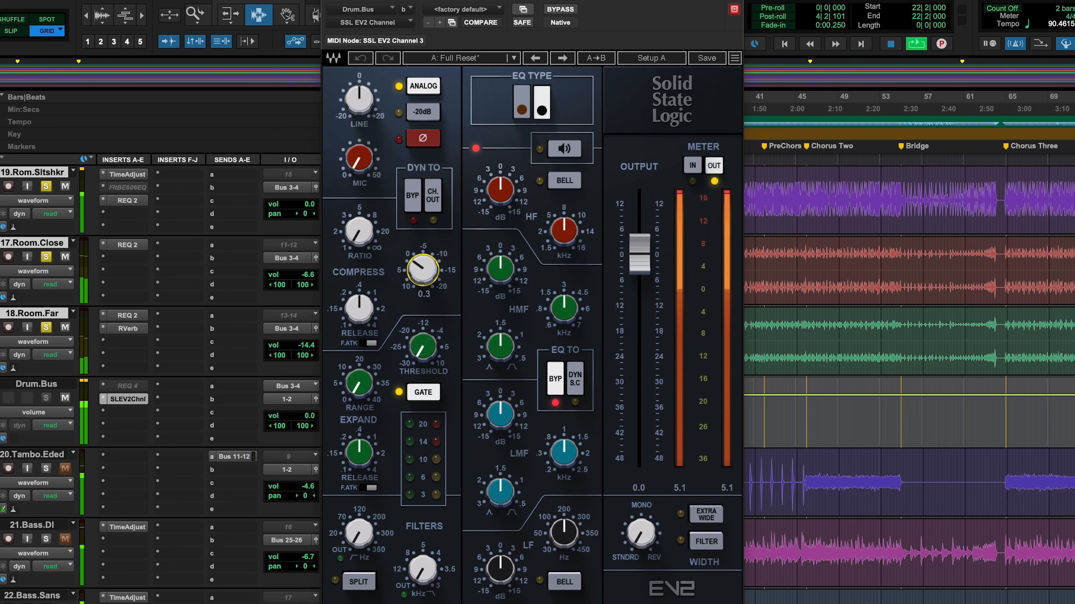
left_click_drag(359, 231, 358, 225)
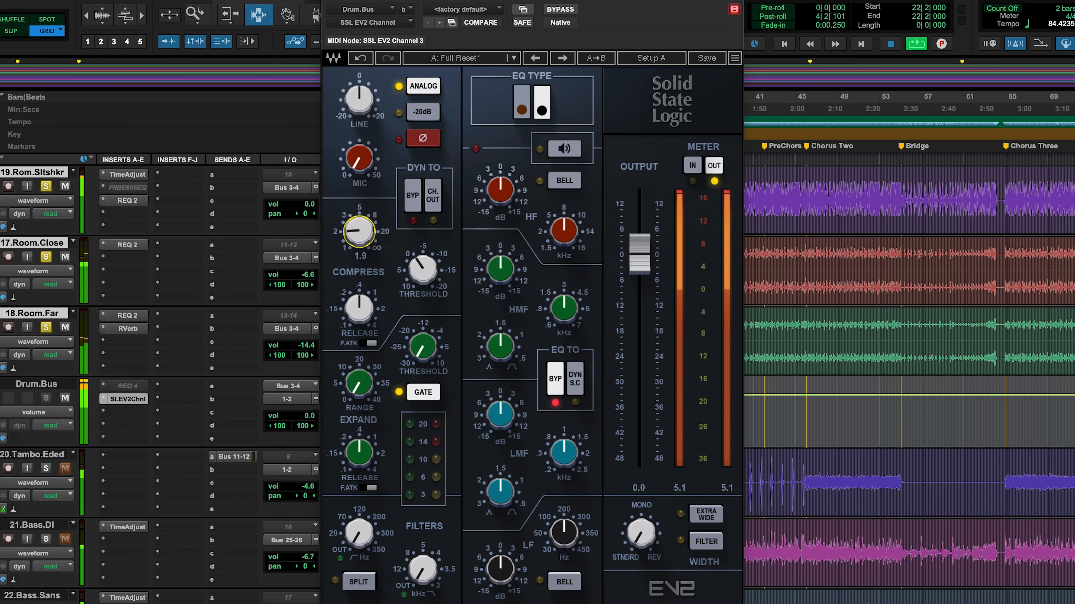
left_click_drag(359, 232, 359, 229)
Step: Compare the Drum.Bus sound with its channel strip bypassed and active during playback
left_click(563, 10)
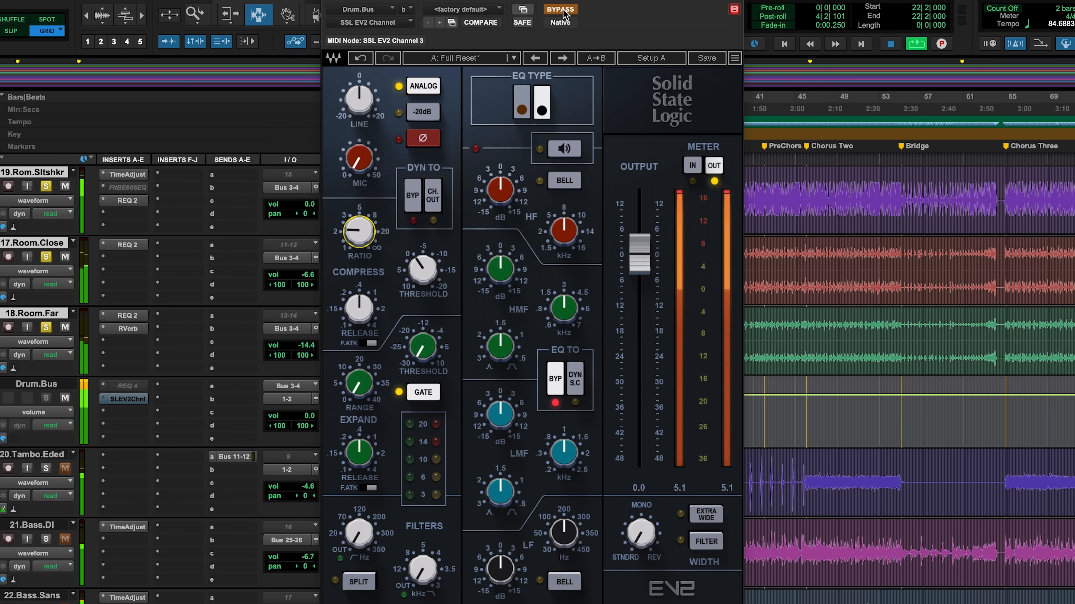
left_click(563, 10)
key("space")
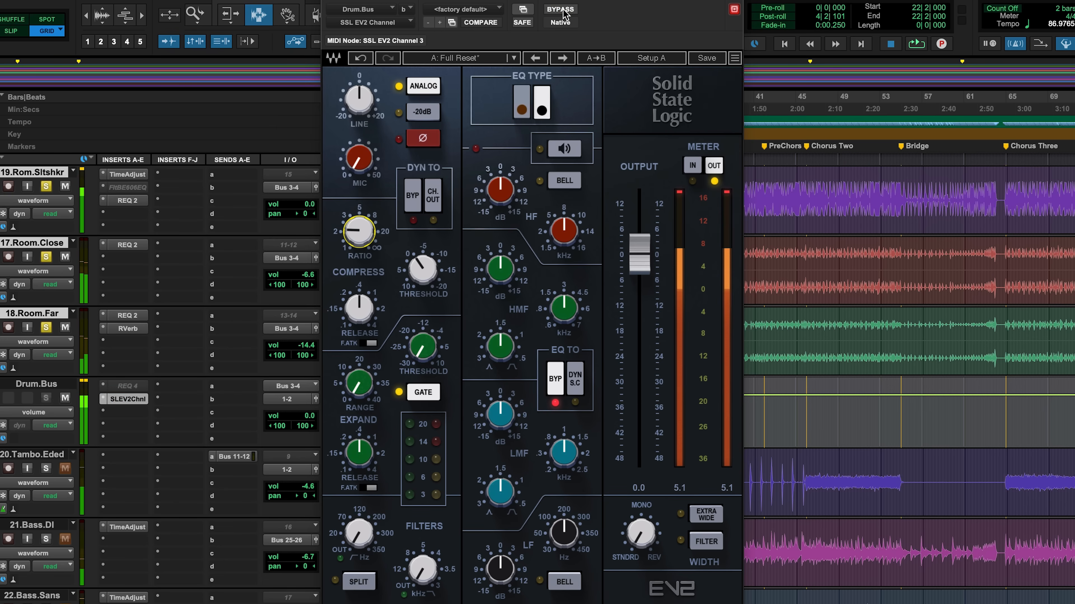
key("space")
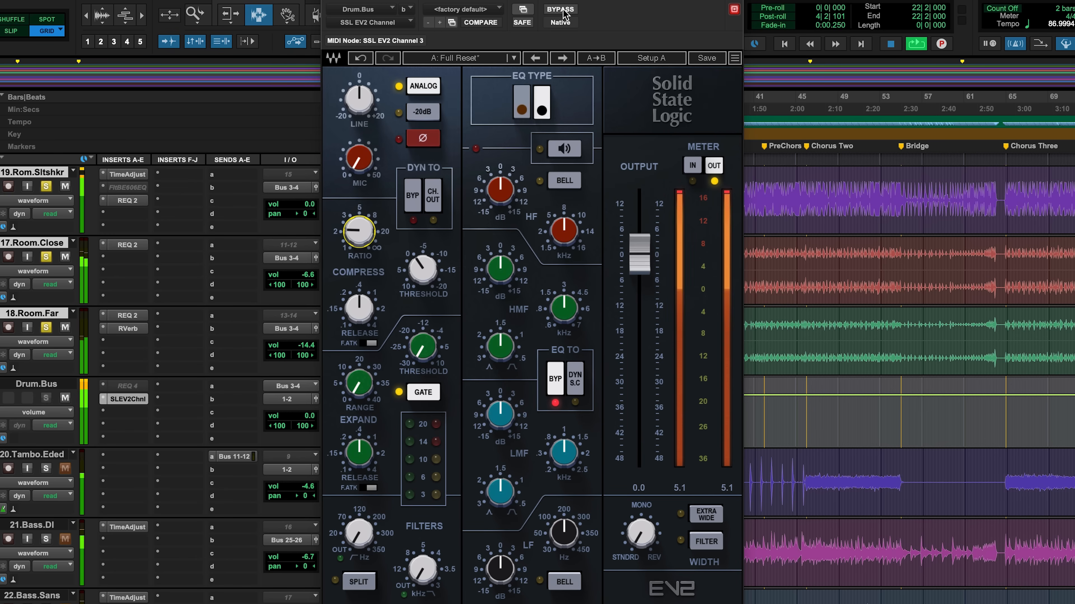
left_click(562, 11)
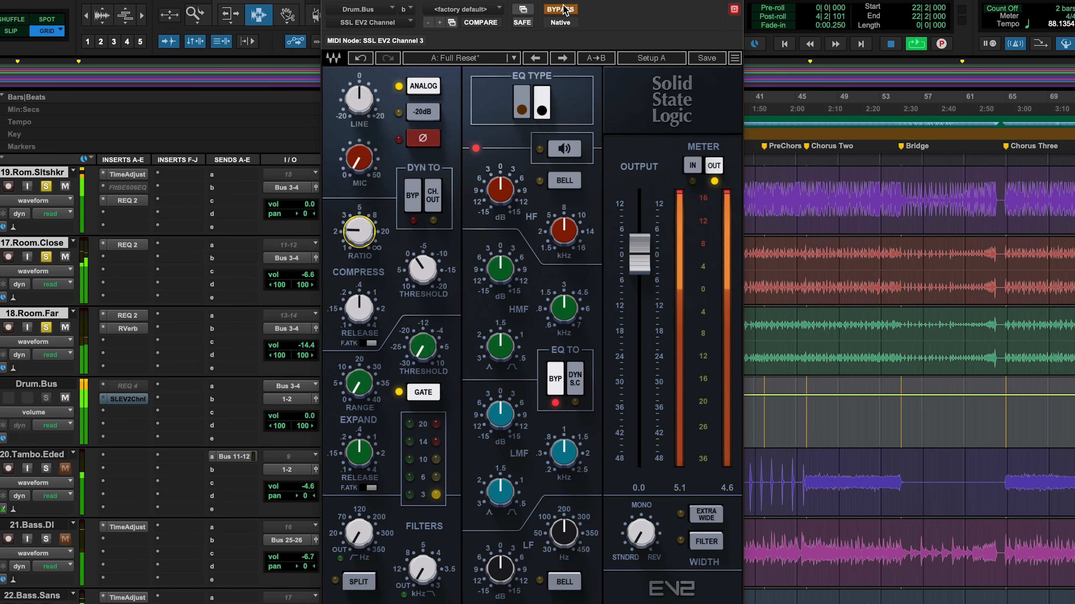
left_click(564, 15)
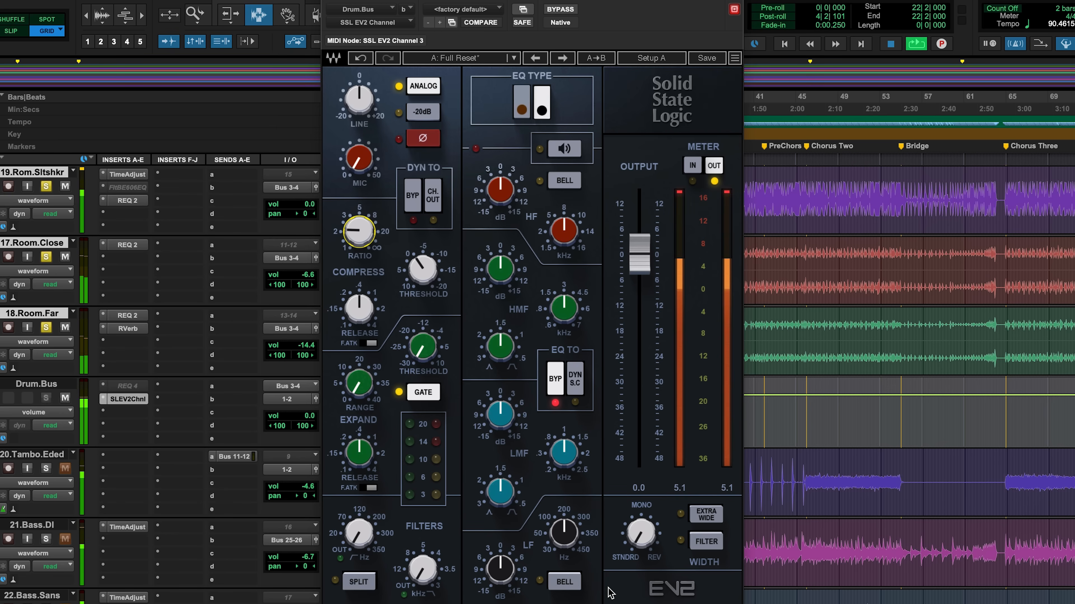
Step: Boost the Drum.Bus LF band at about 61 Hz and set its high-pass filter to about 17.6 Hz
left_click_drag(554, 521, 555, 554)
key("space")
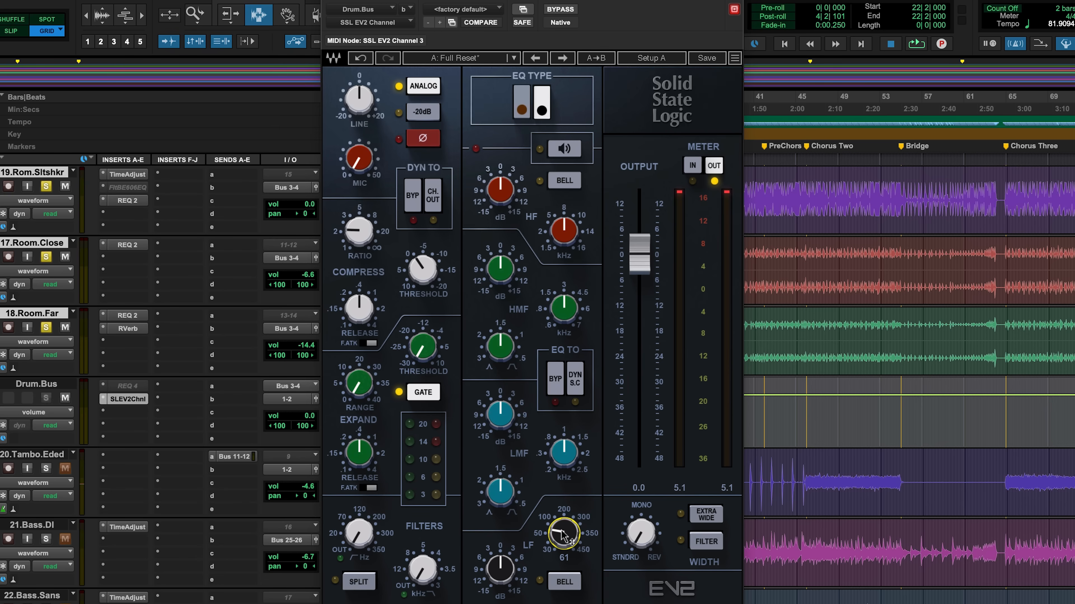
left_click(355, 528)
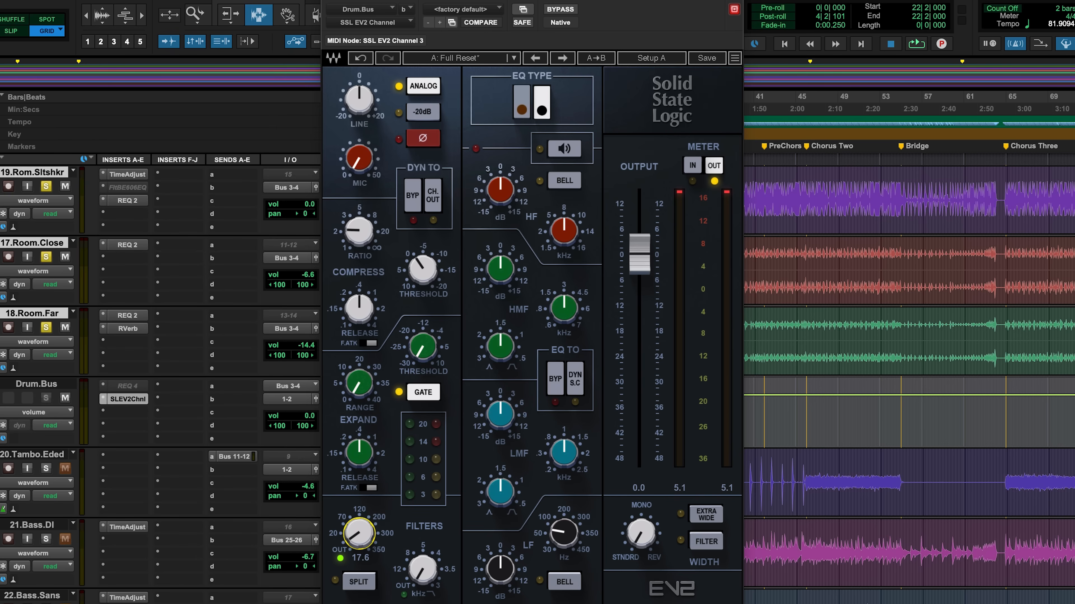
key("space")
left_click_drag(504, 568, 505, 544)
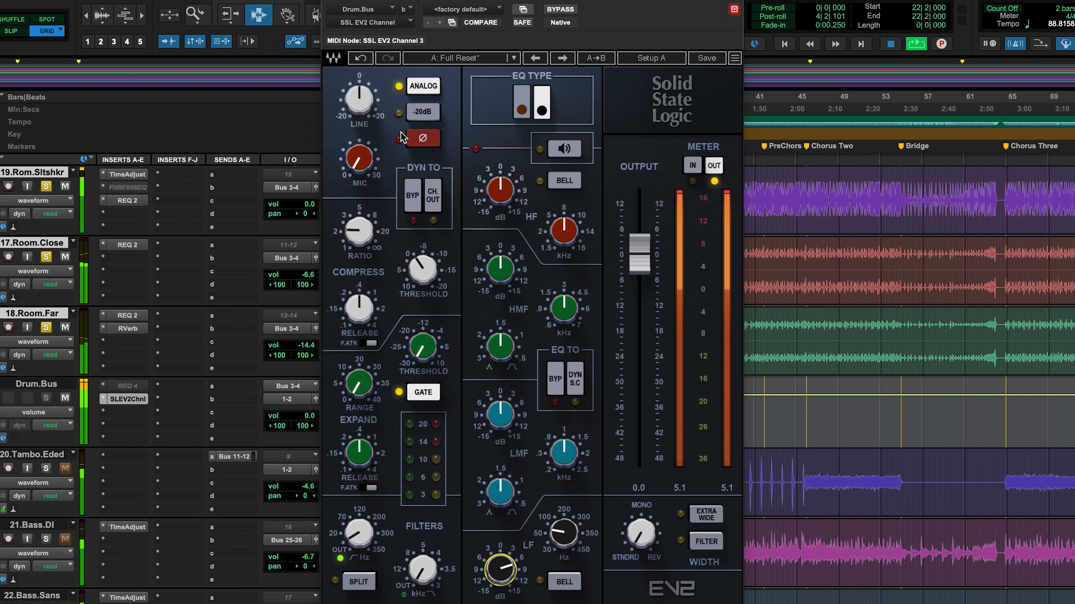
key("space")
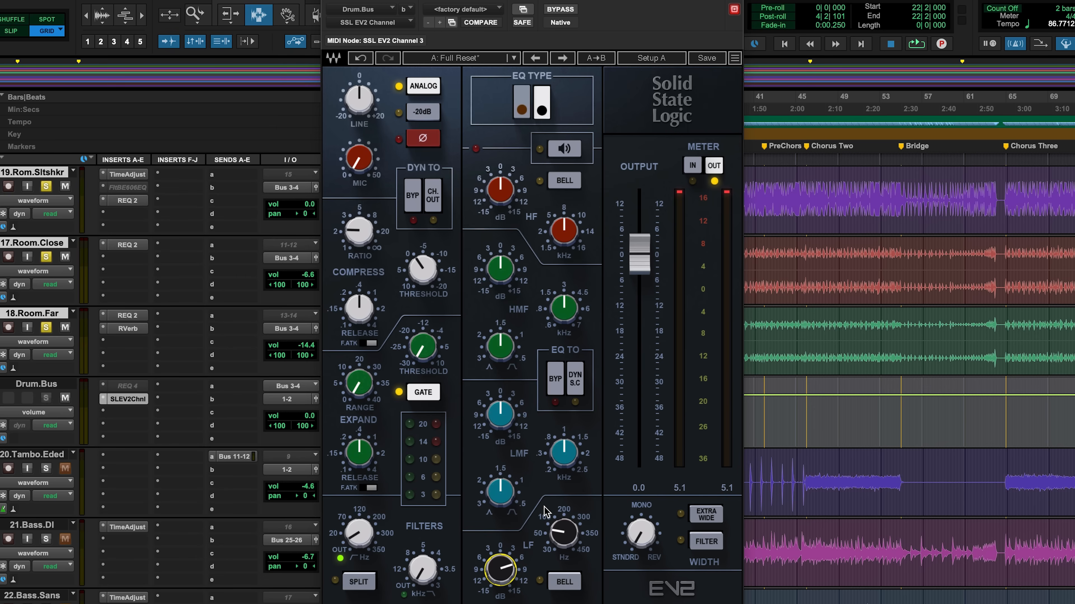
Step: Cut the Drum.Bus LMF band by about 4.3 dB around 0.6 kHz while listening
left_click_drag(563, 459, 563, 465)
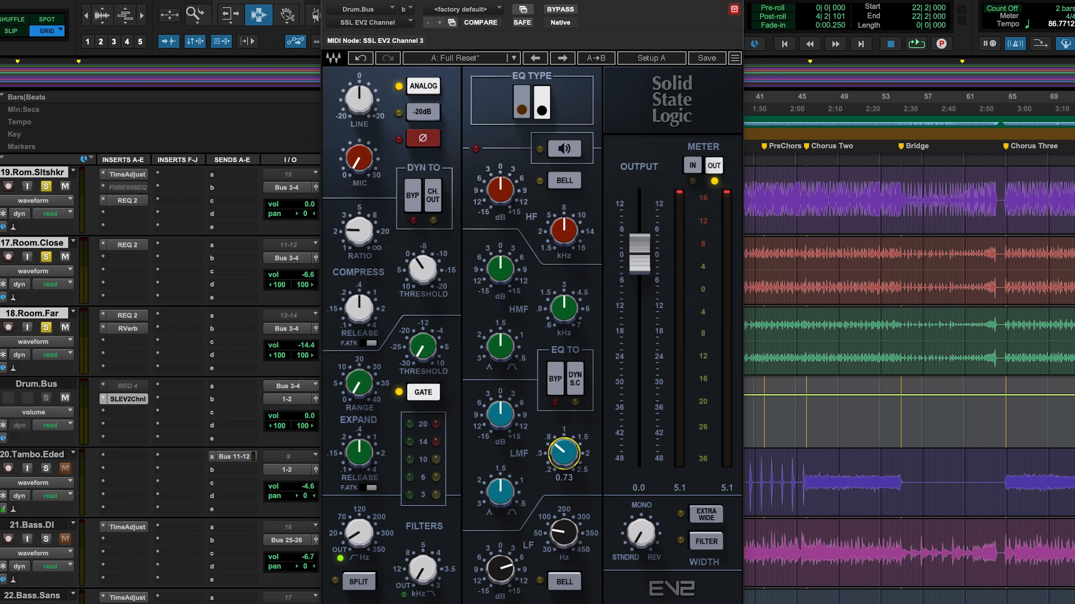
key("space")
left_click_drag(498, 417, 498, 434)
left_click_drag(500, 415, 500, 417)
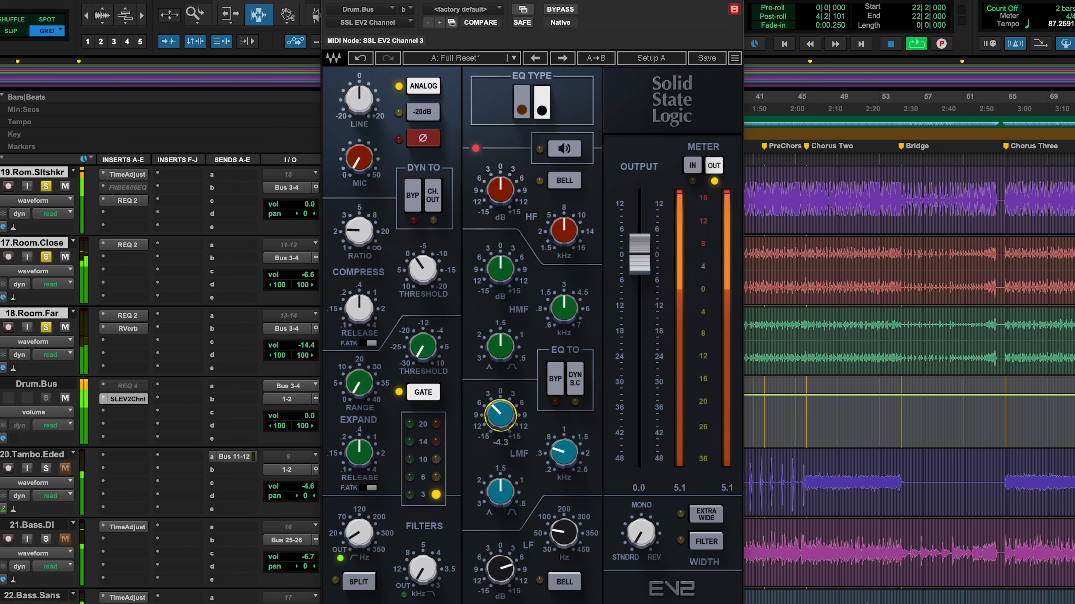
left_click_drag(567, 458, 567, 460)
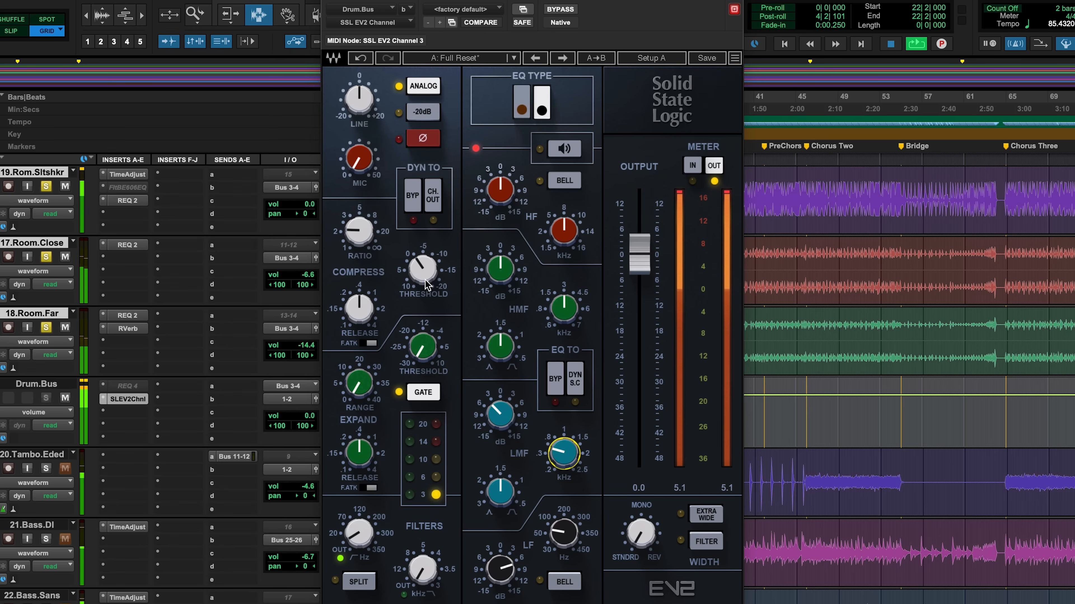
Step: Set the Drum.Bus line gain to about -4.8 and lower its compressor threshold to about -5
left_click_drag(358, 99, 359, 103)
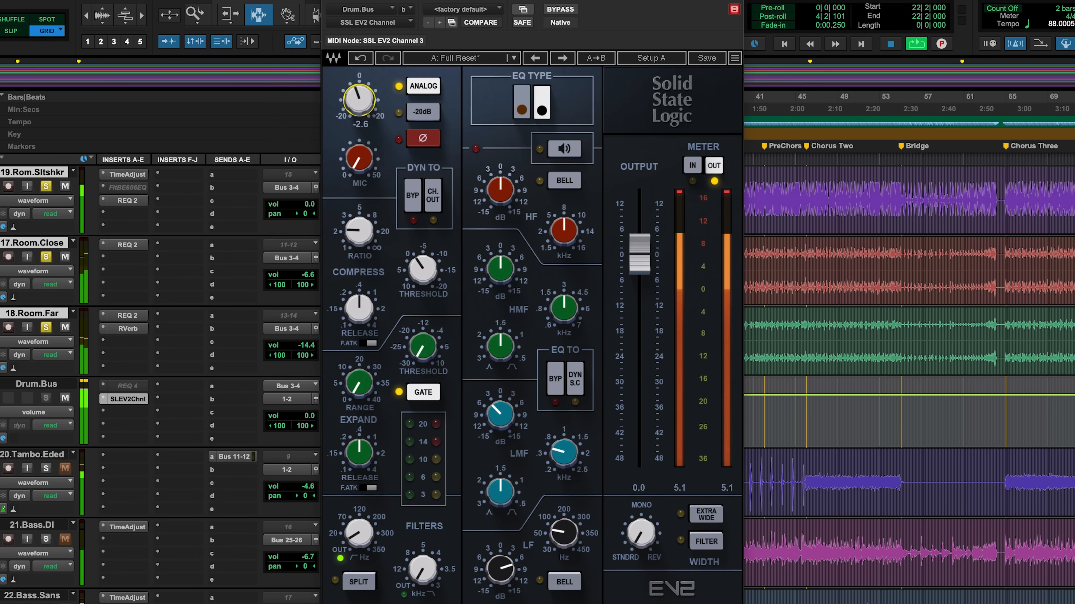
left_click_drag(359, 102, 358, 104)
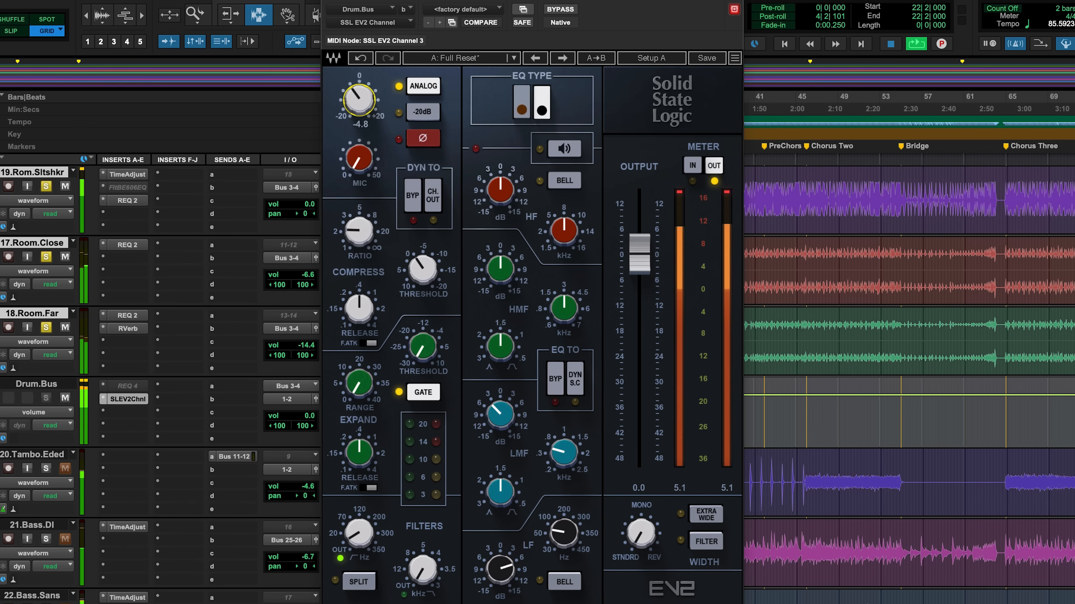
left_click_drag(420, 258, 422, 279)
key("space")
key("space")
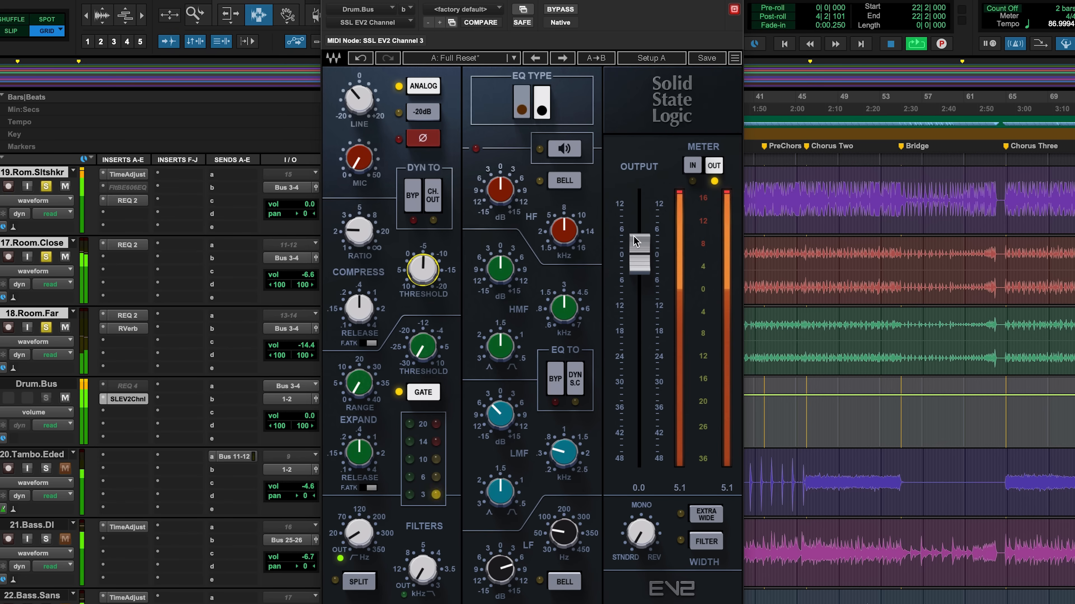
Step: Try the Drum.Bus output at about -7.0, reset the clip indicators and return the output to 0.0
left_click_drag(639, 254, 639, 284)
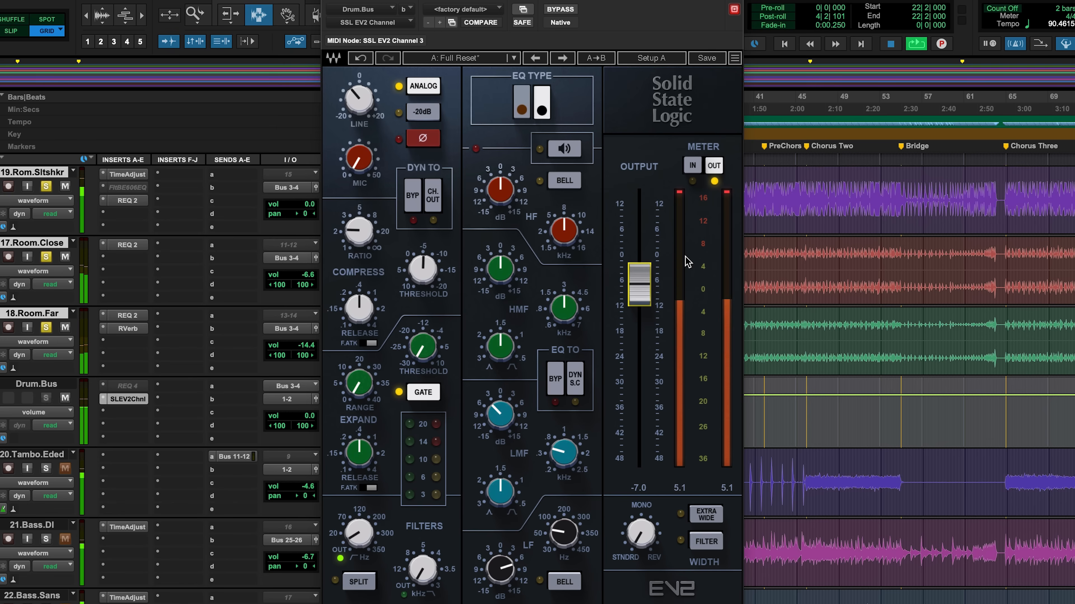
left_click(679, 194)
left_click_drag(639, 281, 639, 256)
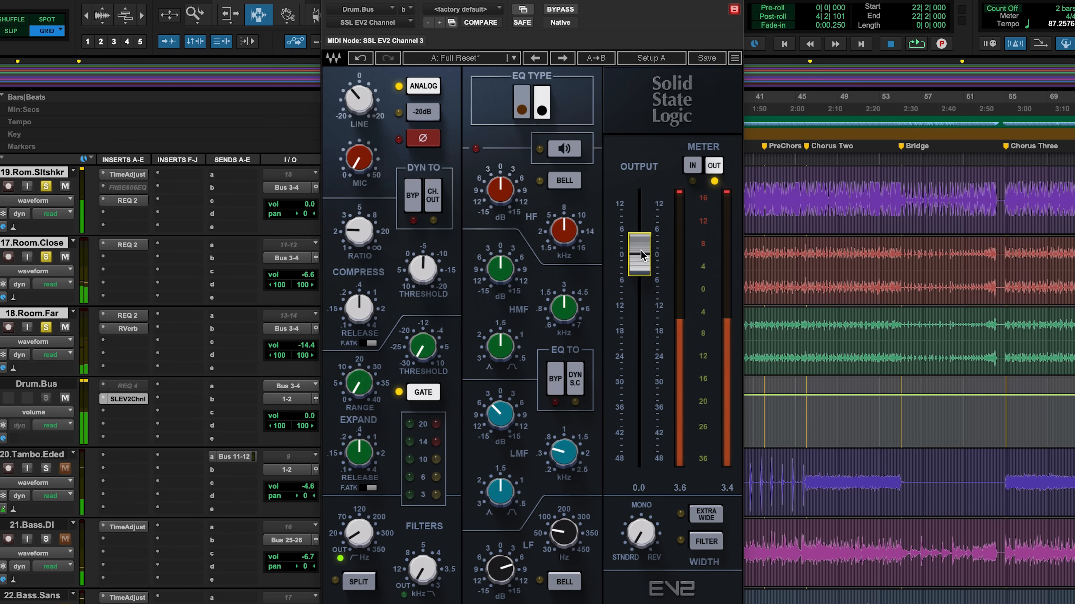
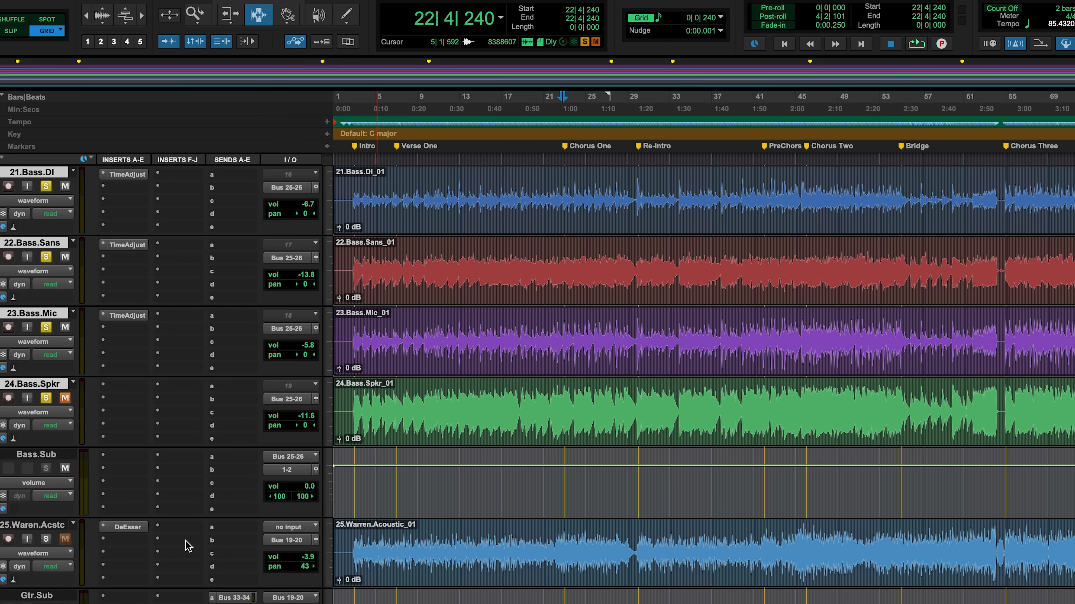
Step: Insert the SSL EV2 Channel as a multichannel plug-in on the first insert of Bass.Sub
left_click(127, 458)
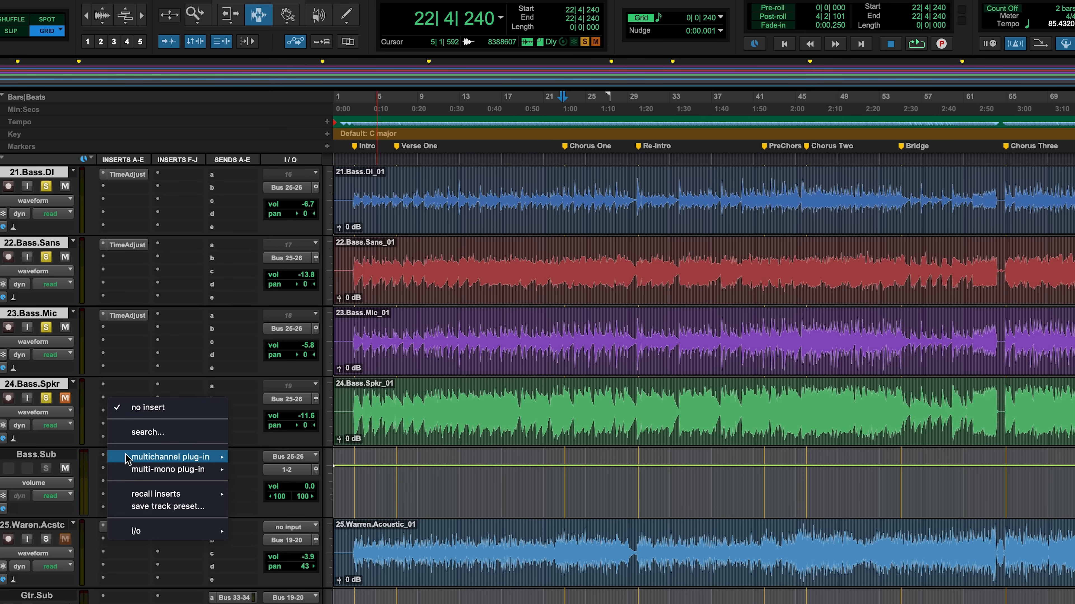
mouse_move(127, 458)
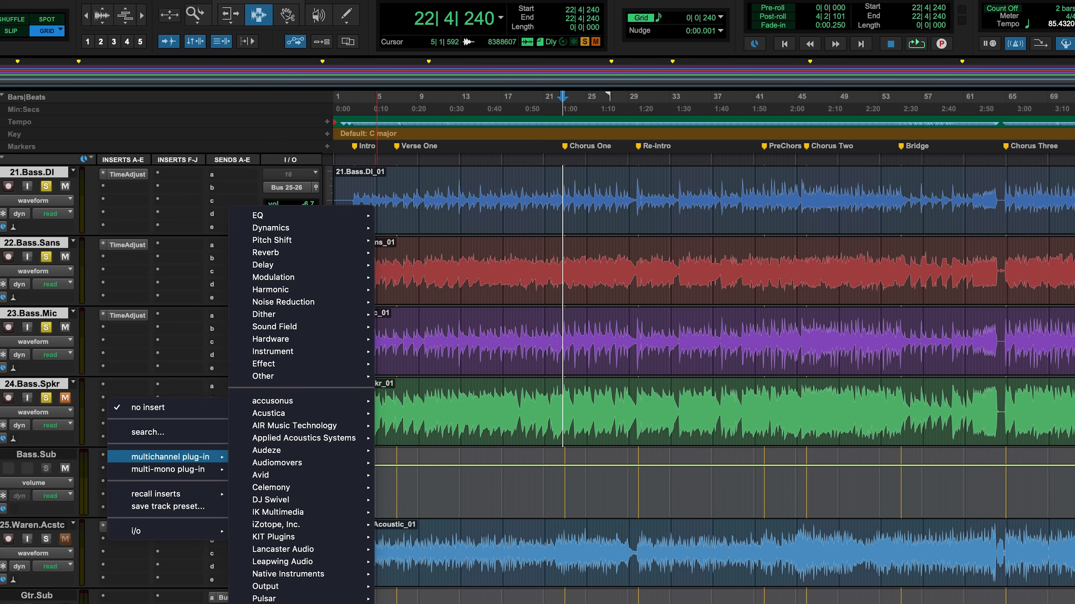
left_click(478, 506)
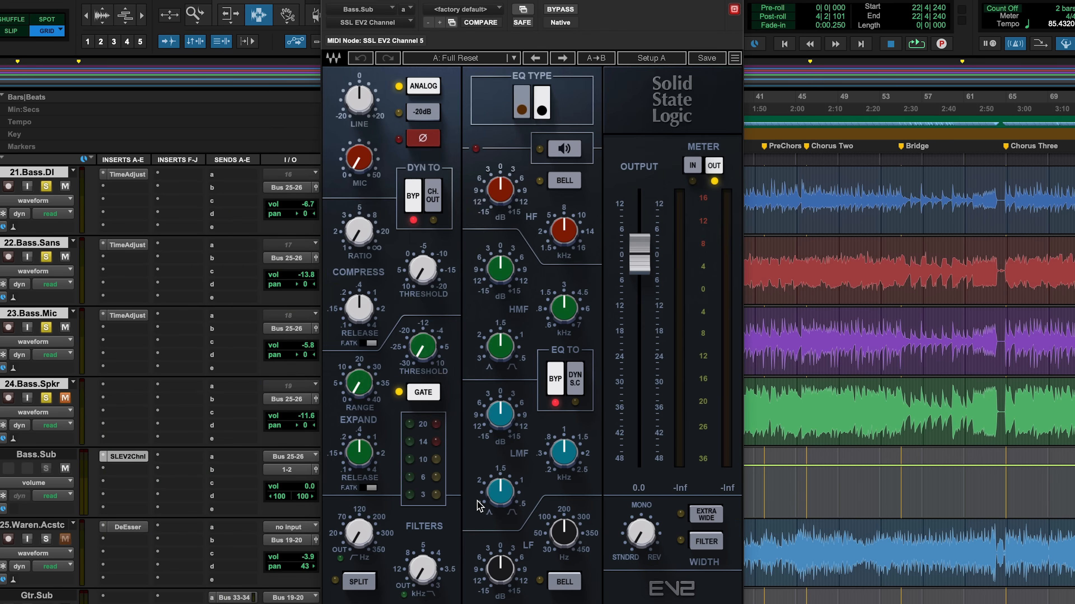
Step: Filter Bass.Sub with the high-pass at about 37.3 Hz and the low-pass at about 4.8 kHz
left_click(357, 538)
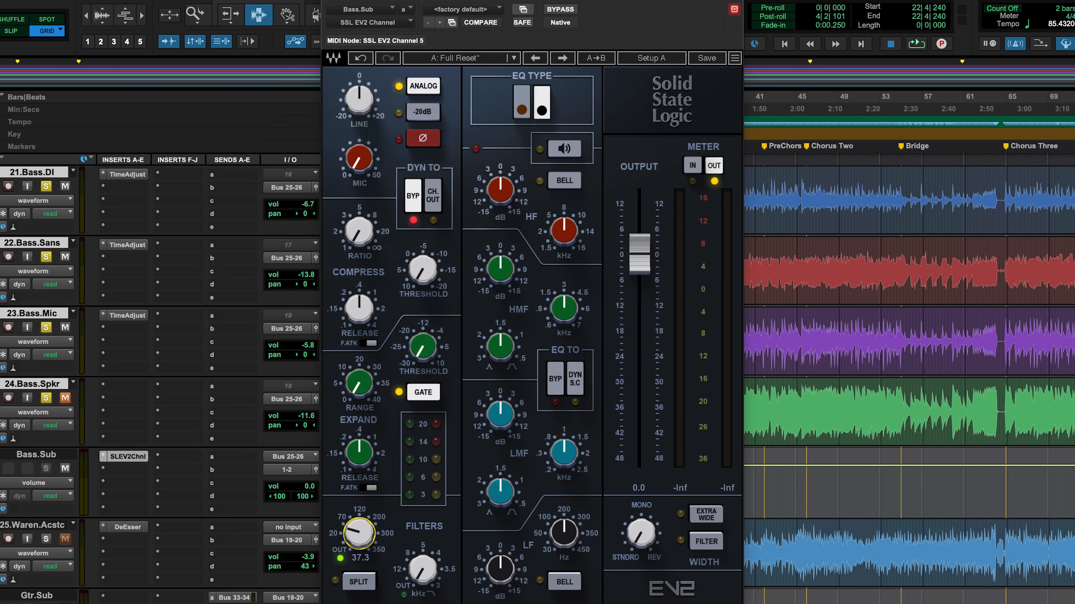
key("space")
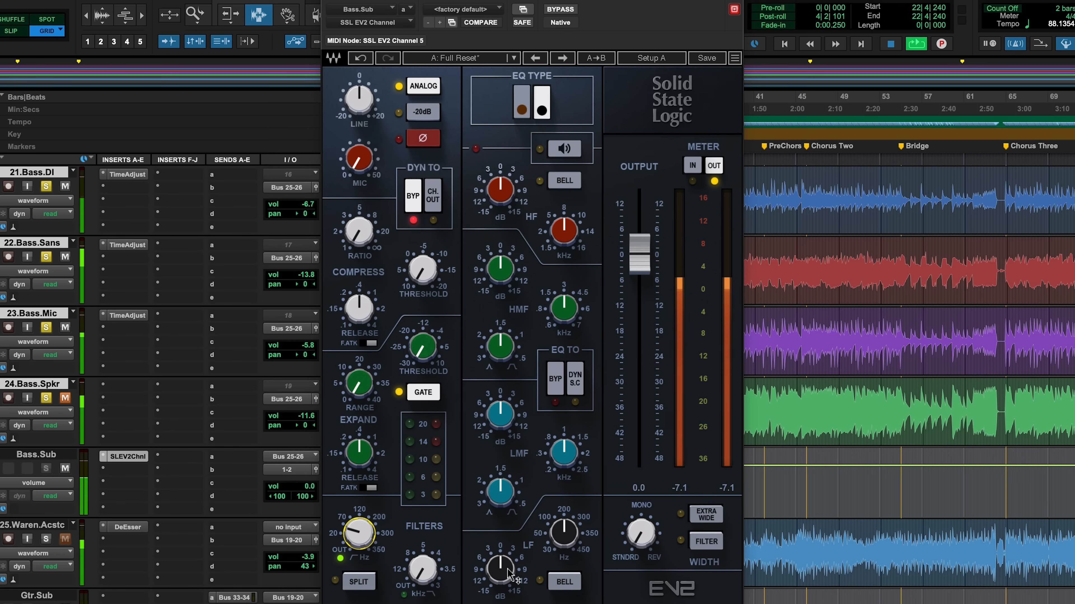
left_click_drag(421, 575, 421, 529)
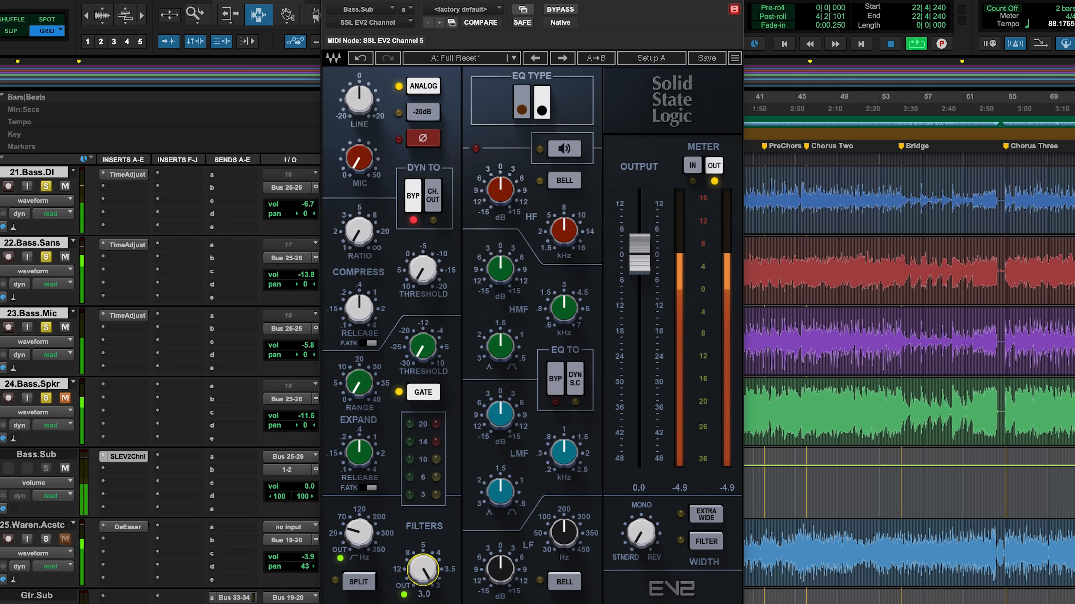
left_click_drag(421, 570, 421, 552)
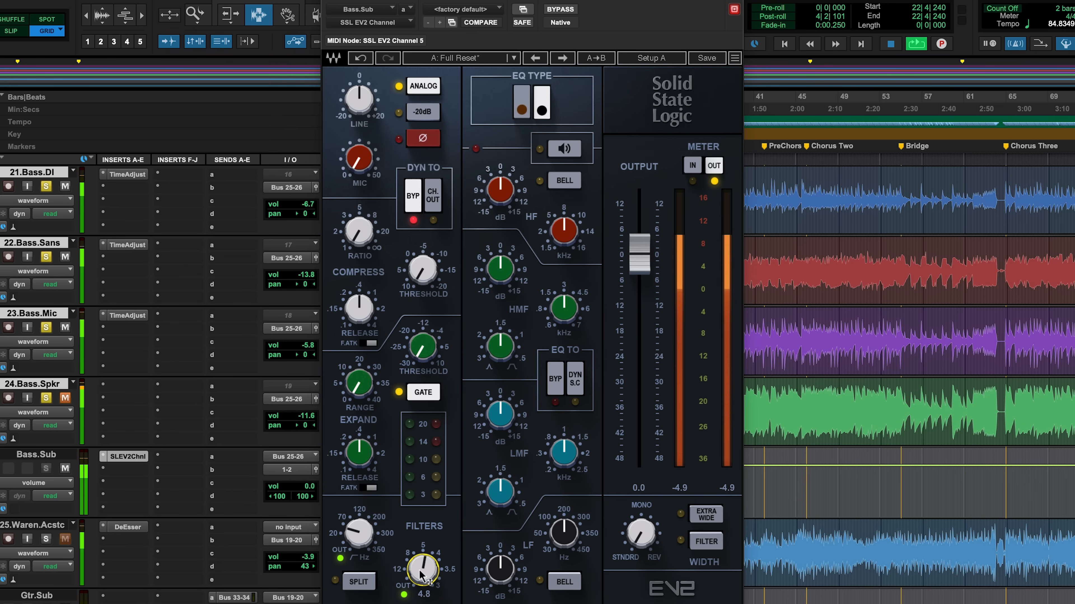
key("space")
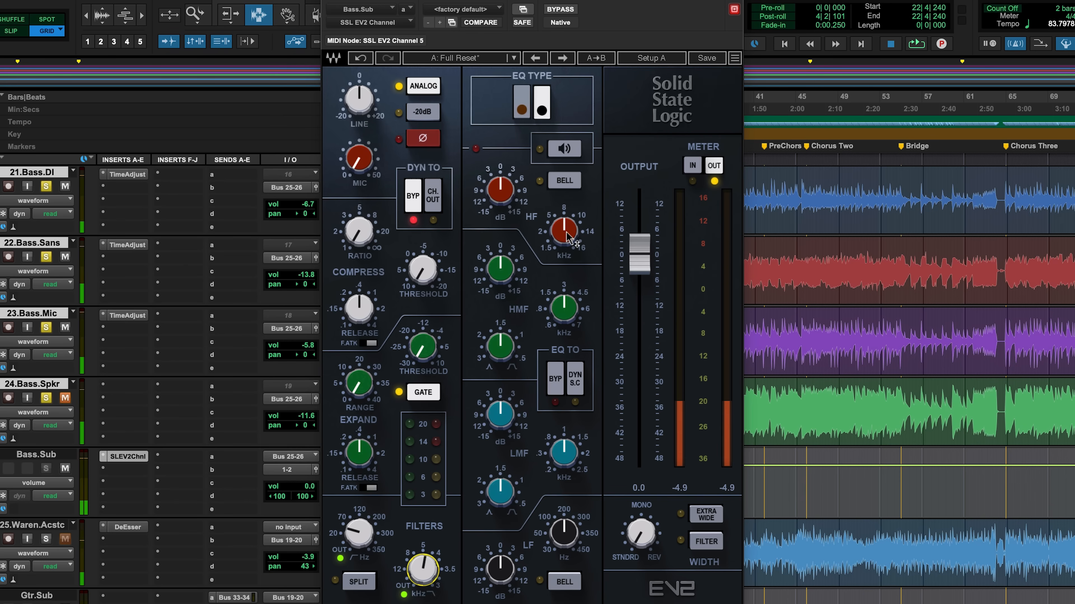
Step: Lower the frequency of the Bass.Sub HF band and boost the band by about 8.9 dB
left_click(569, 239)
left_click(574, 209)
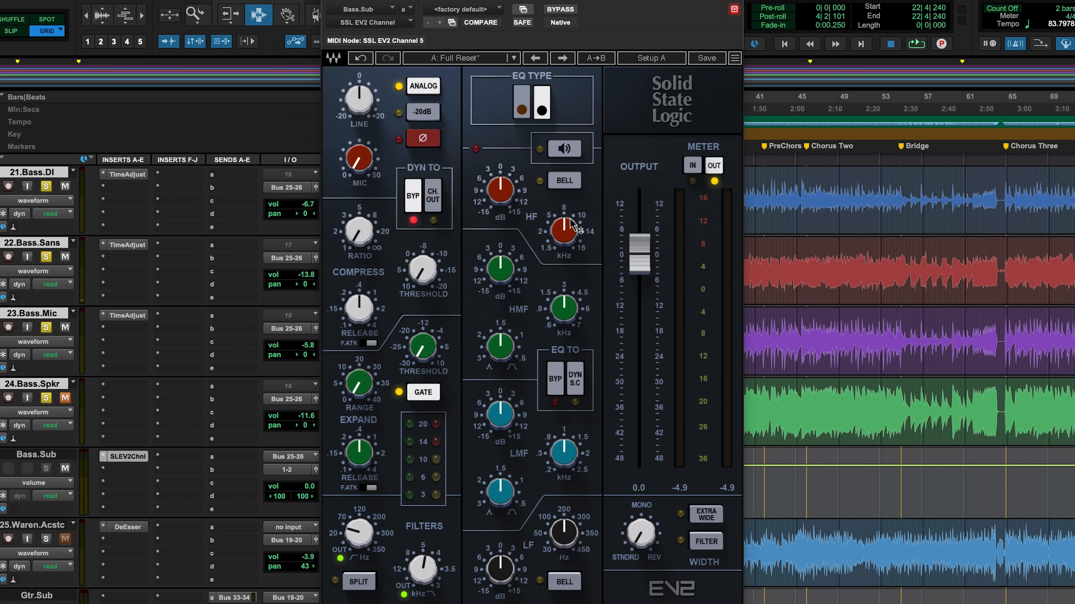
left_click_drag(566, 225, 566, 227)
key("space")
left_click_drag(511, 185, 511, 169)
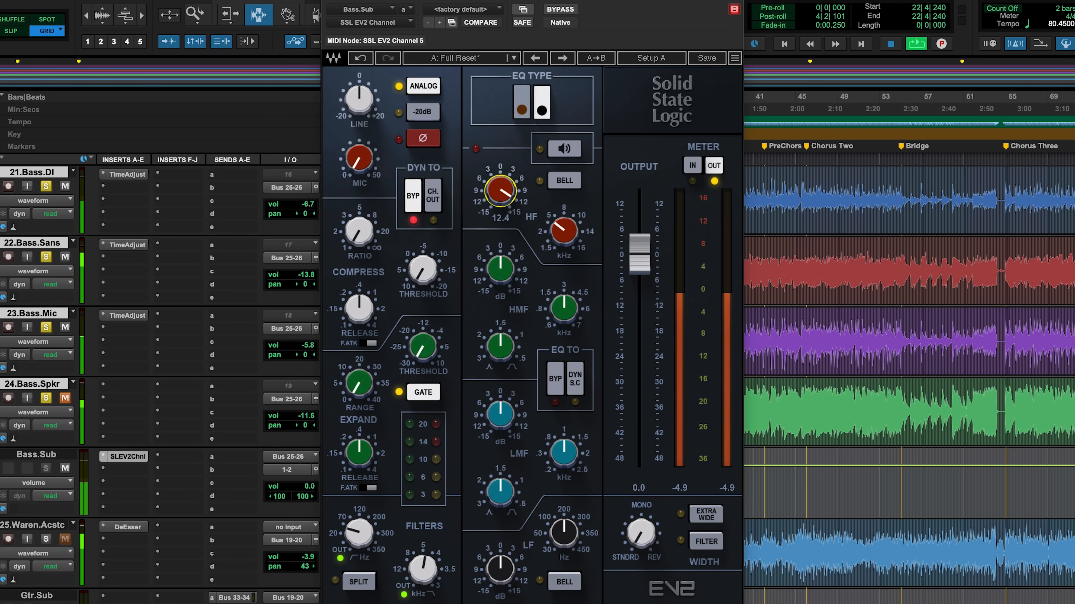
left_click(558, 221)
left_click_drag(498, 180, 499, 188)
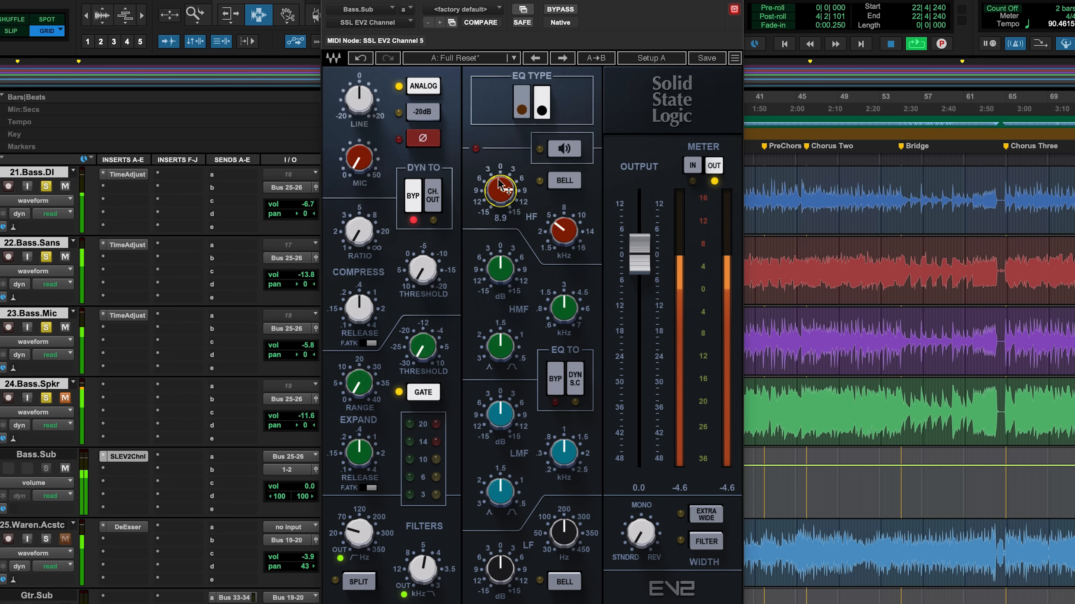
Step: Boost the Bass.Sub HMF band by about 6 dB at about 1.50 kHz
left_click_drag(564, 308, 563, 327)
key("space")
left_click_drag(500, 269, 500, 263)
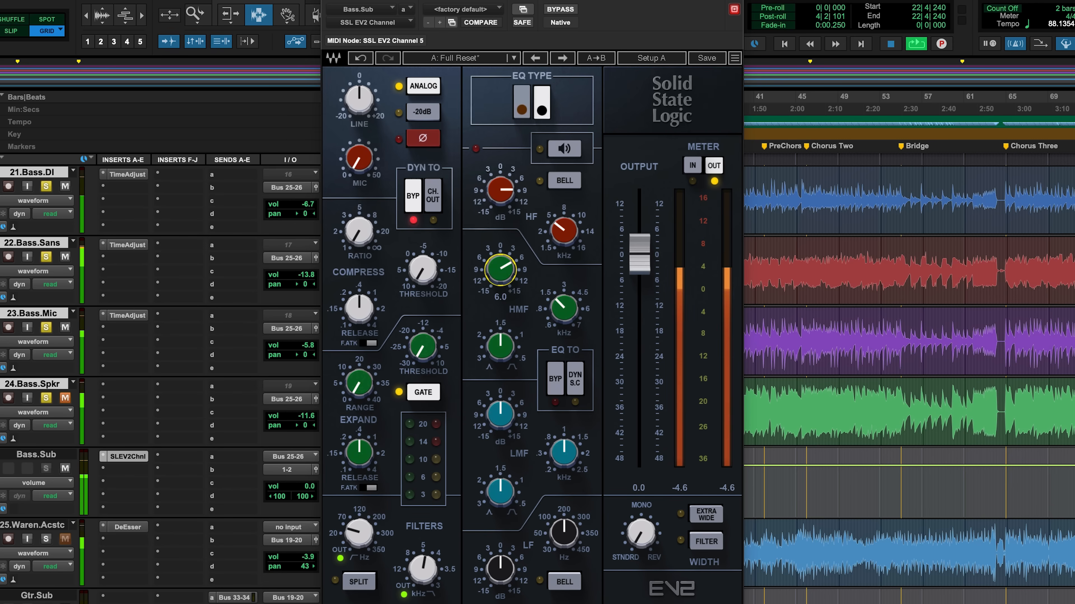
left_click_drag(562, 304, 562, 306)
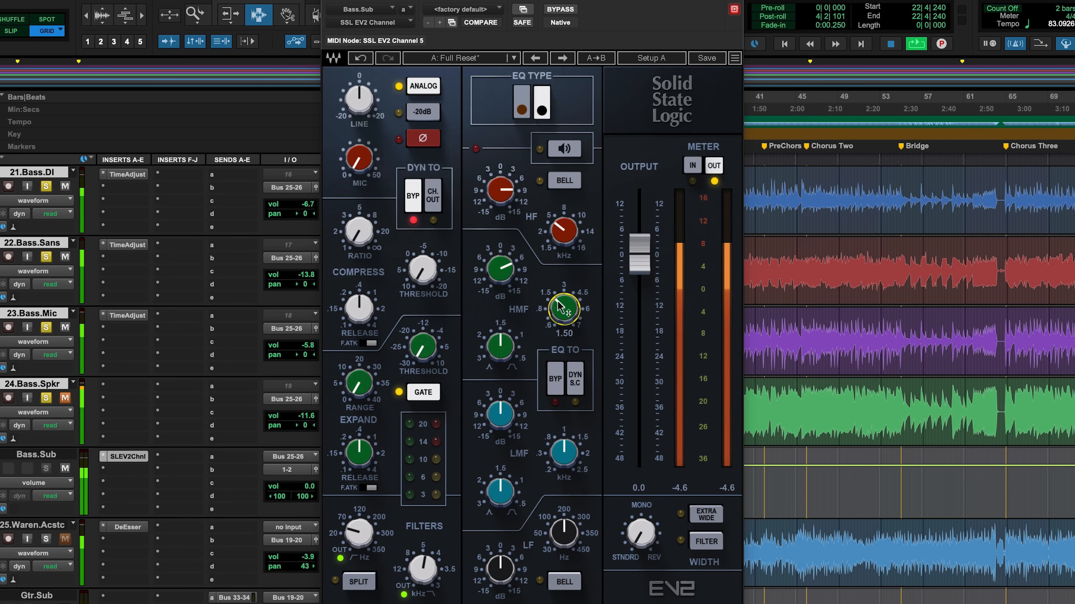
Step: Boost the Bass.Sub LMF band by about 3.8 dB near 0.80 kHz
left_click_drag(564, 454, 563, 458)
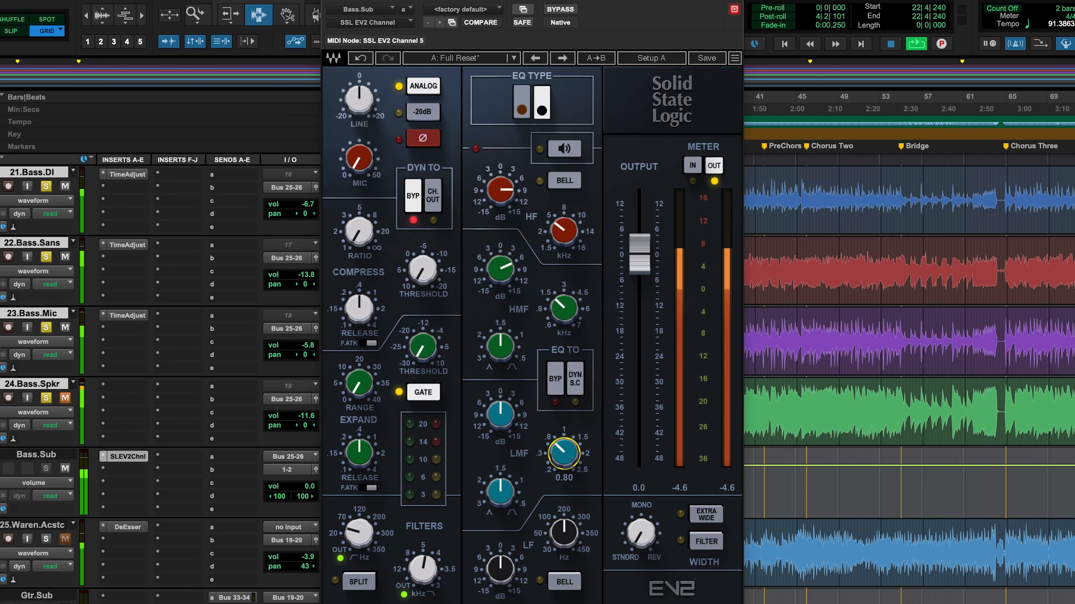
left_click_drag(500, 414, 500, 402)
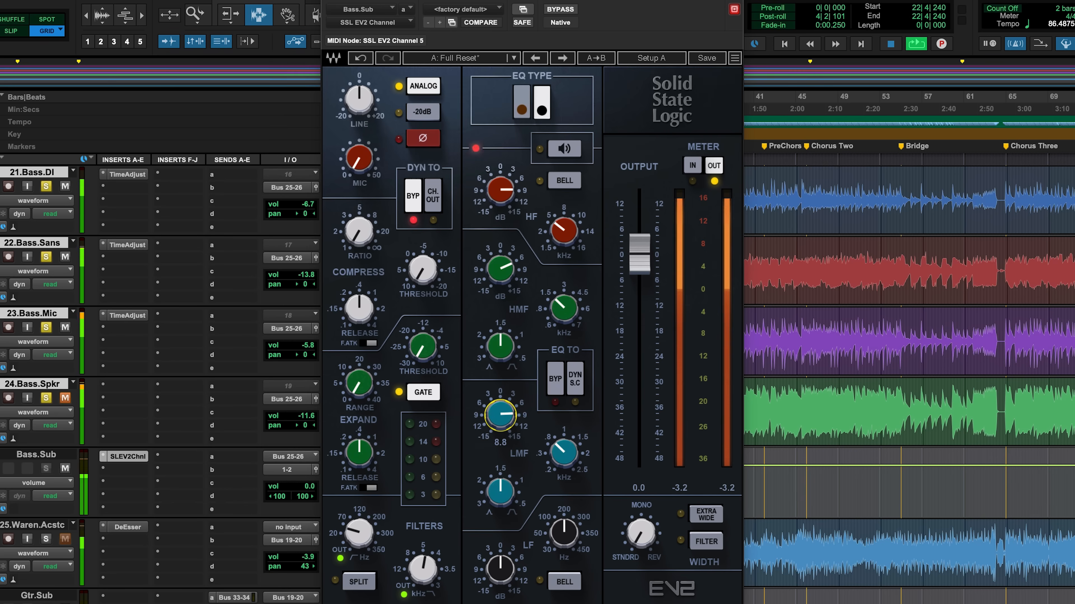
left_click_drag(500, 414, 500, 424)
left_click_drag(560, 449, 560, 454)
left_click(500, 417)
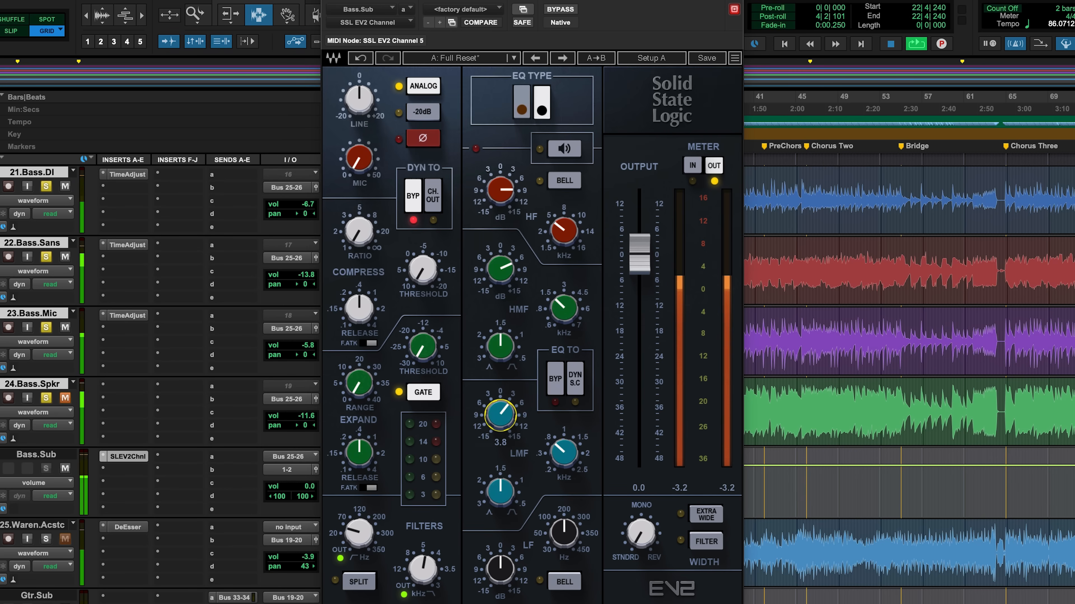
Step: Set the Bass.Sub LF band to 90 Hz and boost its gain
left_click(564, 532)
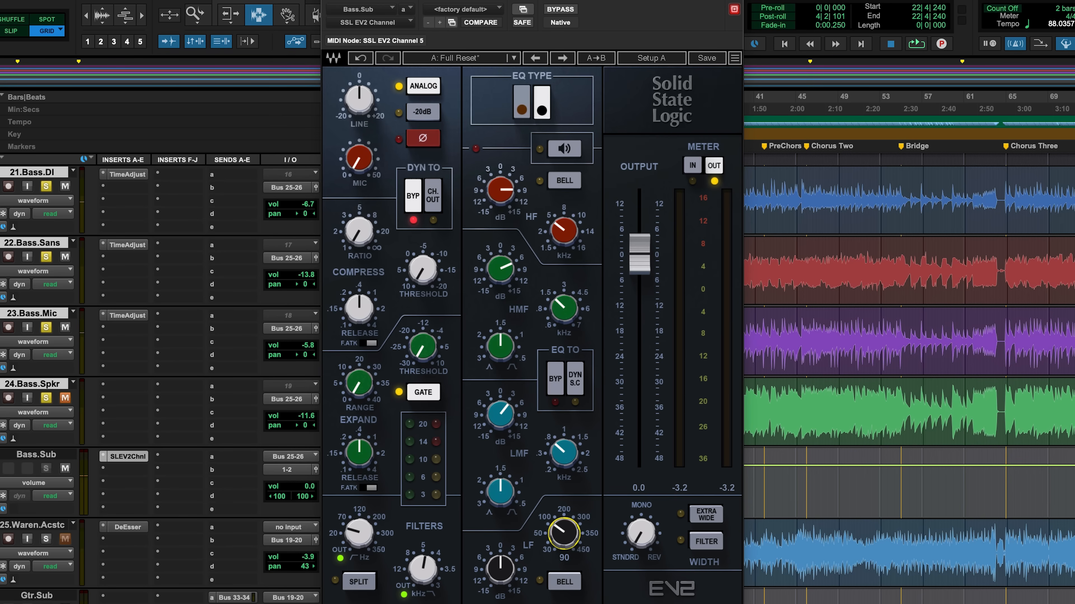
key("space")
mouse_move(503, 562)
left_mouse_down()
mouse_move(503, 552)
mouse_move(500, 571)
left_mouse_up()
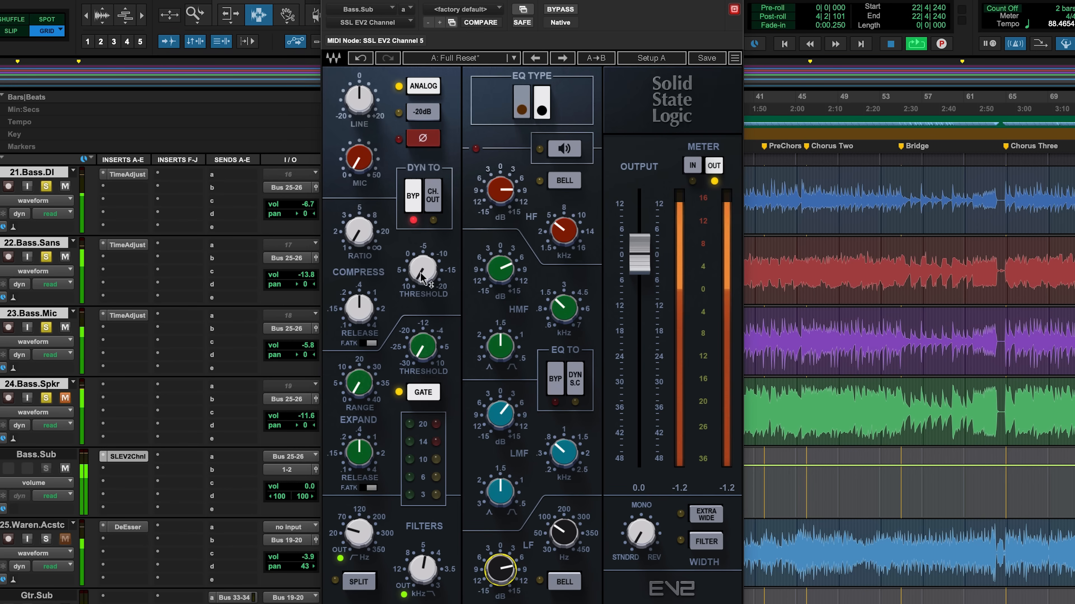
Step: Compress Bass.Sub at a ratio of about 2.1 with the threshold near -9.3, and place the dynamics at the channel output
left_click_drag(363, 236, 364, 248)
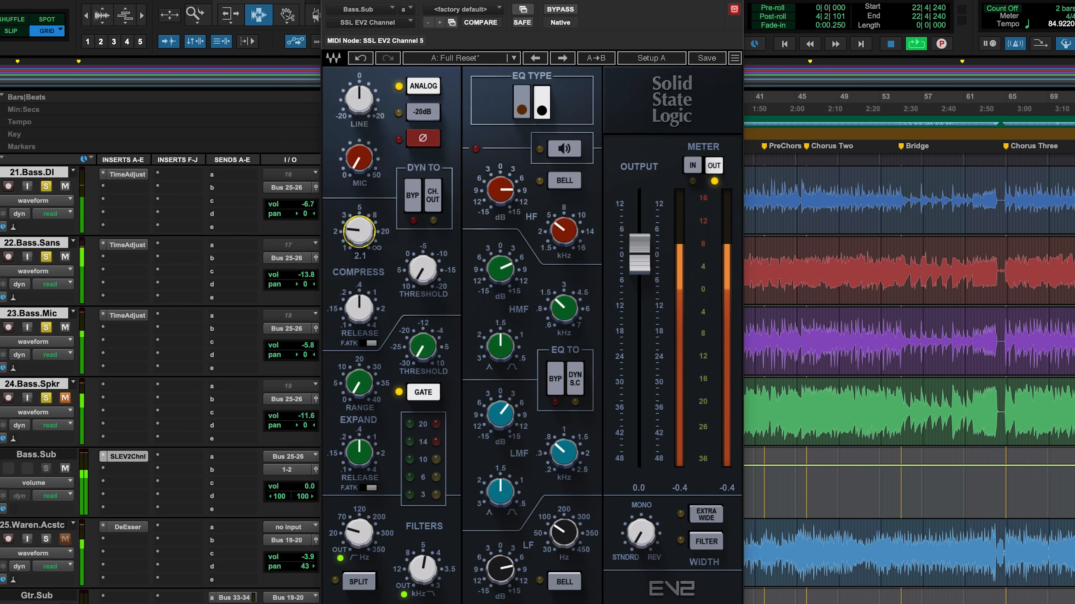
left_click_drag(440, 278, 440, 259)
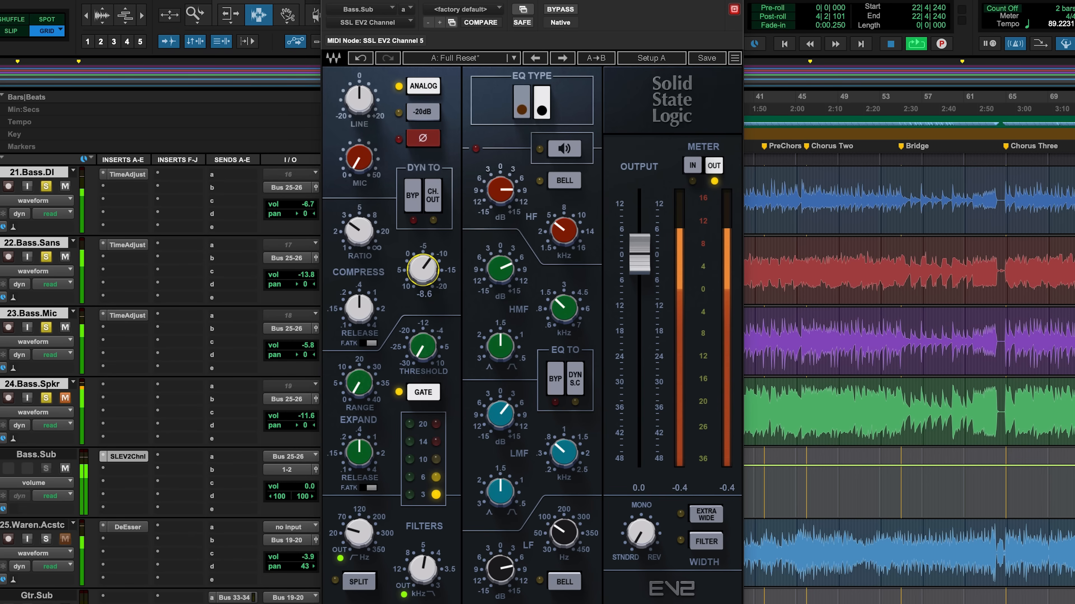
left_click_drag(423, 269, 423, 271)
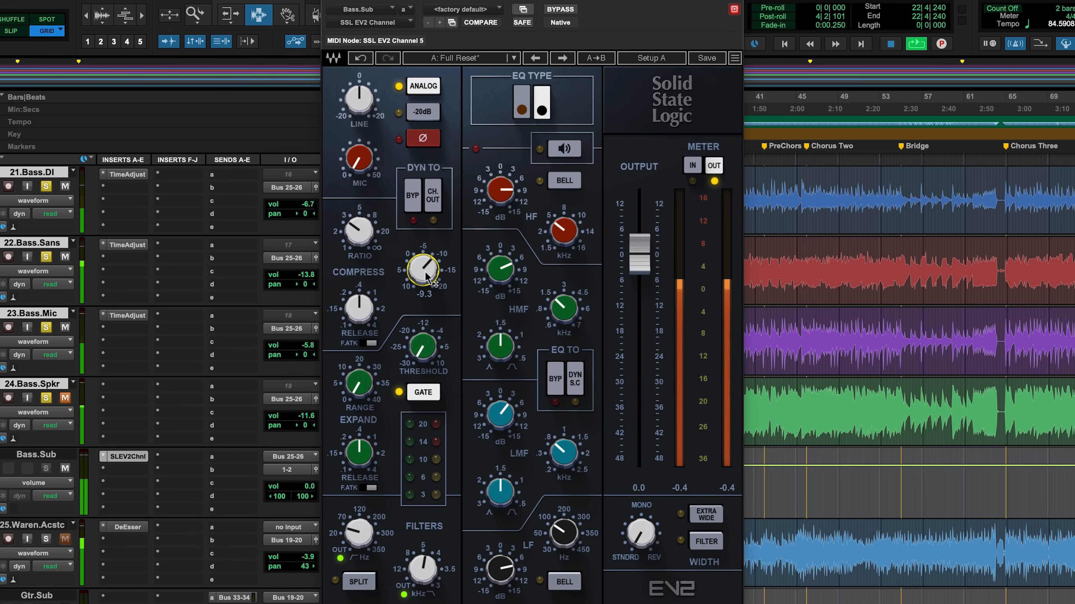
left_click(432, 198)
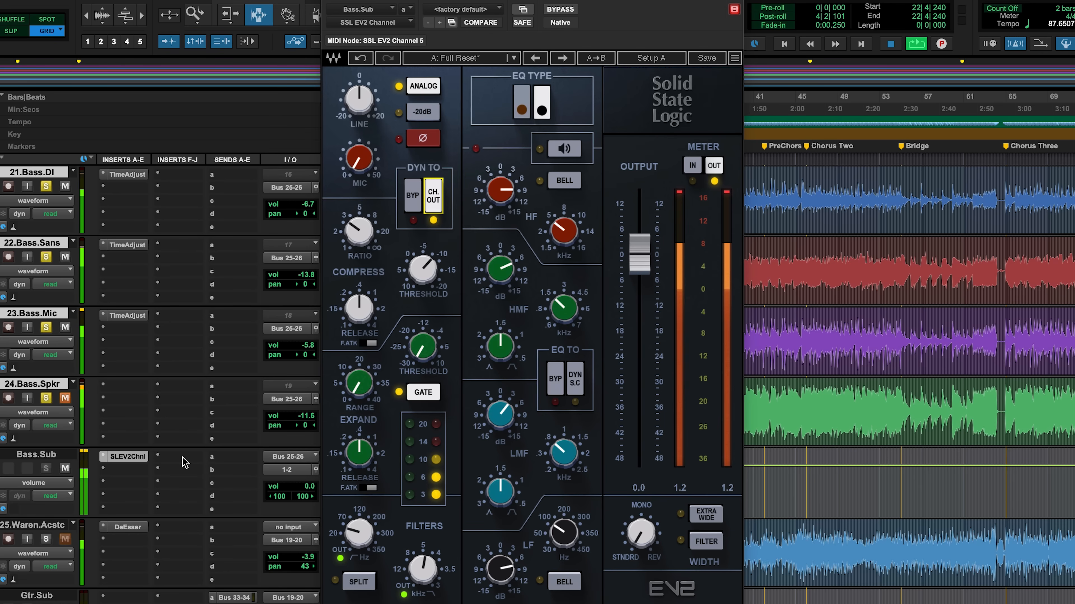
key("space")
scroll(175, 504, "up", 2)
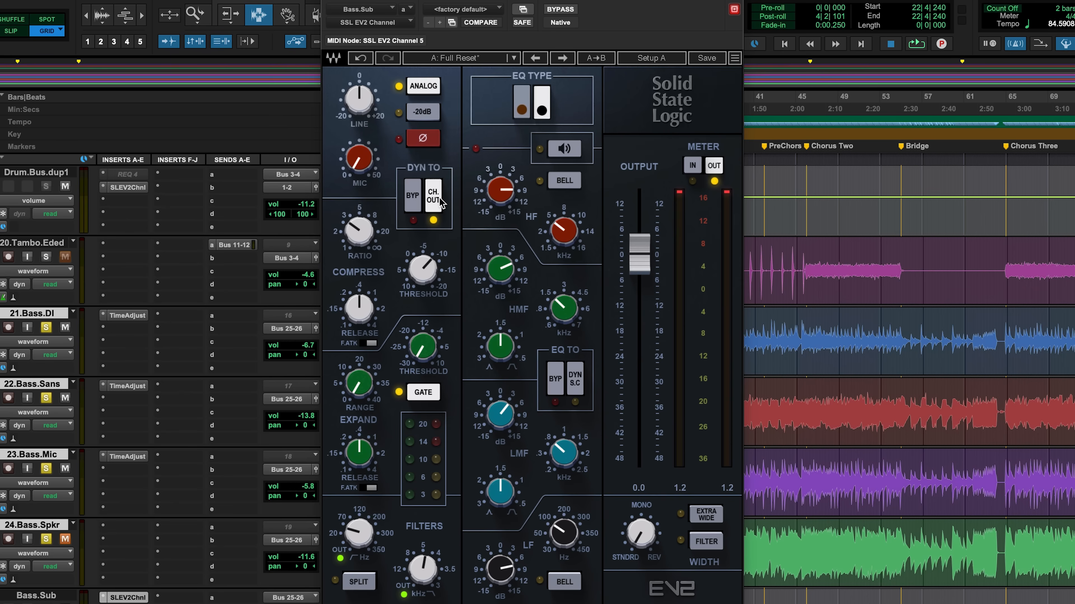
key("space")
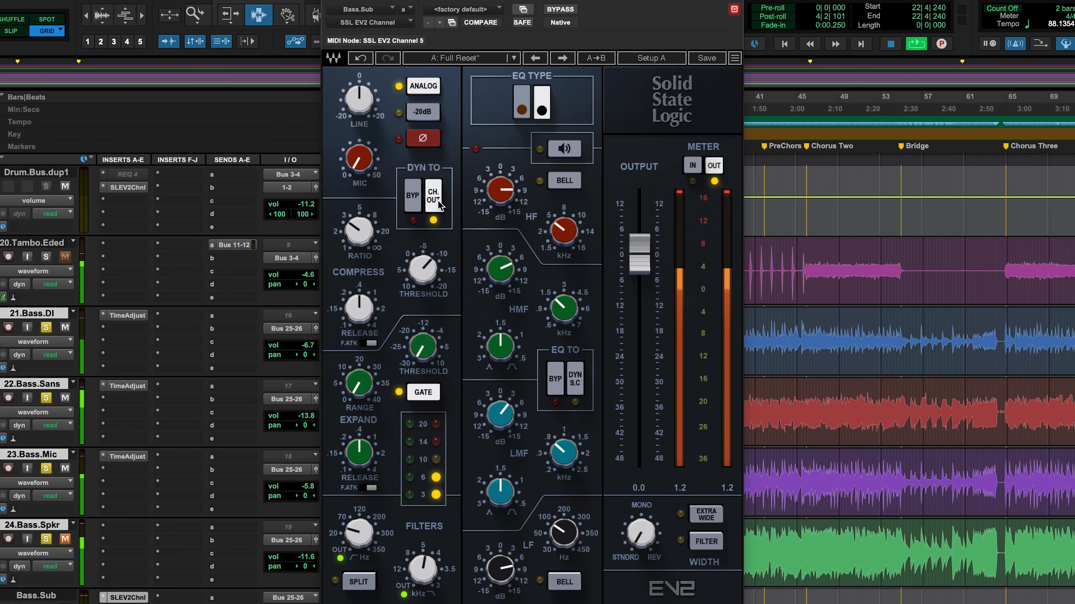
key("space")
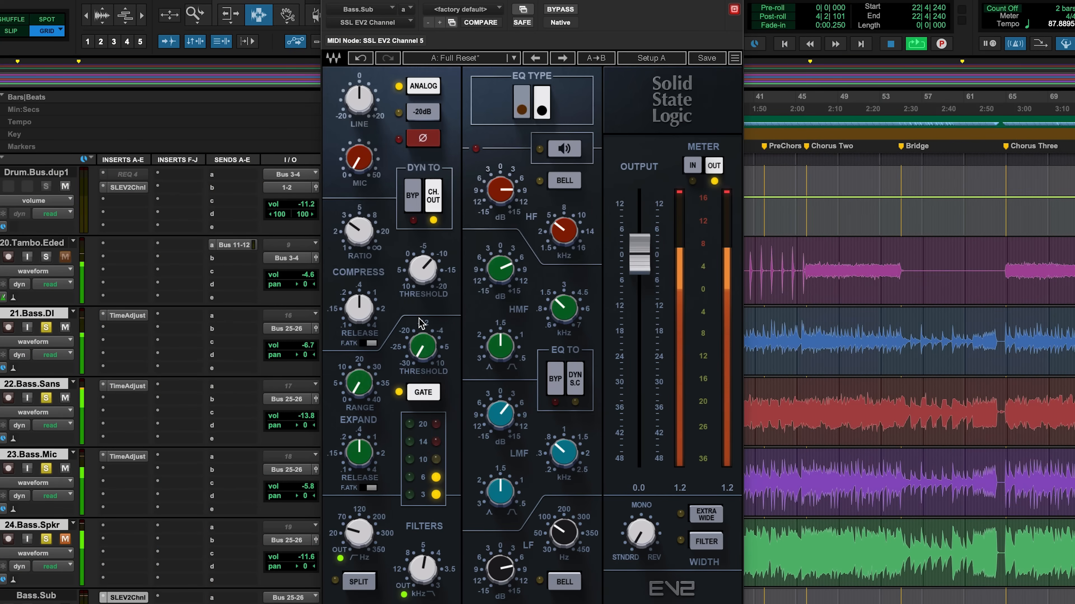
Step: Switch the Bass.Sub compressor to fast attack and rebalance the EQ with about 6 dB of HF, less HMF and about 9 dB of LF
left_click_drag(421, 278, 421, 277)
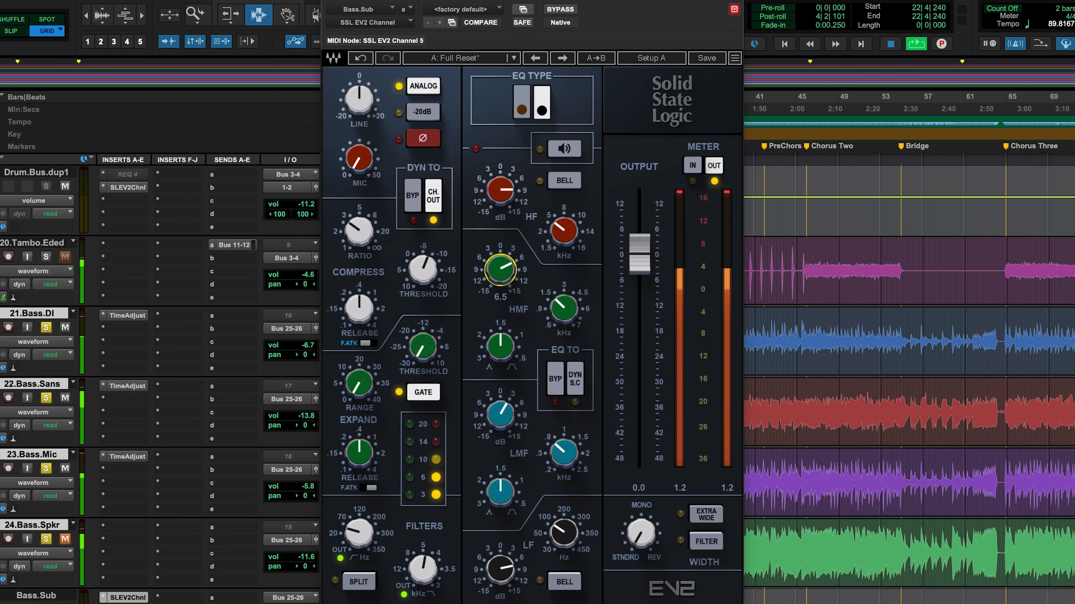
left_click_drag(503, 193, 502, 198)
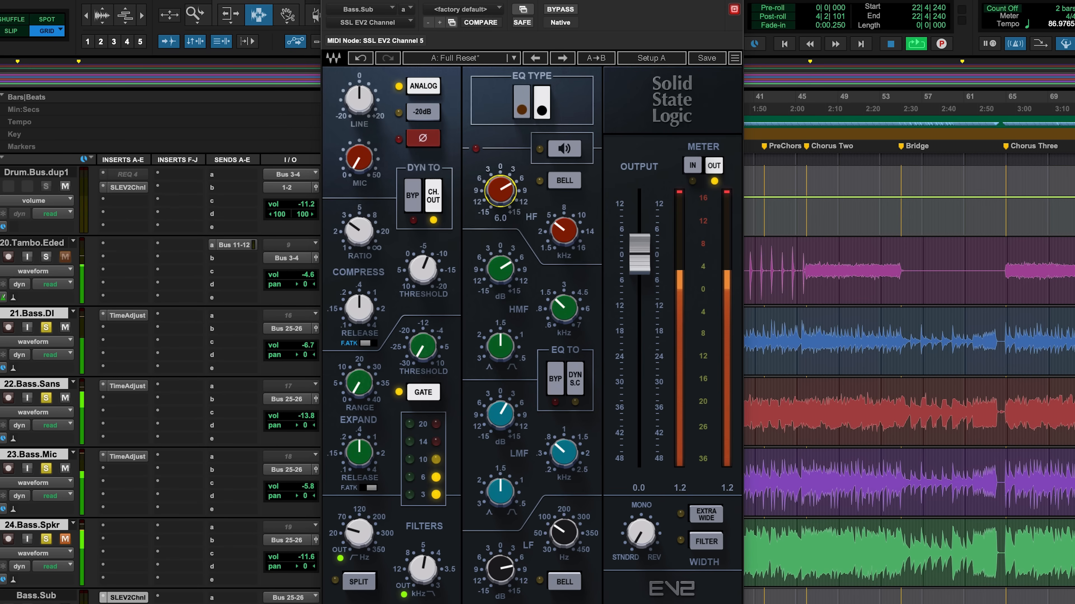
left_click_drag(495, 271, 495, 277)
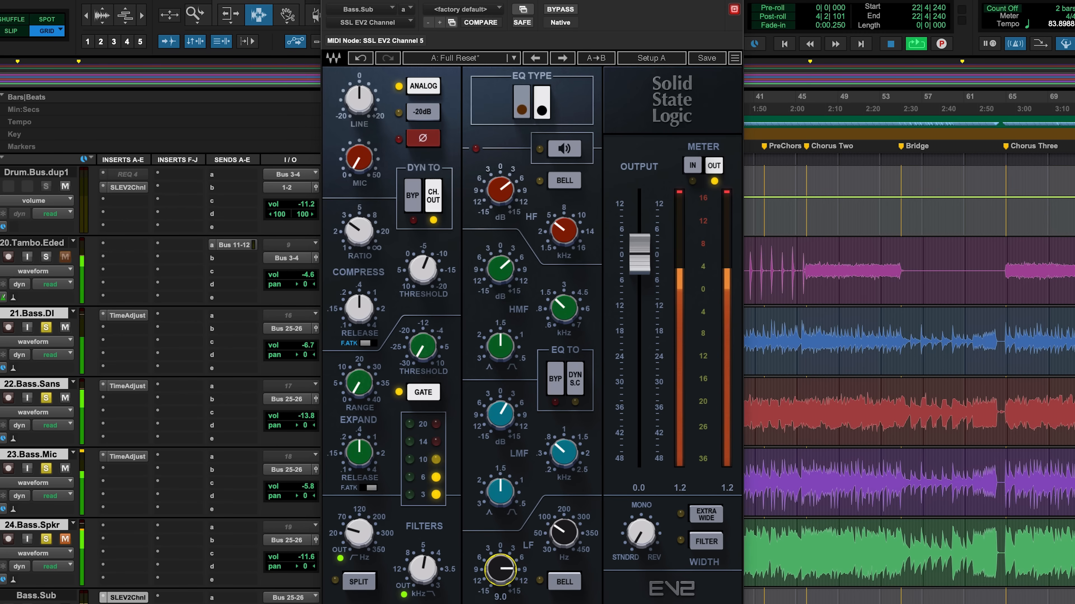
Step: Raise the Bass.Sub LF boost further, lower the line input gain and set the compressor threshold to -5.0
left_click_drag(422, 268, 422, 272)
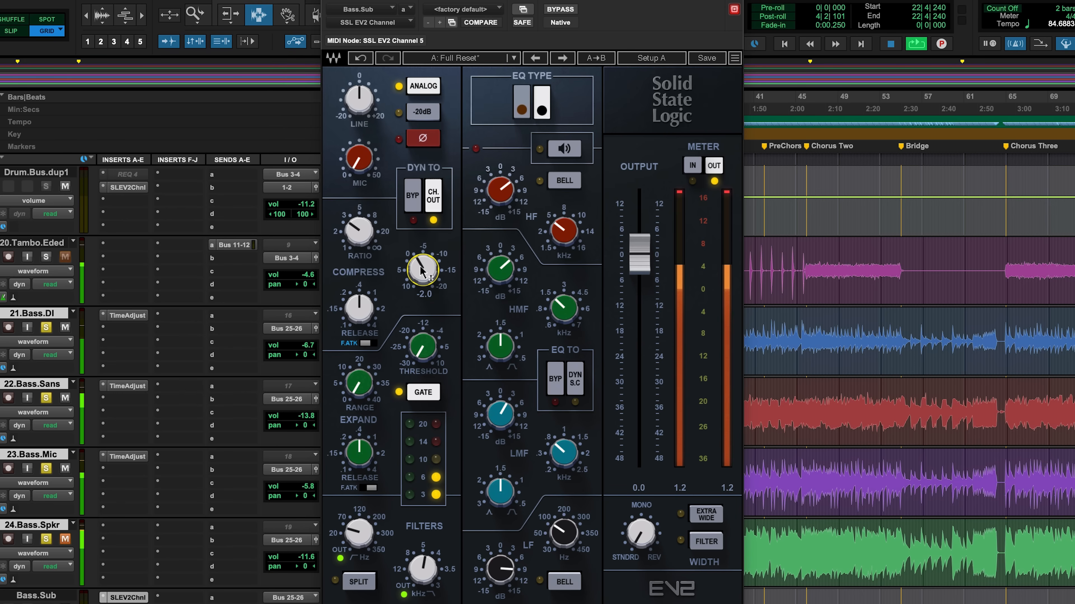
key("space")
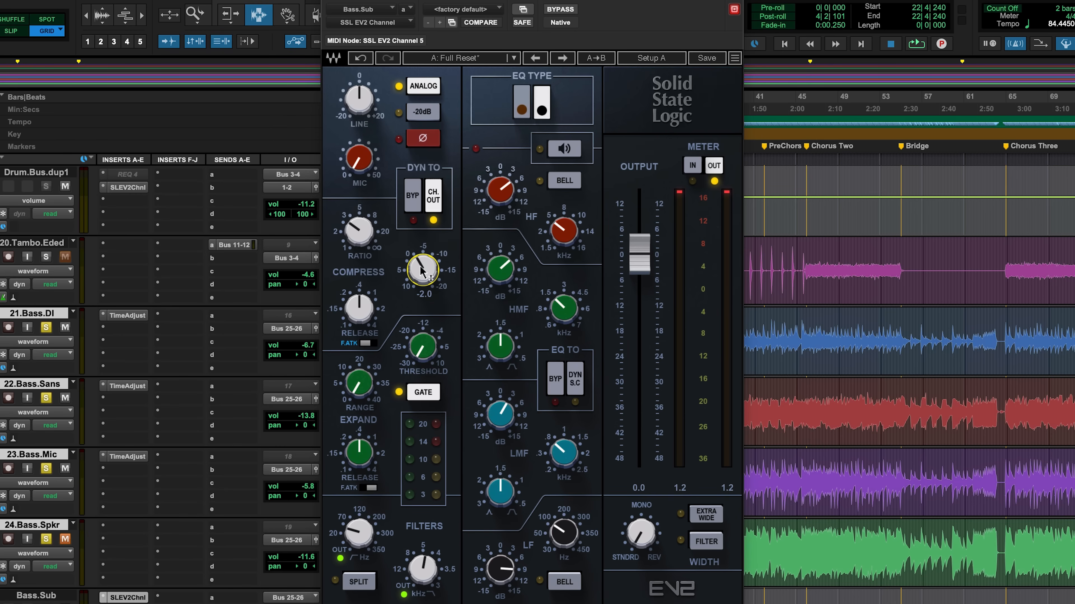
key("space")
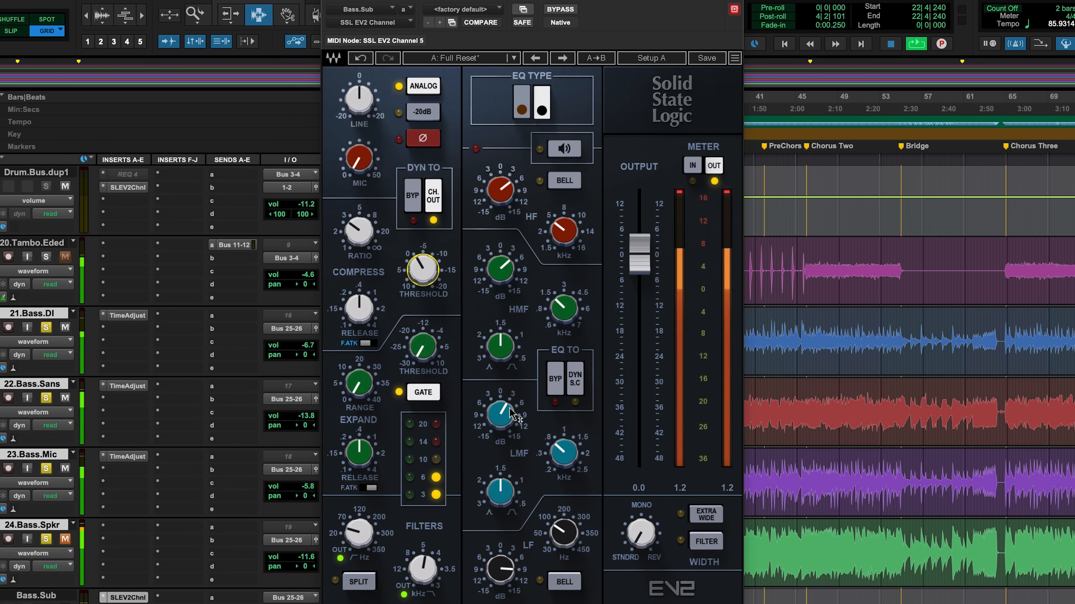
left_click_drag(499, 566, 499, 558)
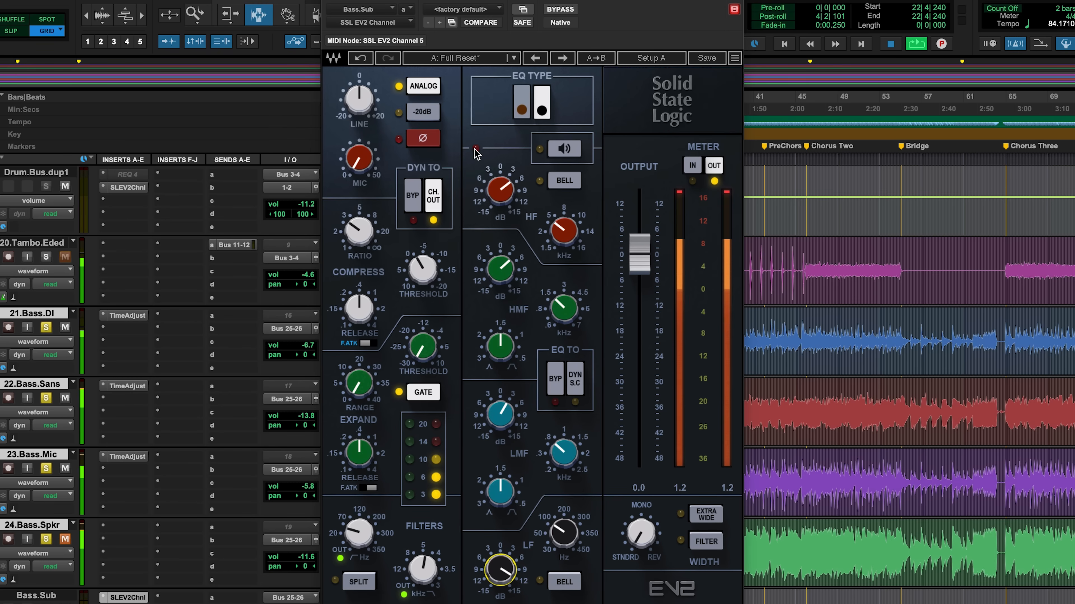
left_click_drag(359, 98, 359, 104)
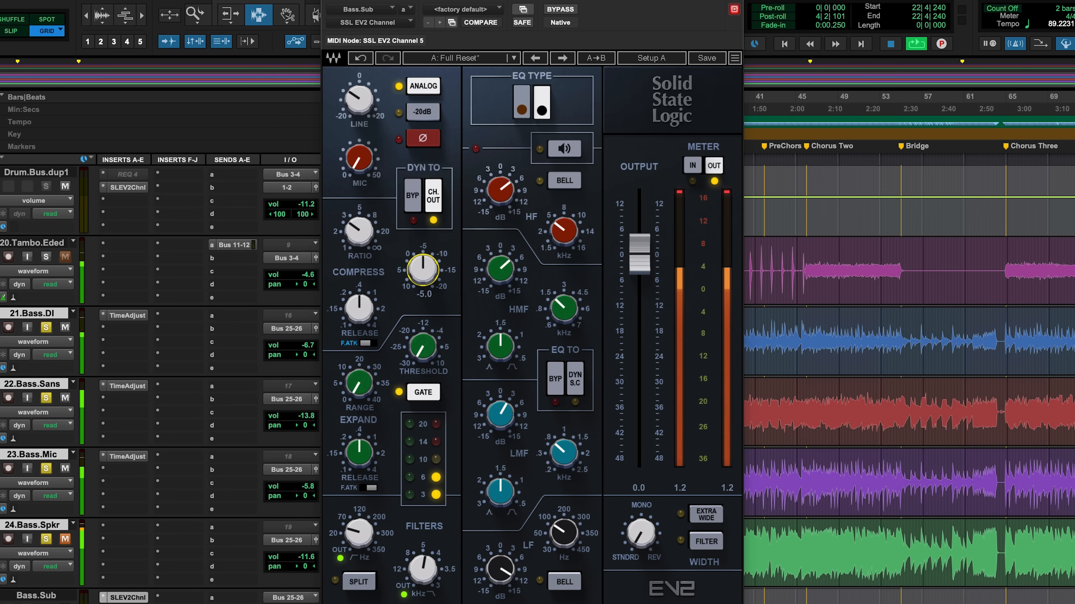
key("space")
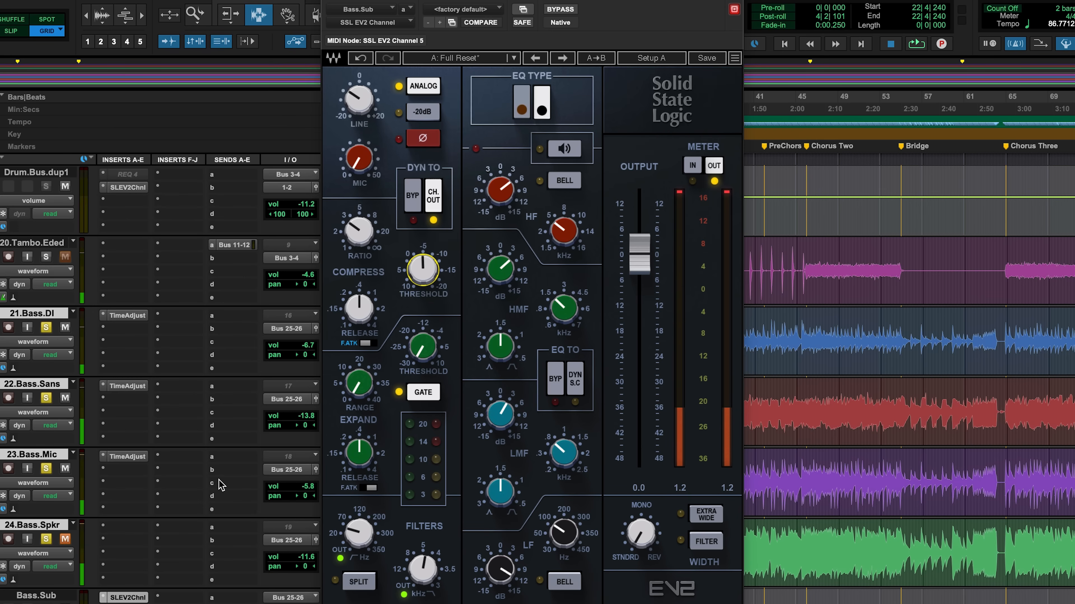
Step: Solo the kick and snare tracks and play them together with the soloed bass
scroll(220, 484, "down", 2)
scroll(220, 484, "up", 15)
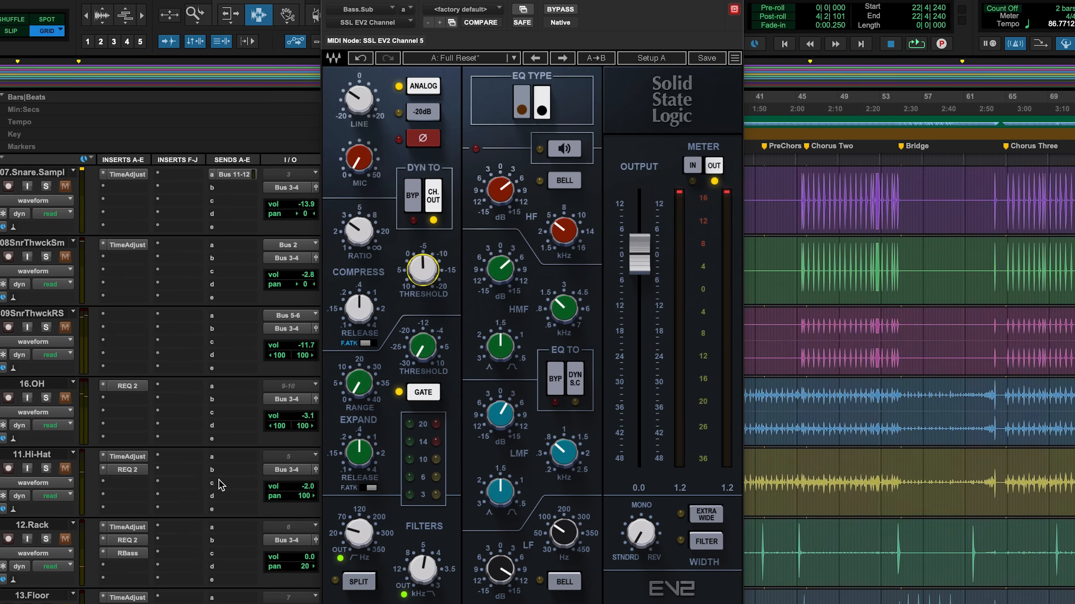
key("space")
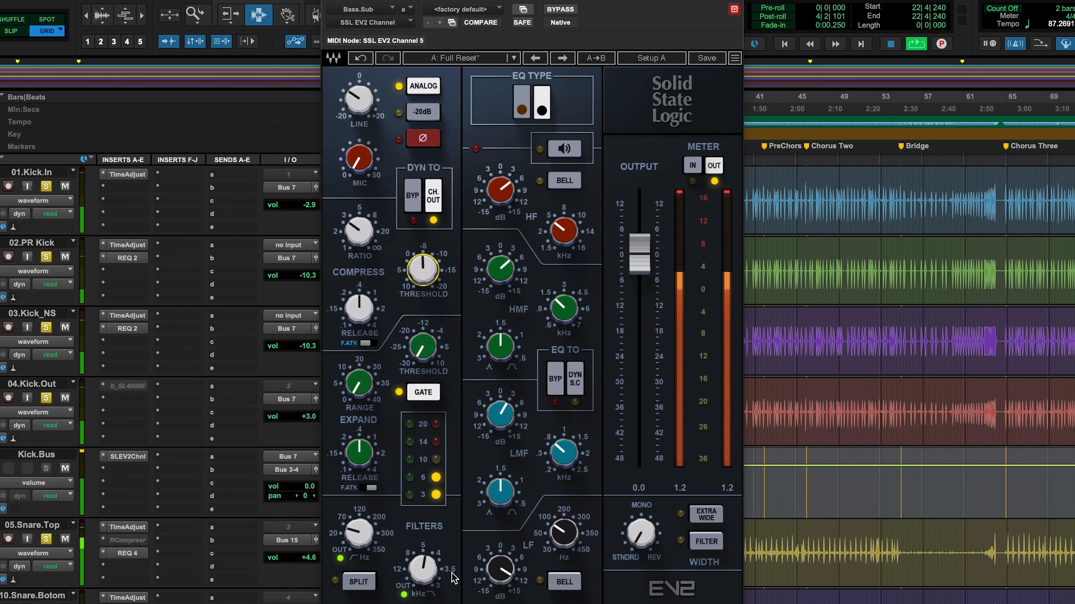
scroll(220, 484, "down", 10)
scroll(220, 484, "down", 8)
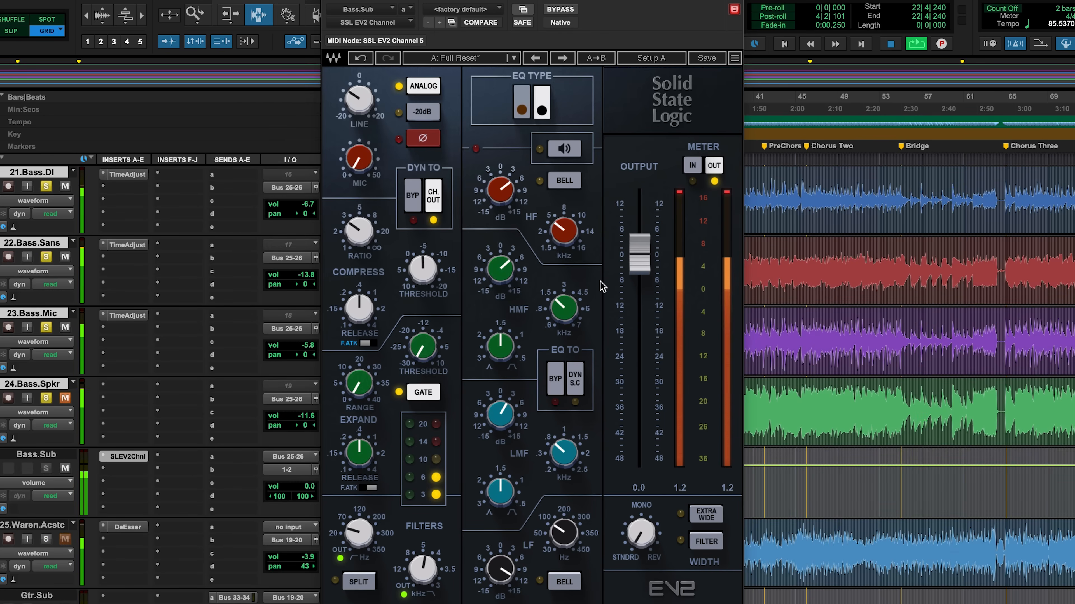
Step: Raise the Bass.Sub output to about 4.7 dB, lower the high-pass slightly and take the dynamics off the channel output
left_click_drag(642, 258, 640, 234)
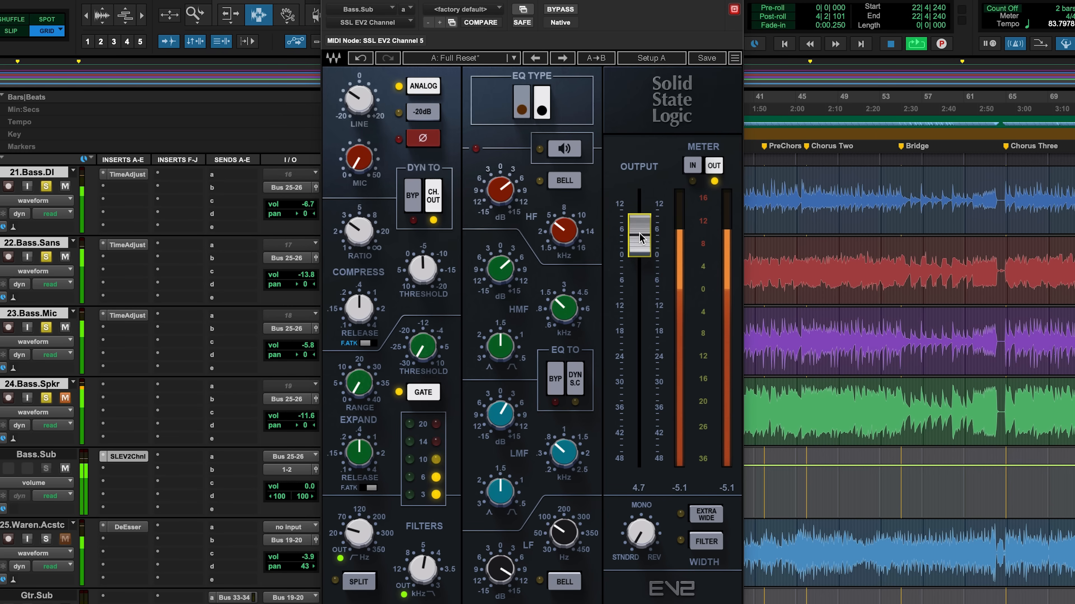
left_click(362, 529)
key("space")
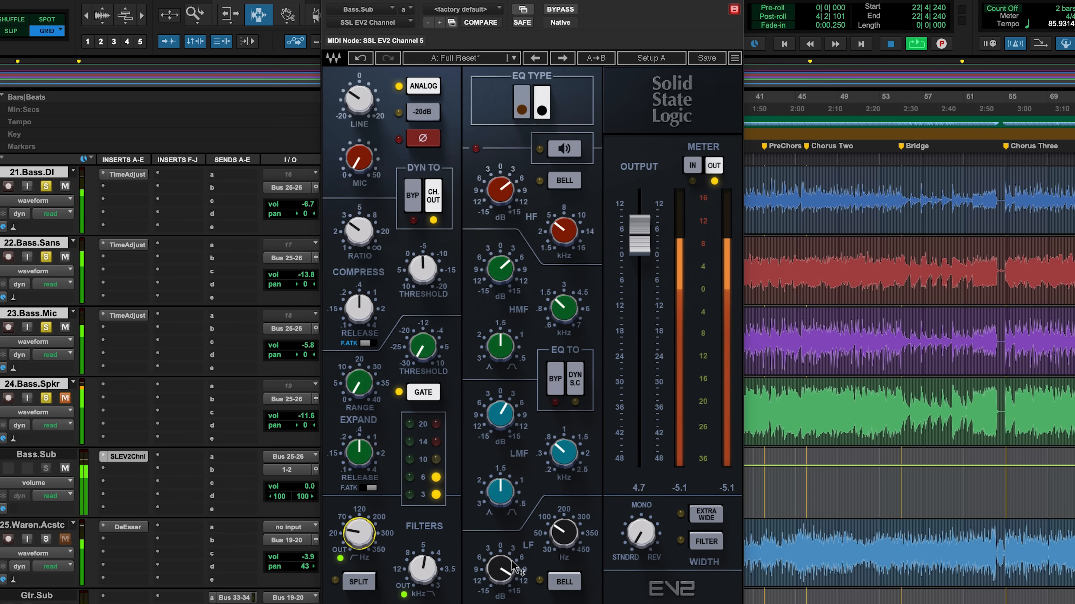
left_click(503, 570)
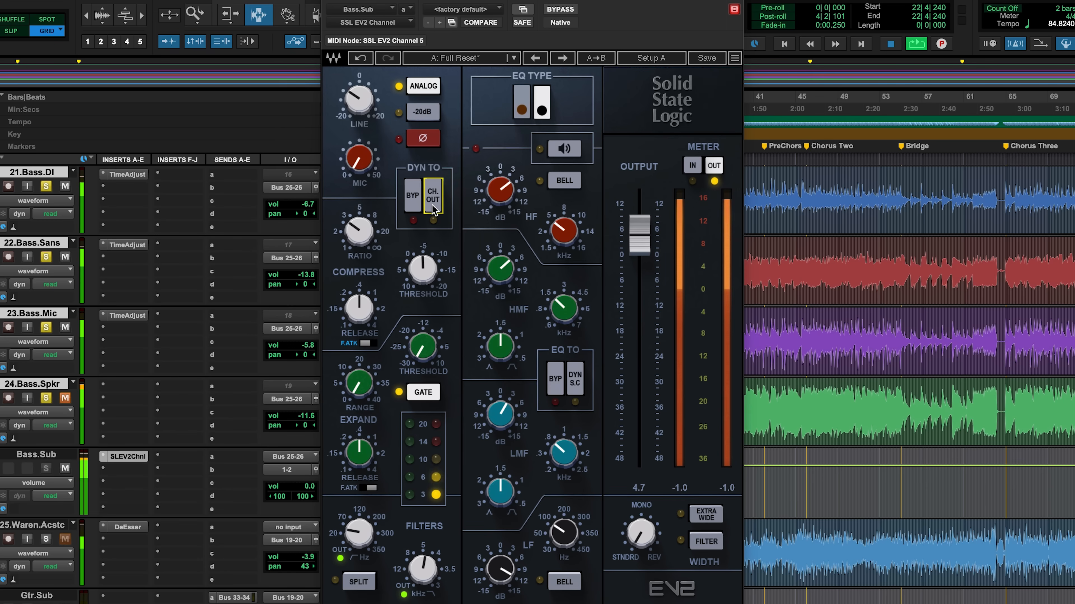
Step: Set the Bass.Sub output to about 2.9 dB and lower the compressor threshold for stronger gain reduction
left_click_drag(639, 235, 639, 243)
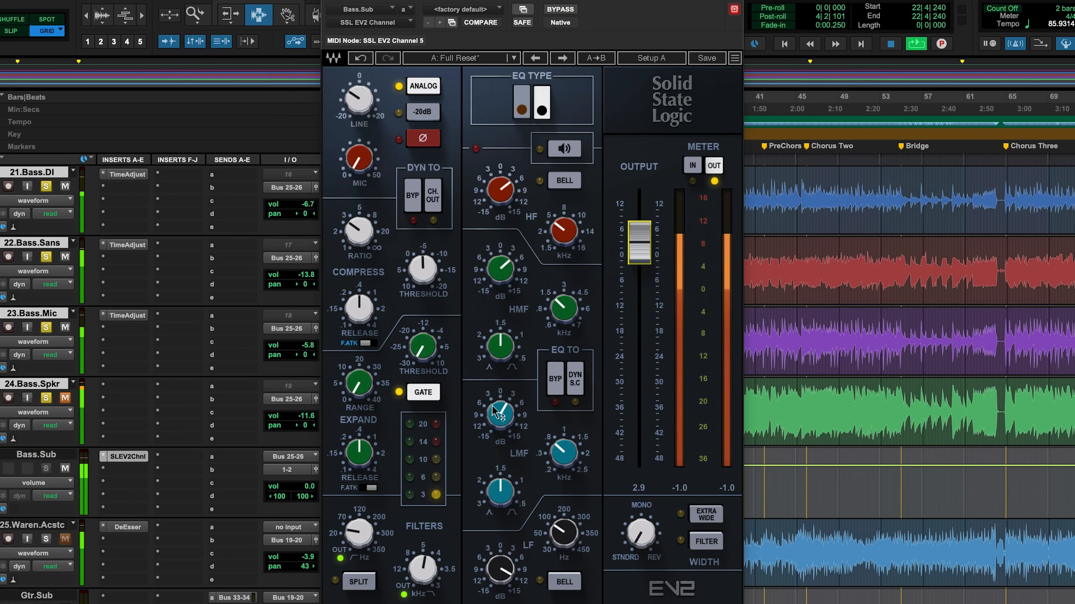
left_click(491, 406)
left_click(419, 276)
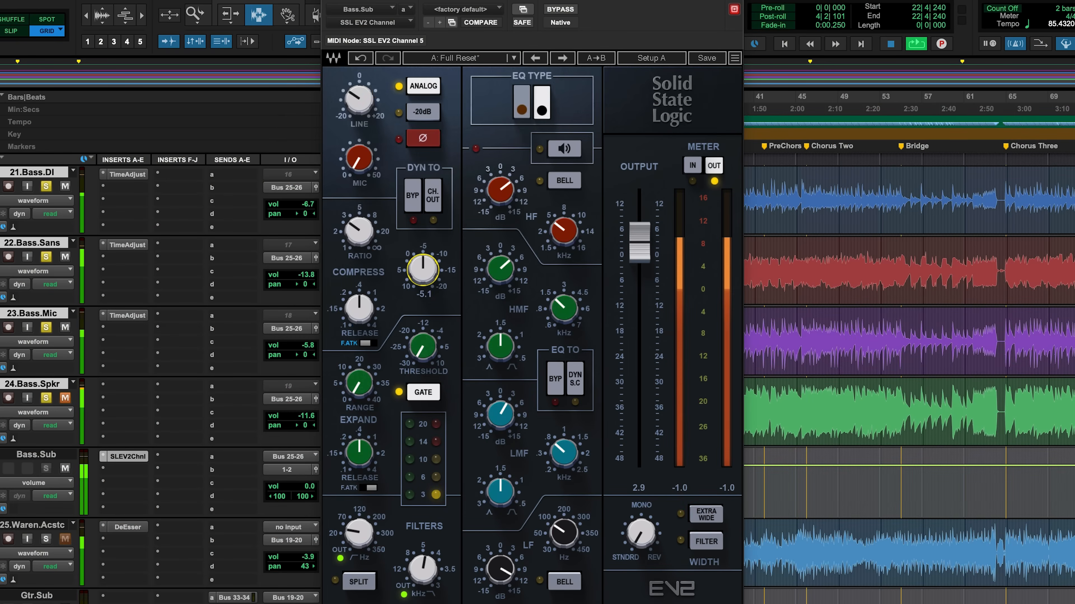
left_click_drag(423, 270, 422, 259)
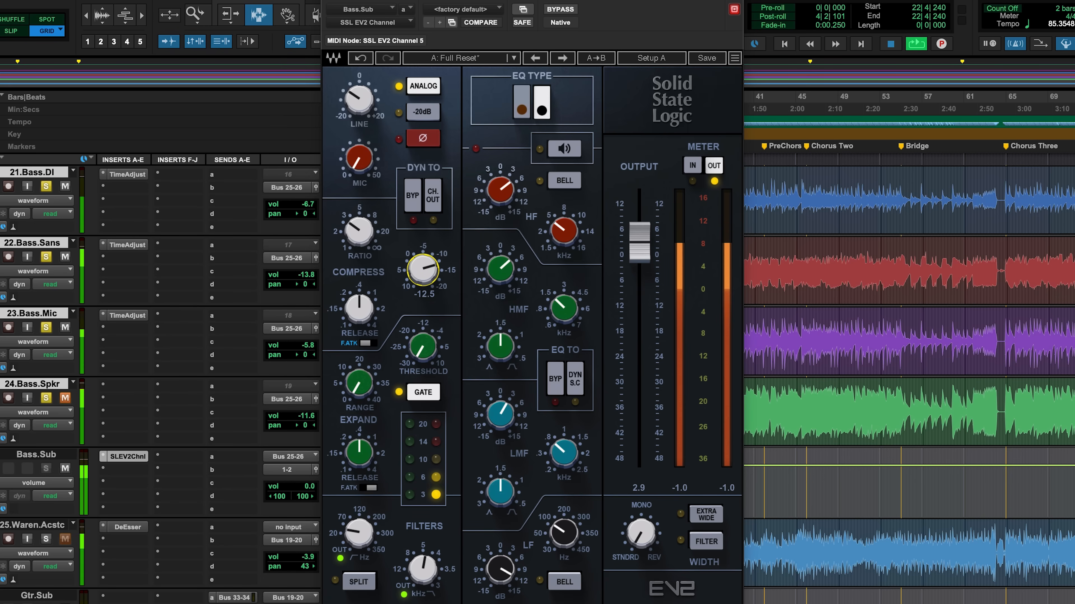
left_click_drag(422, 259, 422, 260)
left_click_drag(422, 260, 419, 282)
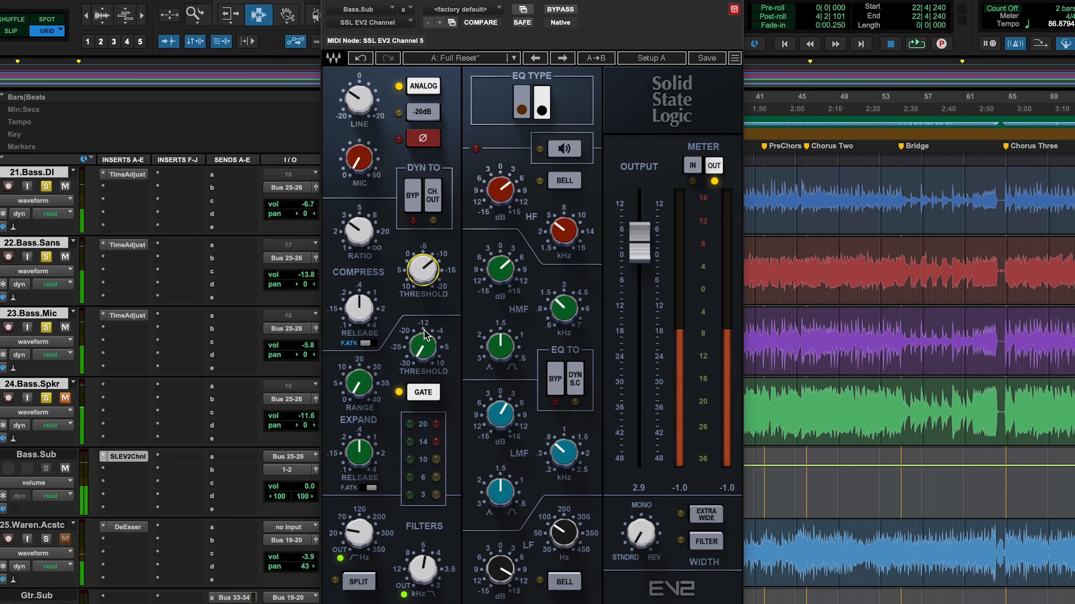
left_click_drag(431, 282, 430, 281)
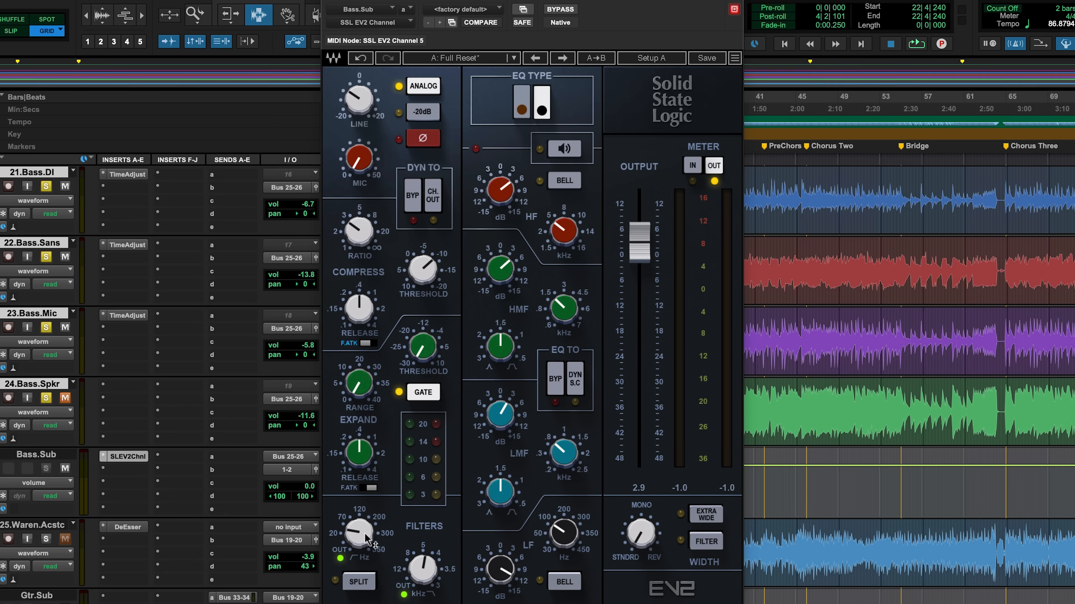
left_click_drag(501, 575, 501, 572)
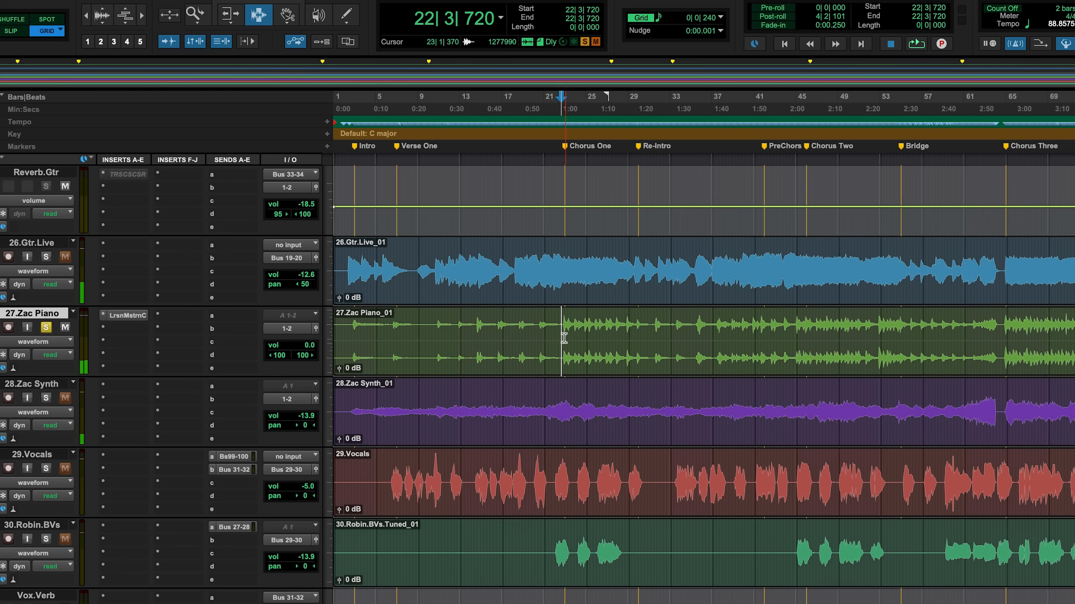
Step: Select a Chorus One passage on the piano track, insert the SSL EV2 channel and compress with the threshold at about -10.3
left_click_drag(564, 337, 624, 343)
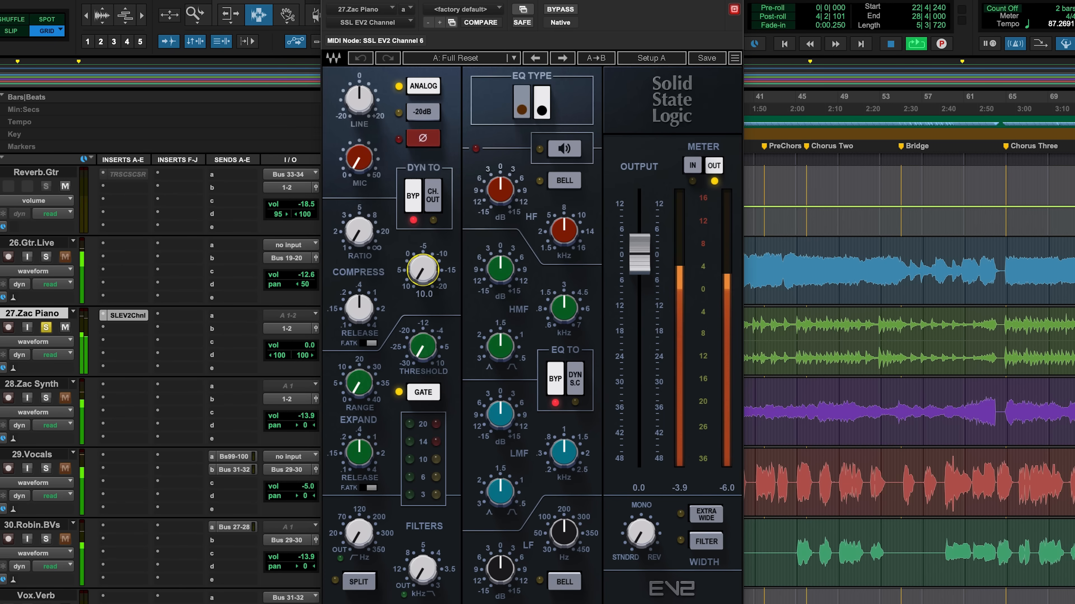
mouse_move(421, 271)
left_mouse_down()
mouse_move(422, 242)
mouse_move(359, 226)
mouse_move(359, 198)
mouse_move(422, 264)
mouse_move(422, 249)
mouse_move(424, 268)
left_mouse_up()
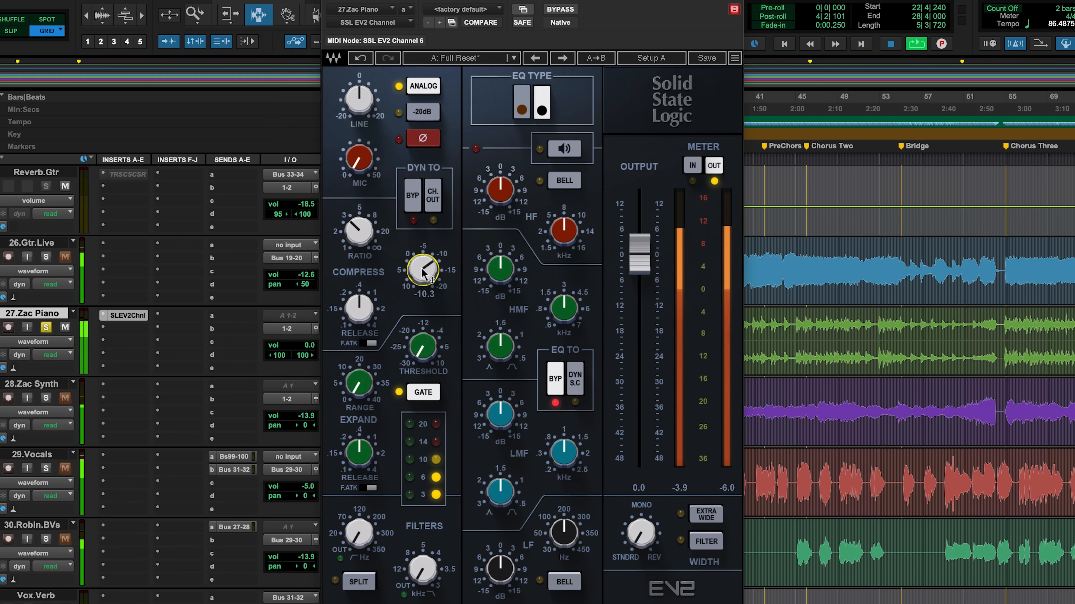
Step: Switch the piano compressor to fast attack and set its threshold to about -1.2
key("space")
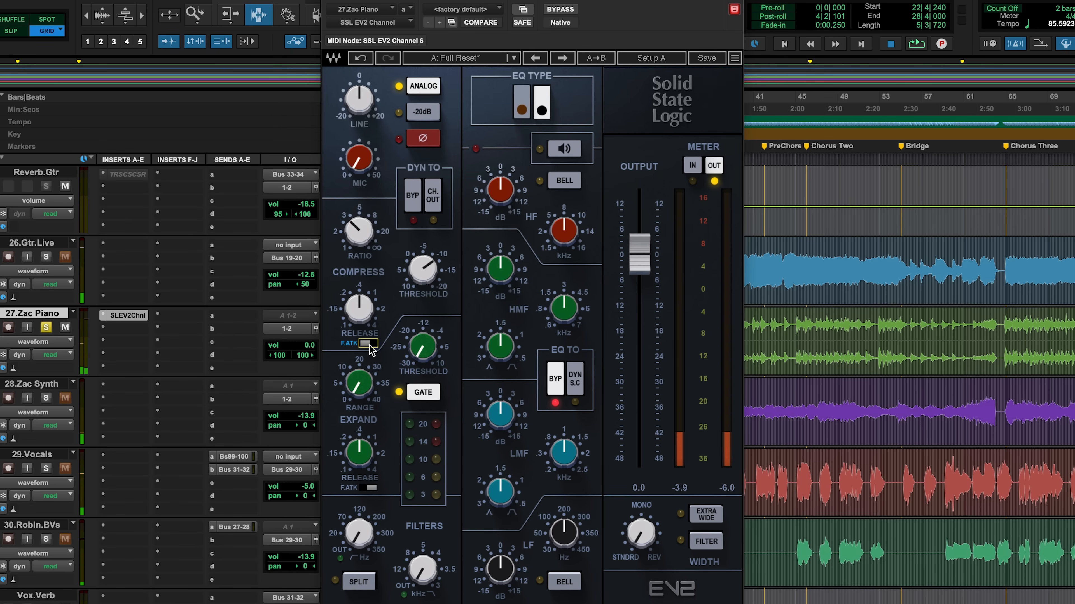
key("space")
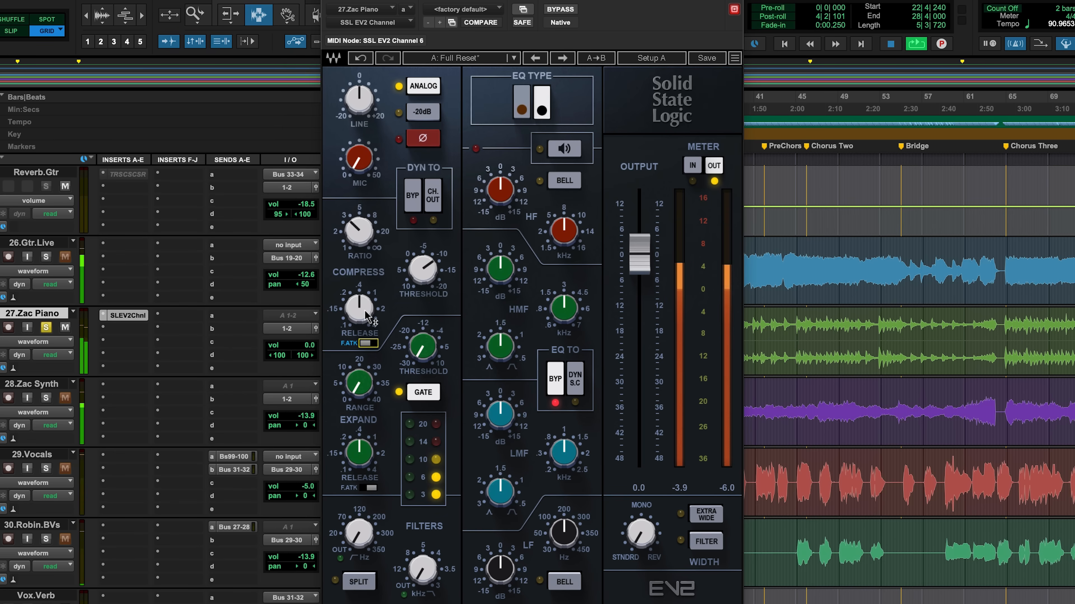
left_click_drag(420, 274, 420, 290)
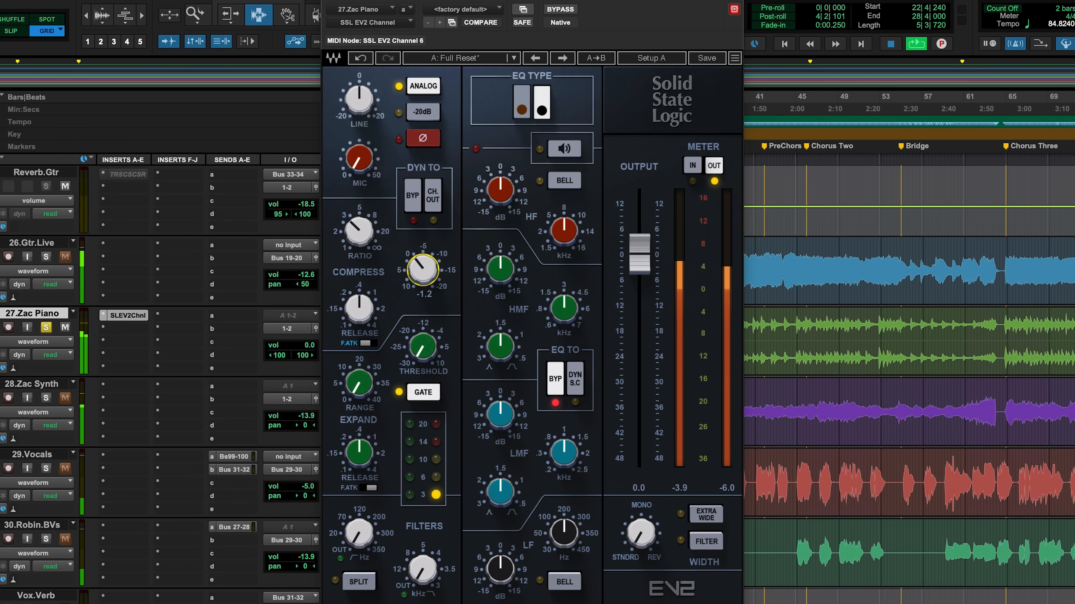
Step: Shorten the piano compressor's release to its minimum and compare the sound with the channel bypassed and active
left_click_drag(359, 308, 359, 322)
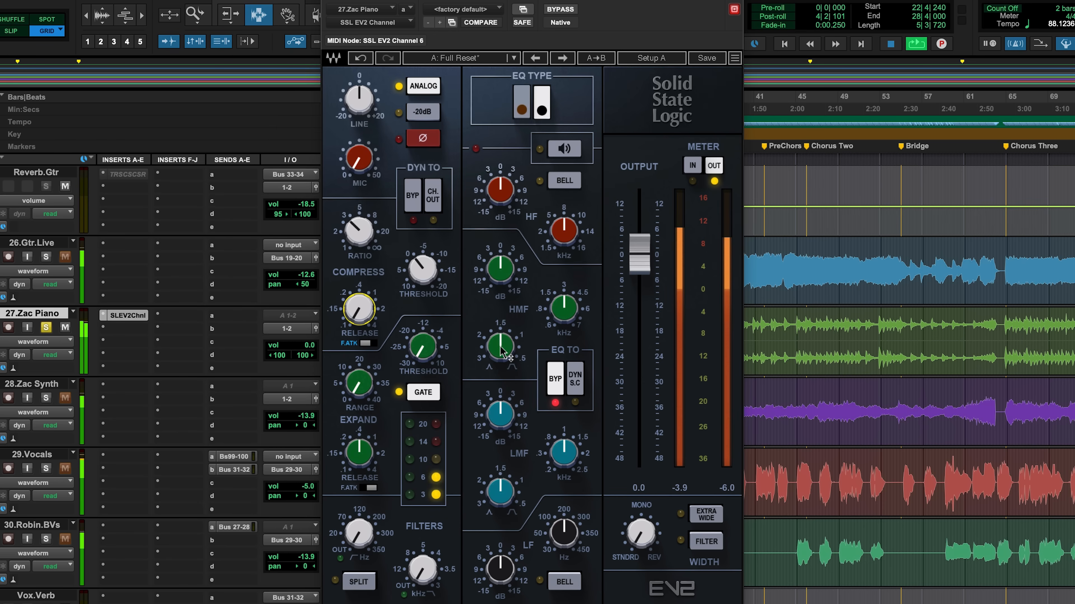
left_click(561, 9)
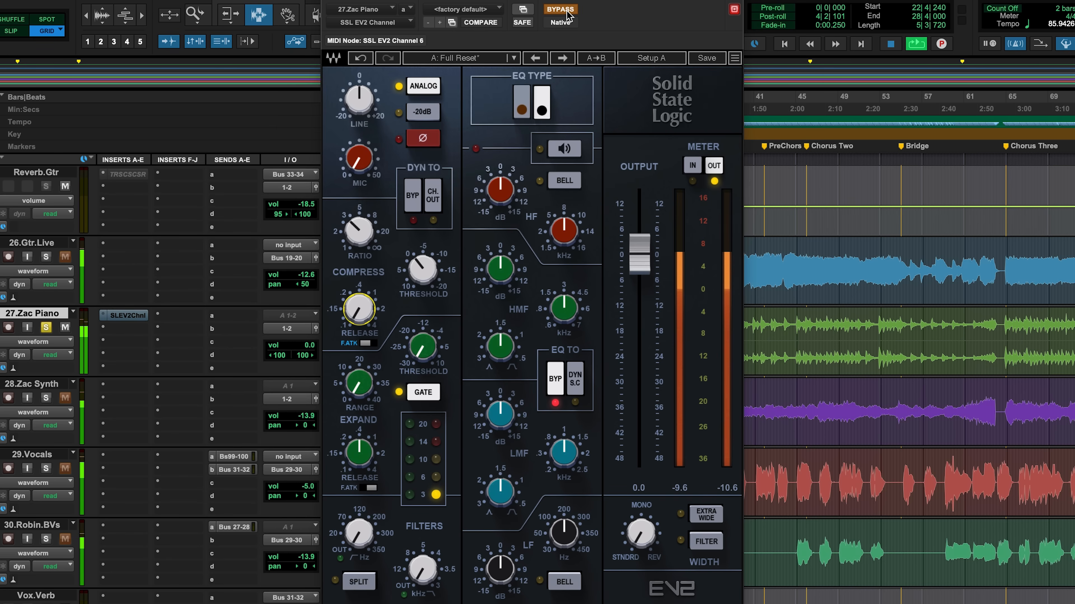
left_click(566, 12)
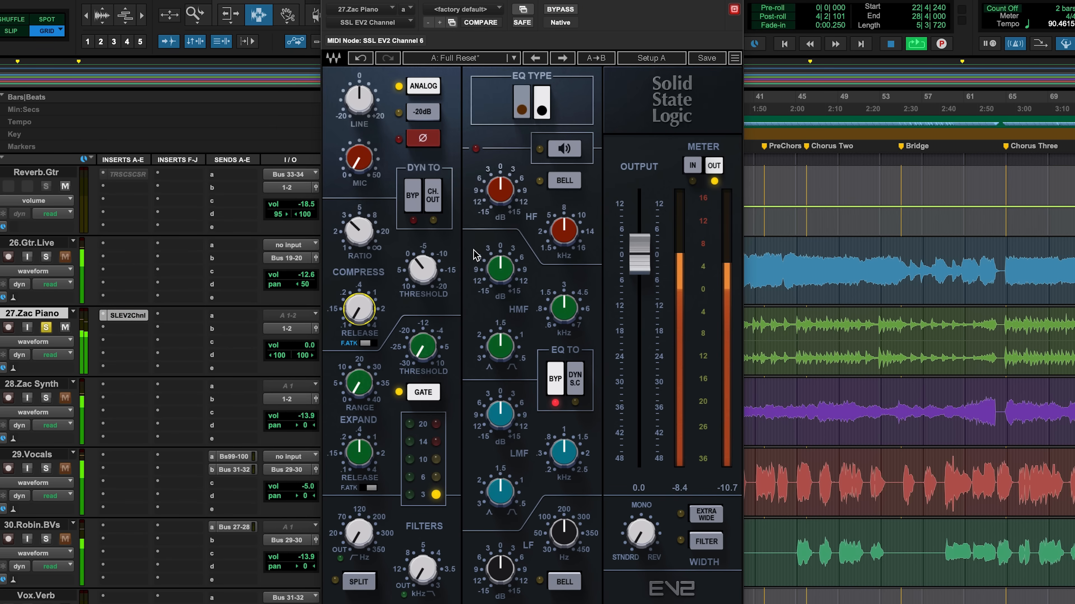
Step: Raise the piano's high-pass filter and boost its low-frequency band to about 5.4 dB at a slightly lowered frequency
left_click_drag(341, 544, 341, 530)
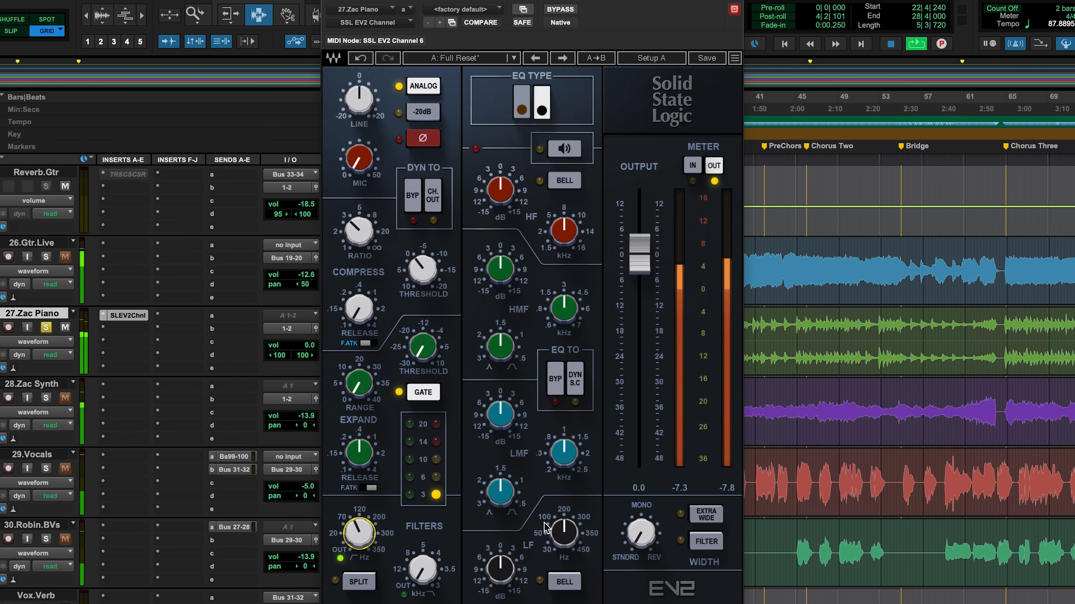
left_click_drag(563, 533, 564, 539)
left_click_drag(500, 569, 500, 559)
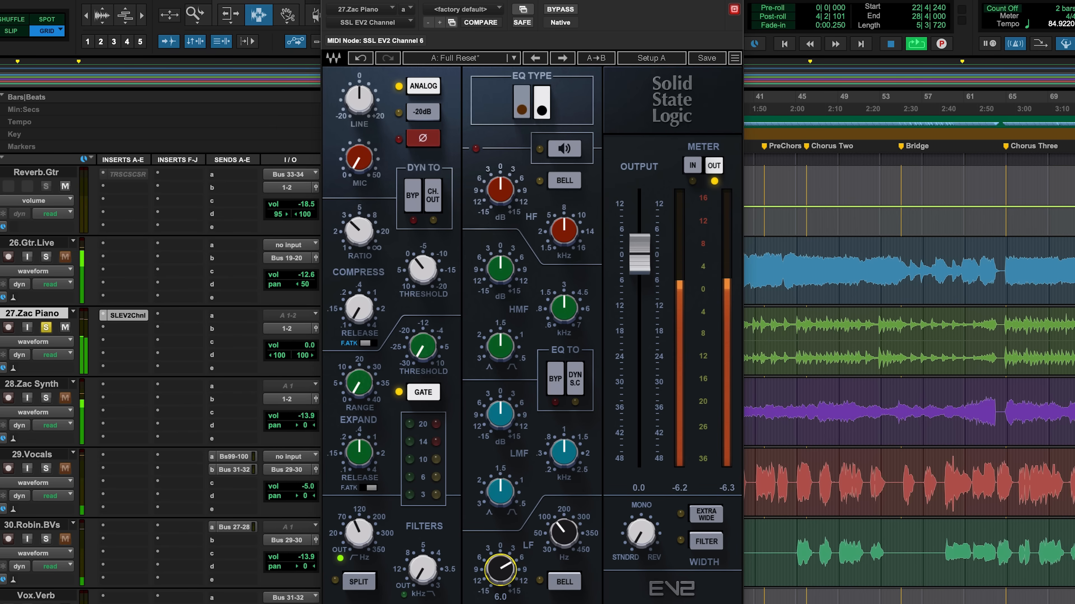
left_click(564, 533)
left_click(500, 570)
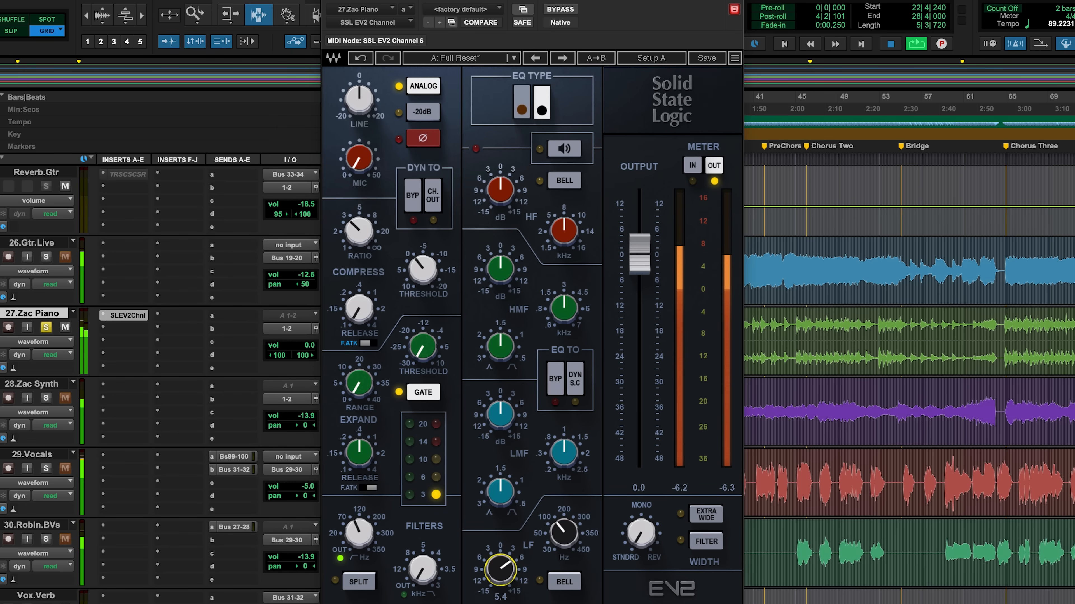
left_click(359, 533)
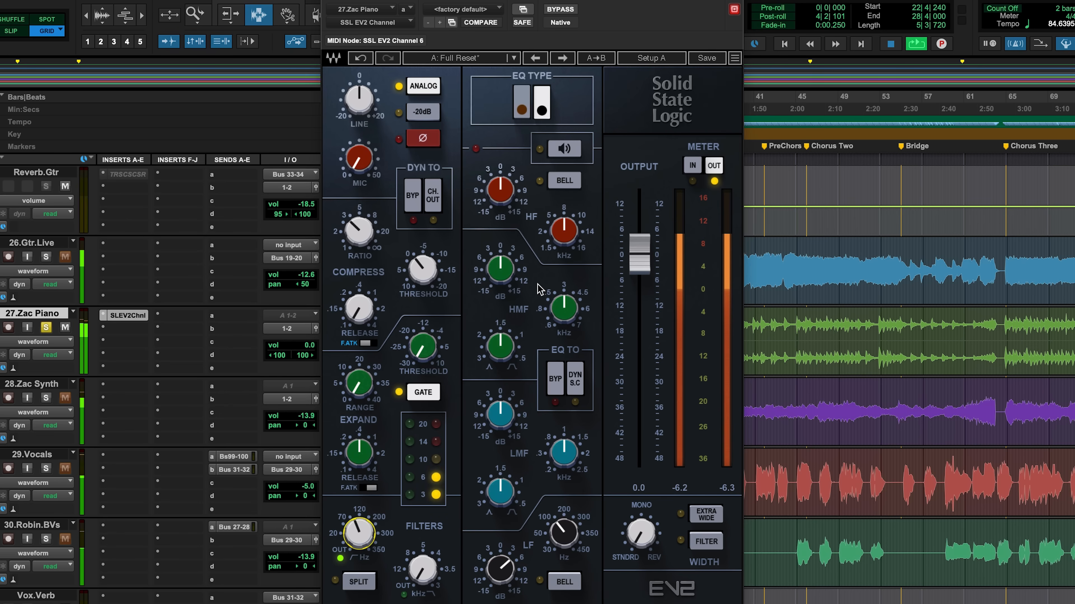
Step: Boost the piano's HF band at a slightly lower frequency and its HMF band with the frequency raised above 3 kHz
left_click_drag(557, 225, 558, 228)
left_click_drag(500, 189, 500, 167)
left_click_drag(563, 308, 564, 301)
left_click_drag(500, 269, 500, 260)
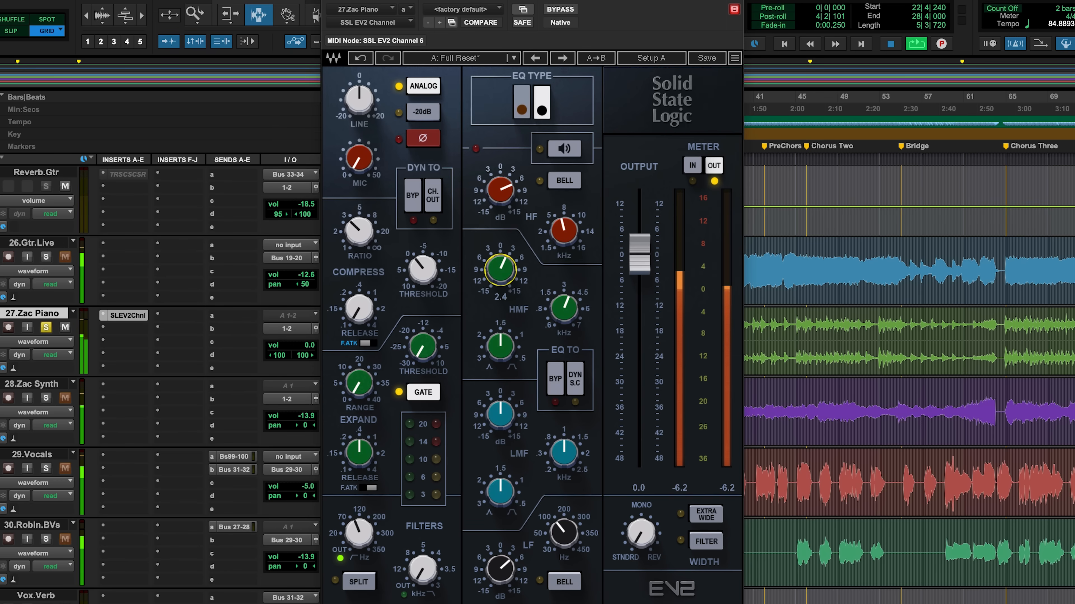
left_click_drag(564, 309, 568, 309)
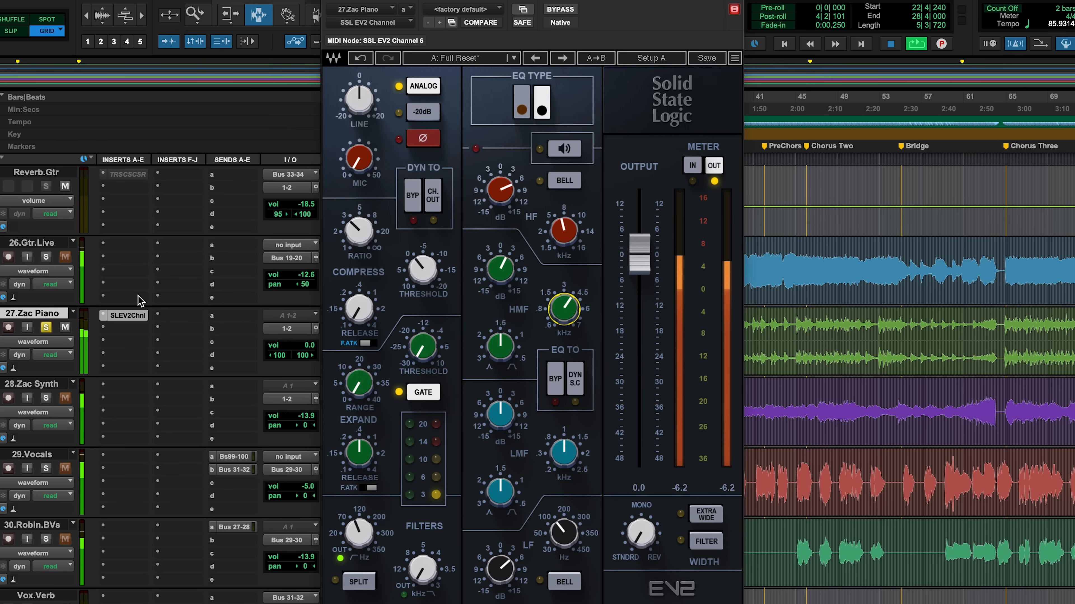
Step: Solo the bass tracks 21.Bass.DI, 22.Bass.Sans, 23.Bass.Mic and 24.Bass.Spkr alongside the piano
scroll(140, 301, "up", 1)
scroll(141, 301, "up", 2)
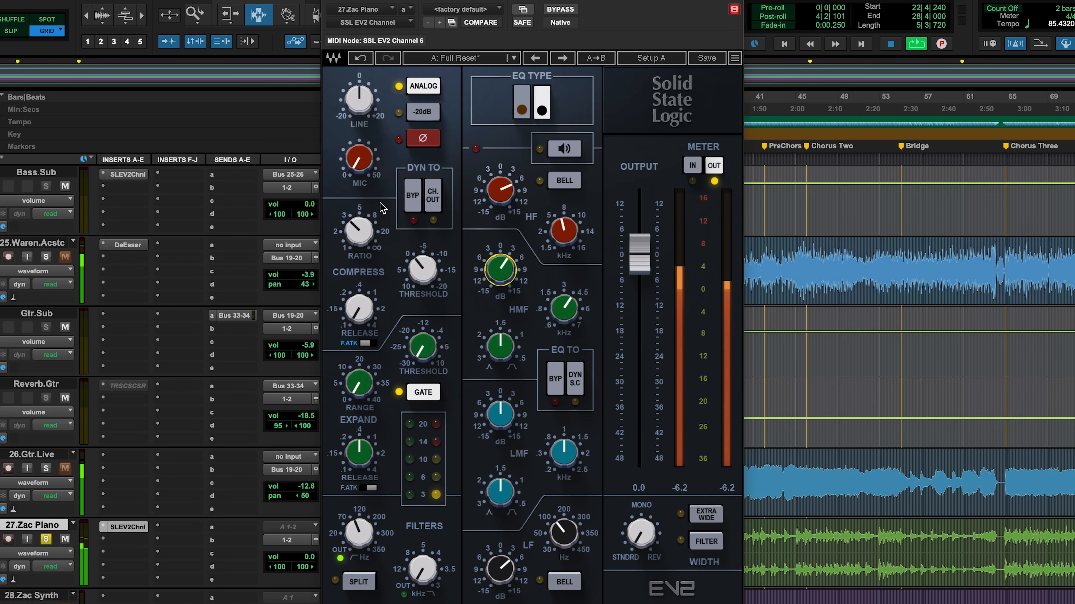
scroll(84, 308, "up", 2)
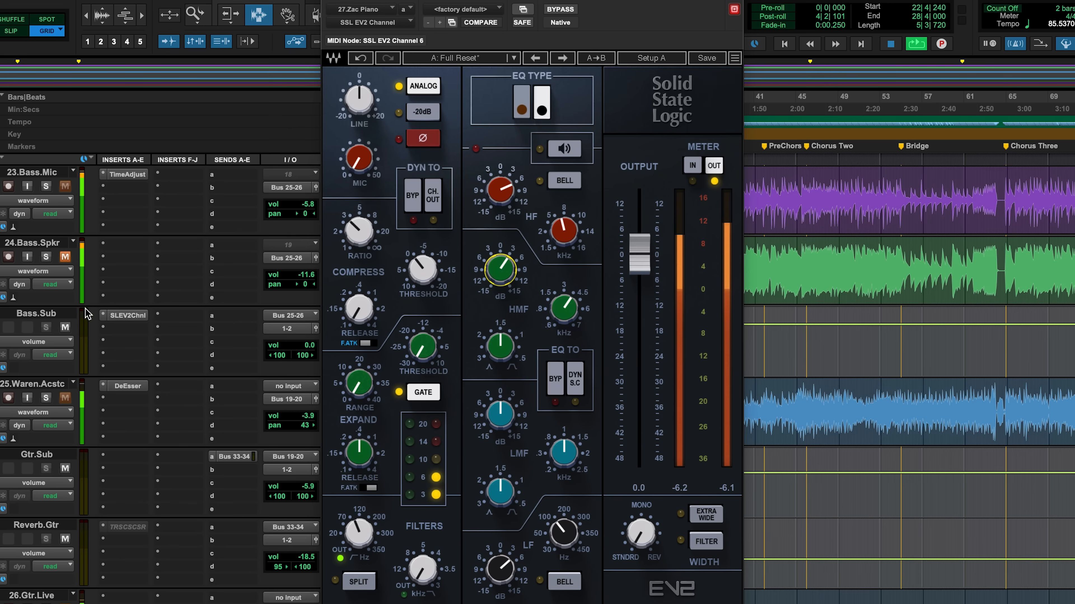
left_click(49, 255)
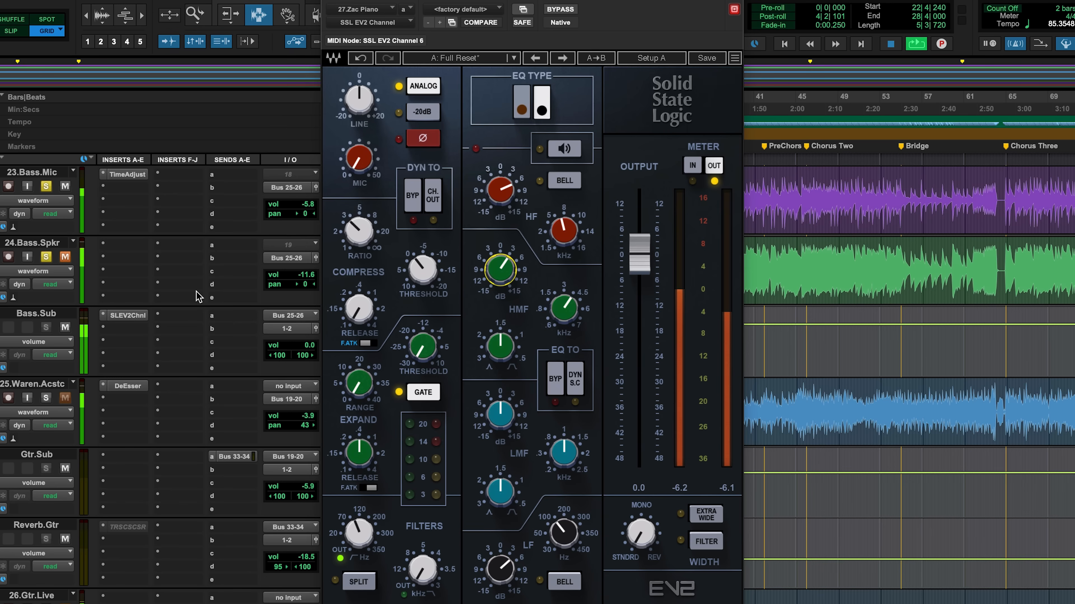
scroll(199, 297, "down", 2)
scroll(199, 296, "down", 3)
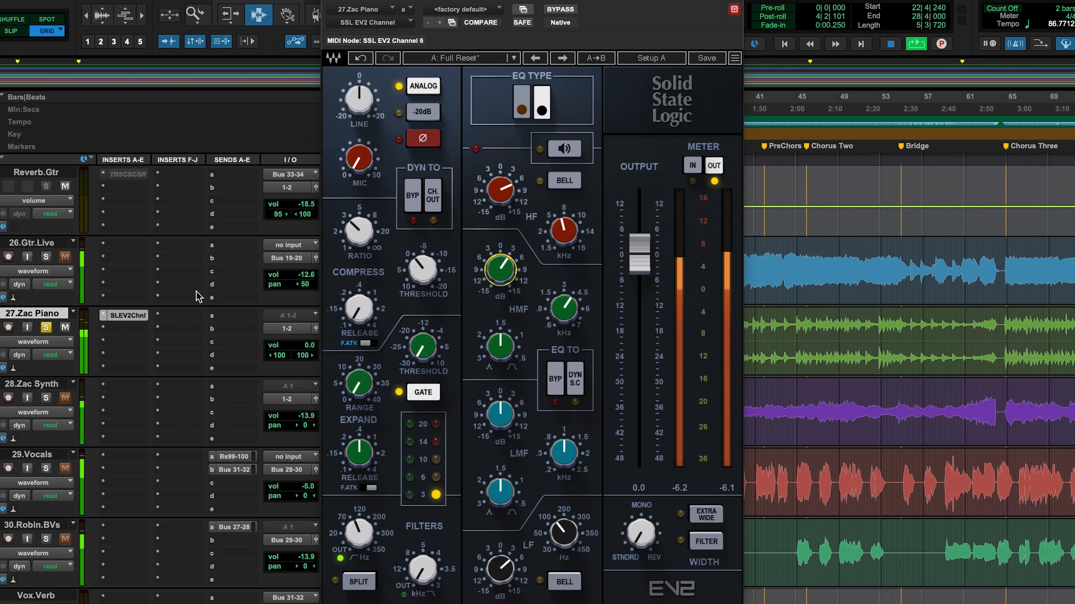
scroll(197, 294, "down", 2)
scroll(186, 292, "up", 5)
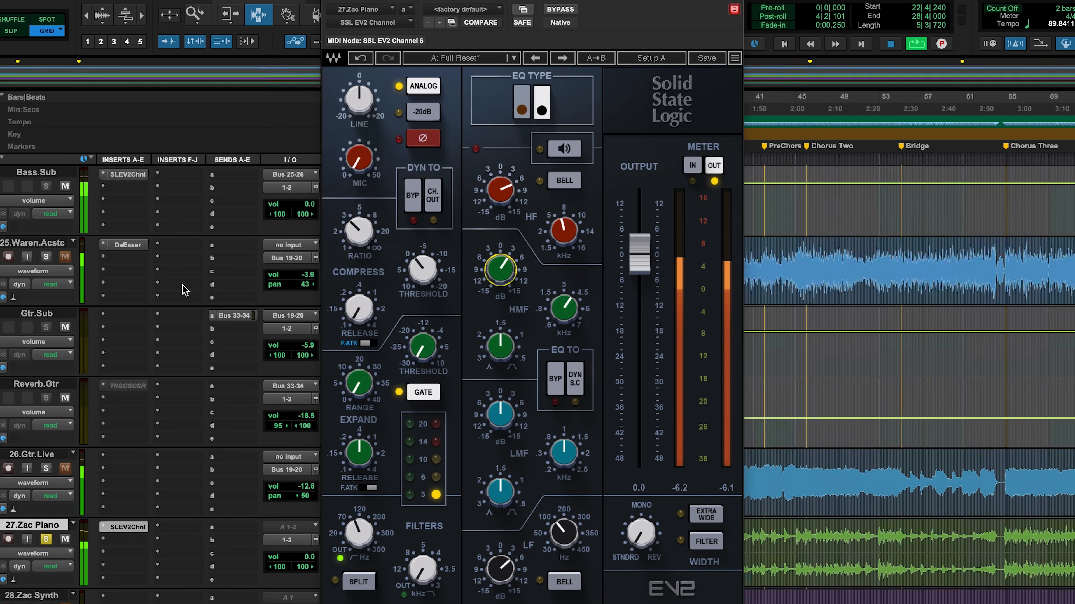
scroll(185, 291, "up", 5)
scroll(185, 290, "up", 2)
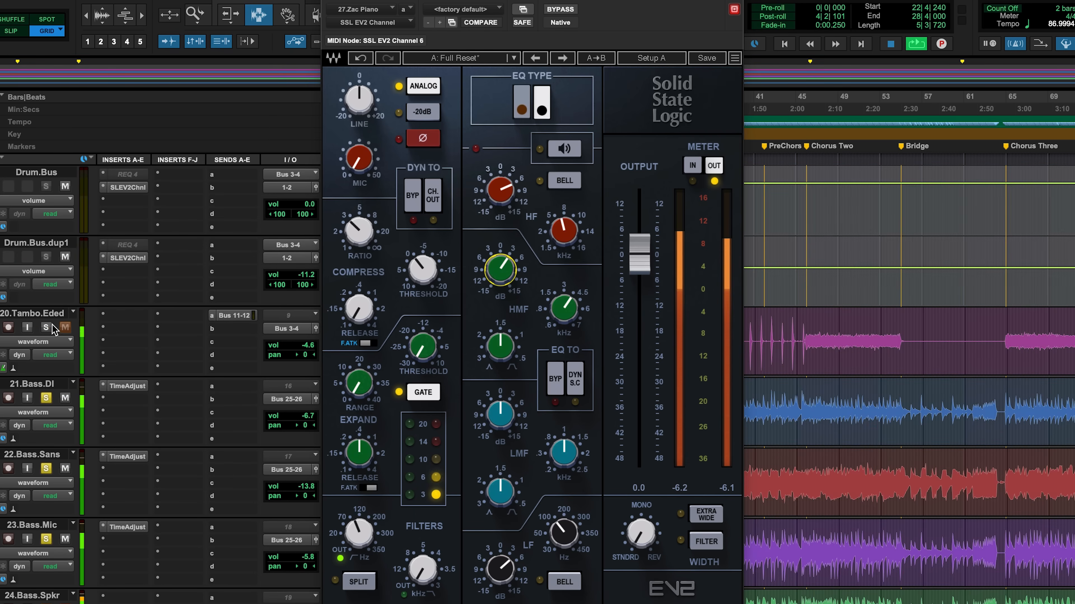
Step: Add the tambourine, room, cymbal, tom, hi-hat, top and bottom snare, and kick tracks to the solo group
scroll(154, 331, "up", 4)
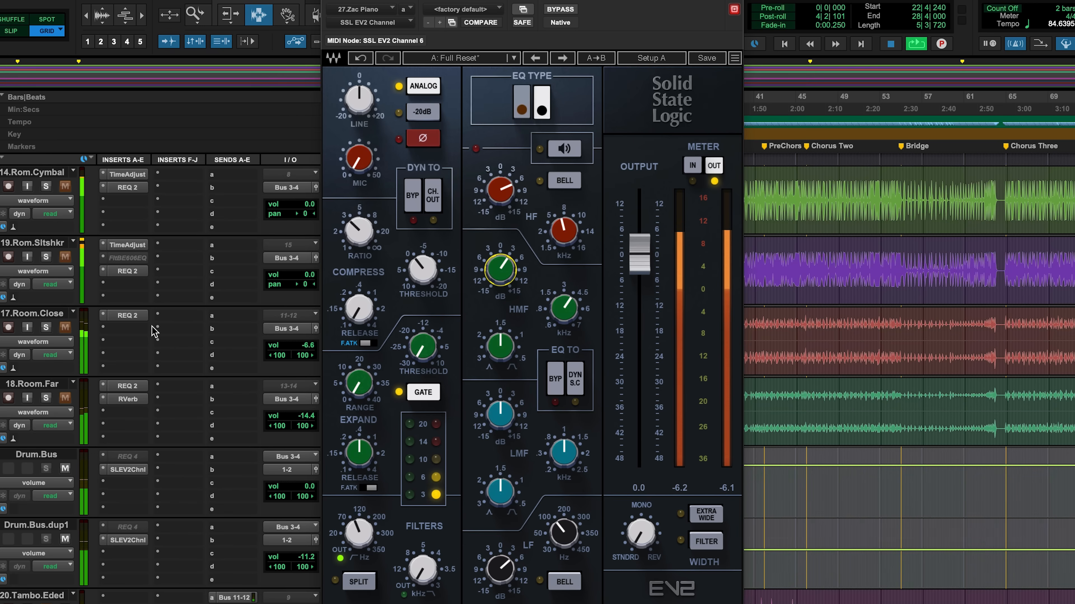
left_click(46, 257)
scroll(148, 302, "up", 1)
scroll(148, 303, "up", 9)
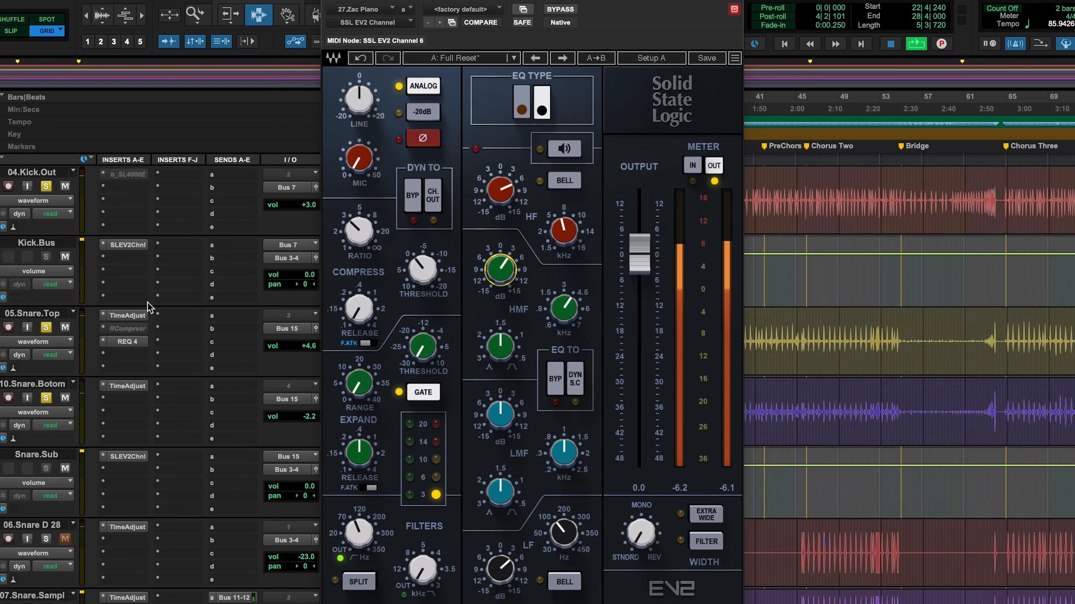
left_click(49, 255)
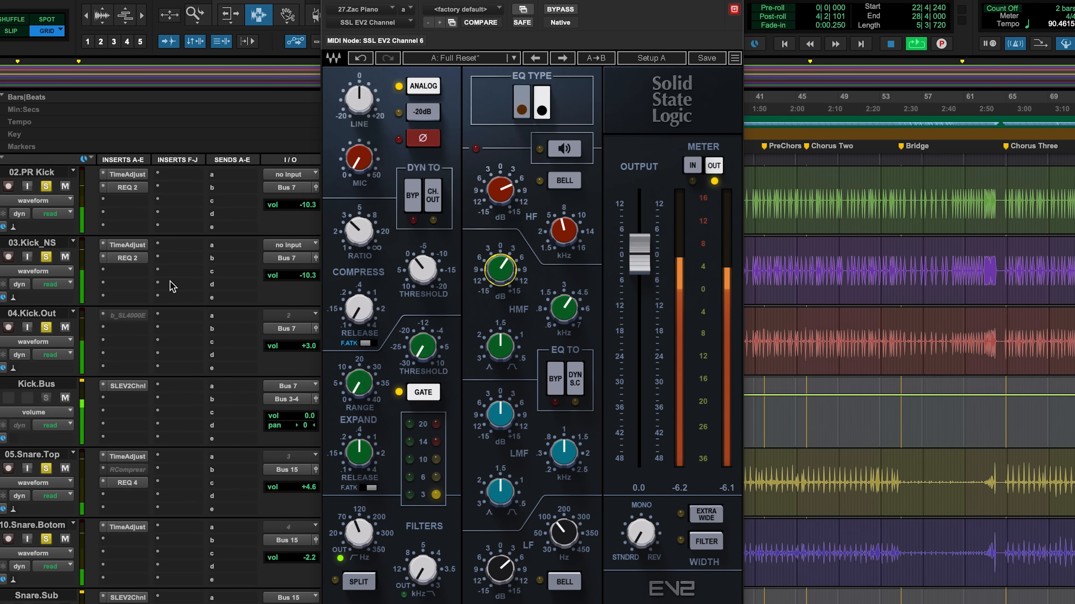
scroll(171, 287, "up", 1)
Step: Solo the 06.Snare D 28, 07.Snare.Sample and 08.Snare.Thwack.Sample tracks with the rest of the drums
scroll(172, 286, "down", 5)
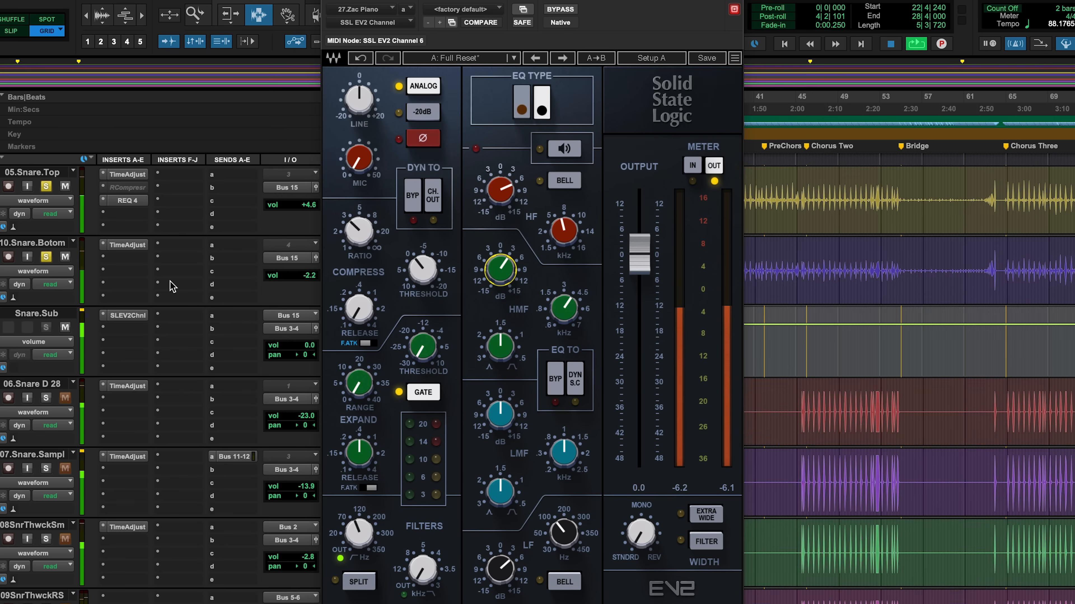
left_click(48, 398)
left_click(46, 468)
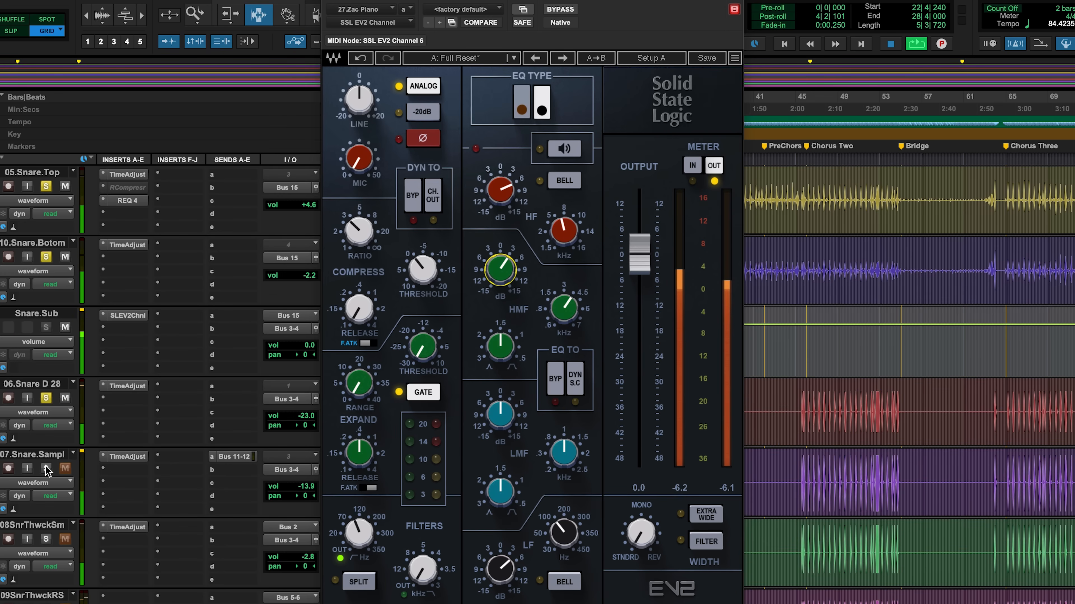
left_click(47, 539)
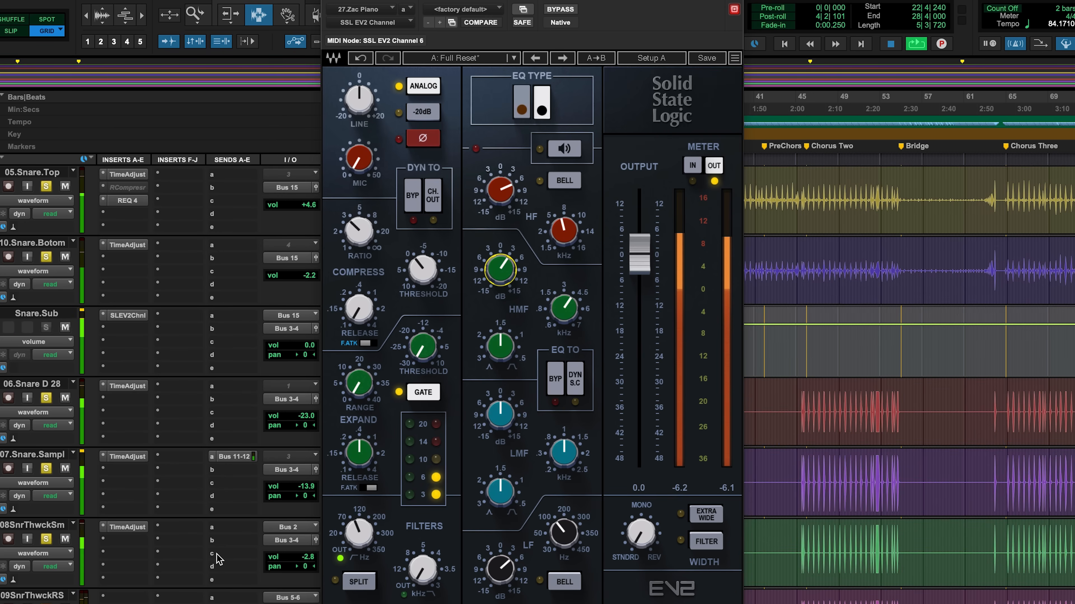
Step: Lower the Bass.Sub channel strip's output to 0.0 dB and close its plug-in window
scroll(219, 559, "down", 1)
scroll(219, 559, "down", 9)
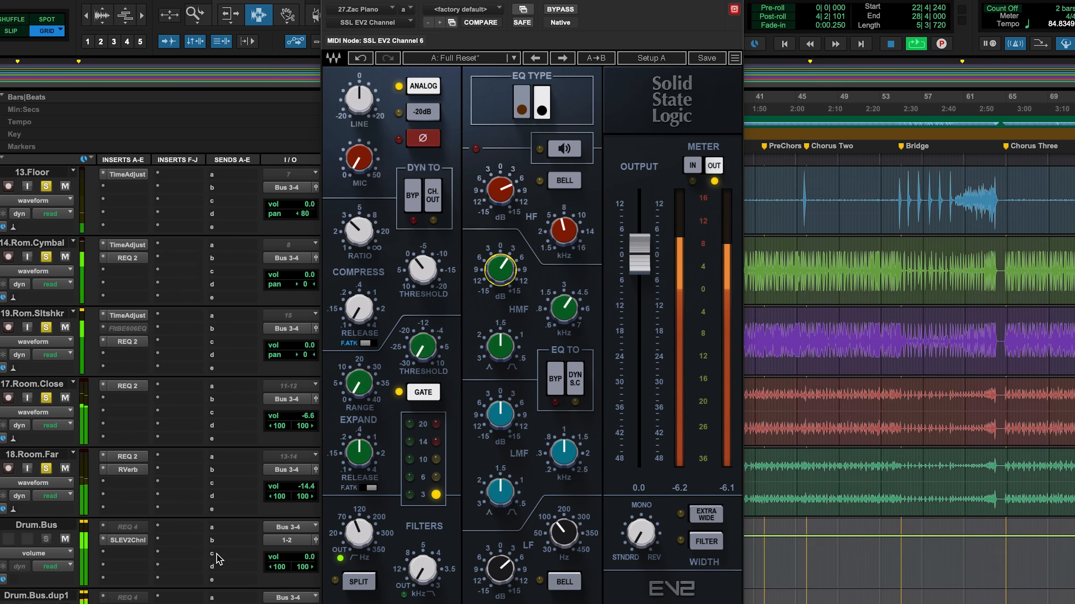
scroll(220, 560, "down", 2)
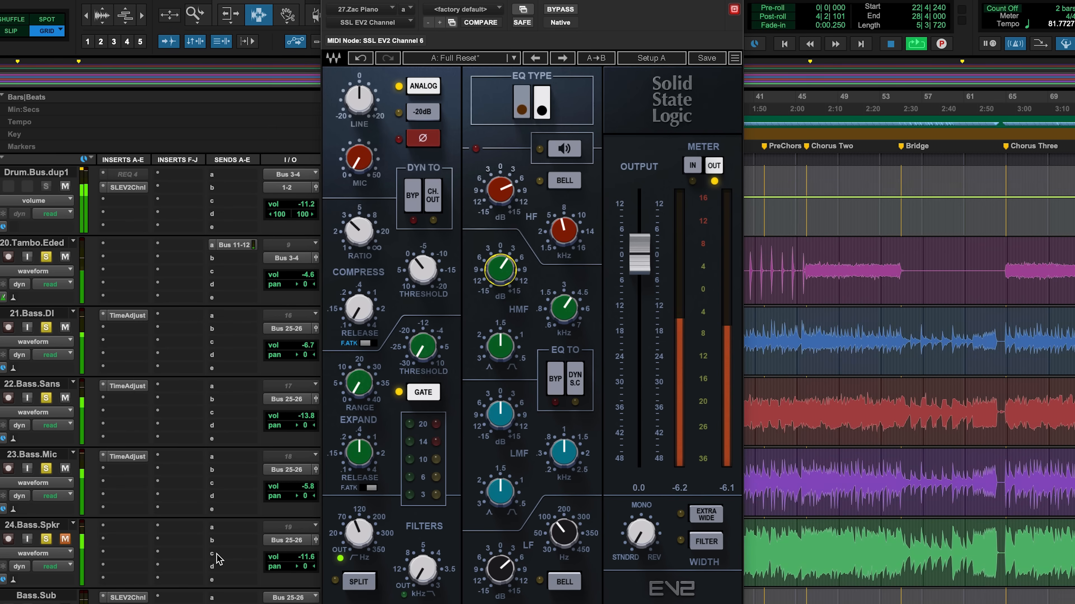
left_click(127, 598)
left_click_drag(641, 250, 641, 263)
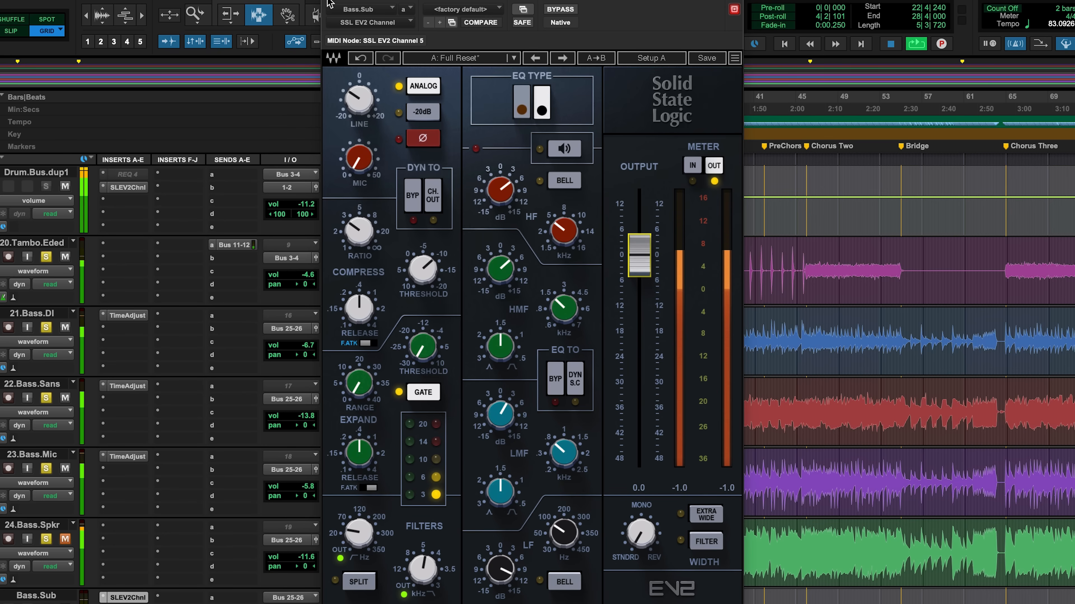
left_click(734, 8)
Step: Solo the acoustic guitar track and insert an SSL EV2 channel after its DeEsser, playing it with the drums, bass and piano
scroll(494, 323, "up", 5)
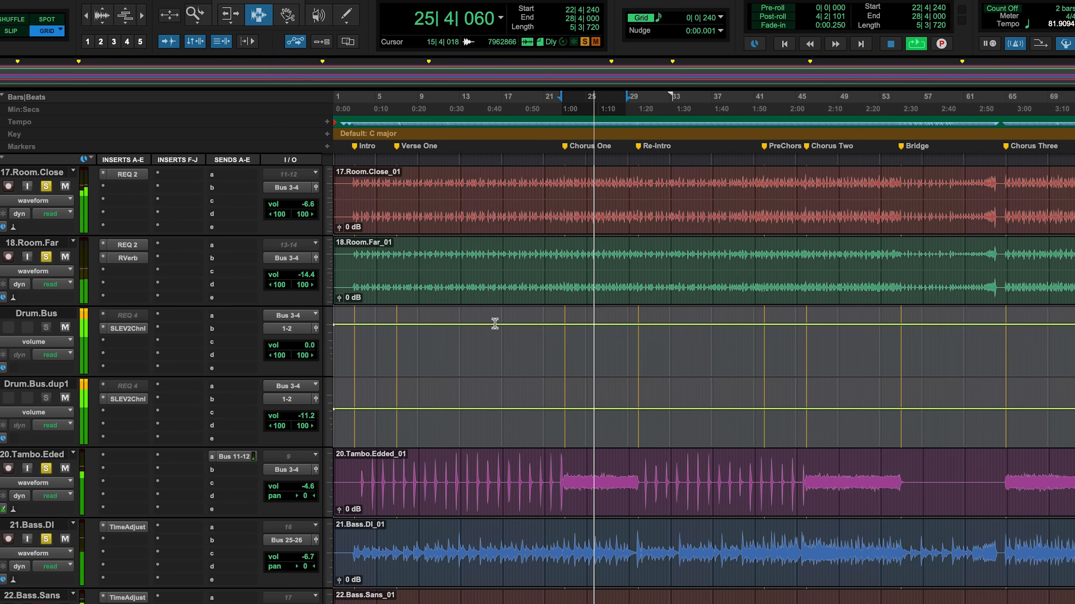
scroll(495, 323, "up", 5)
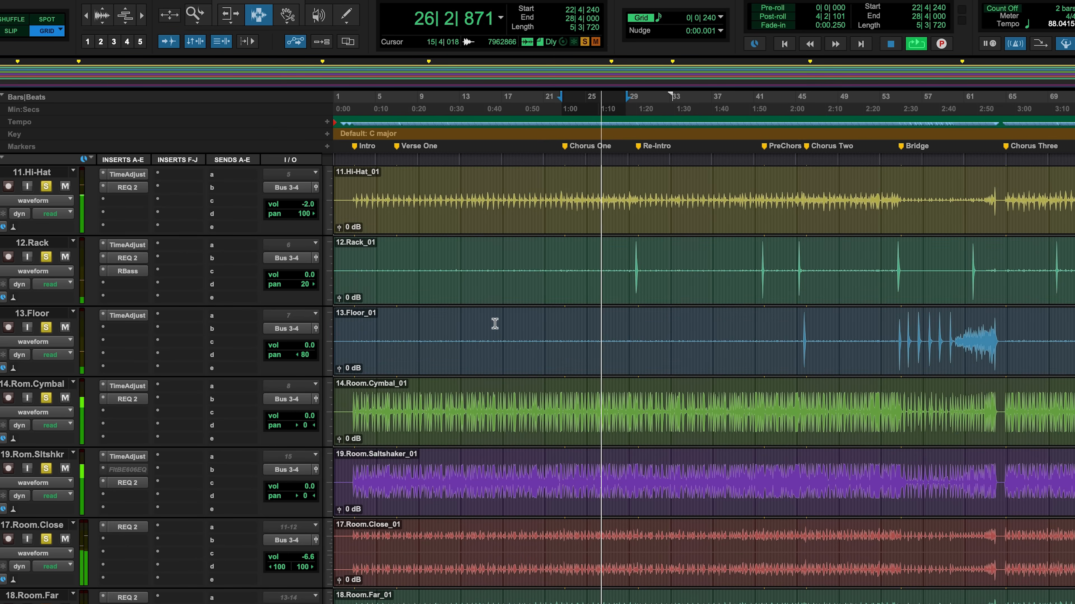
scroll(494, 324, "up", 1)
scroll(495, 324, "up", 6)
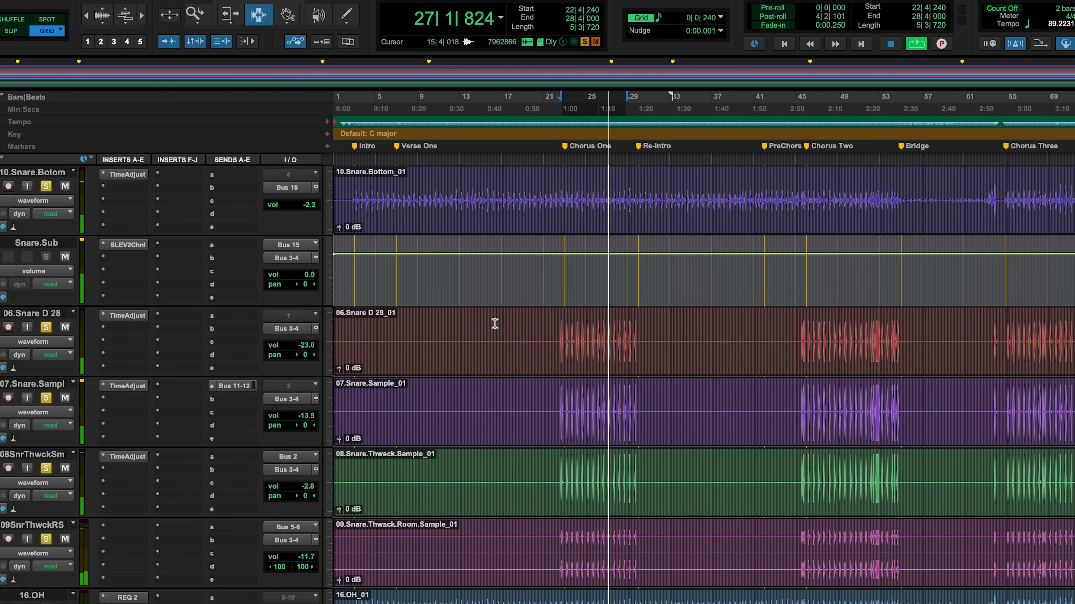
scroll(494, 323, "up", 1)
scroll(494, 324, "up", 6)
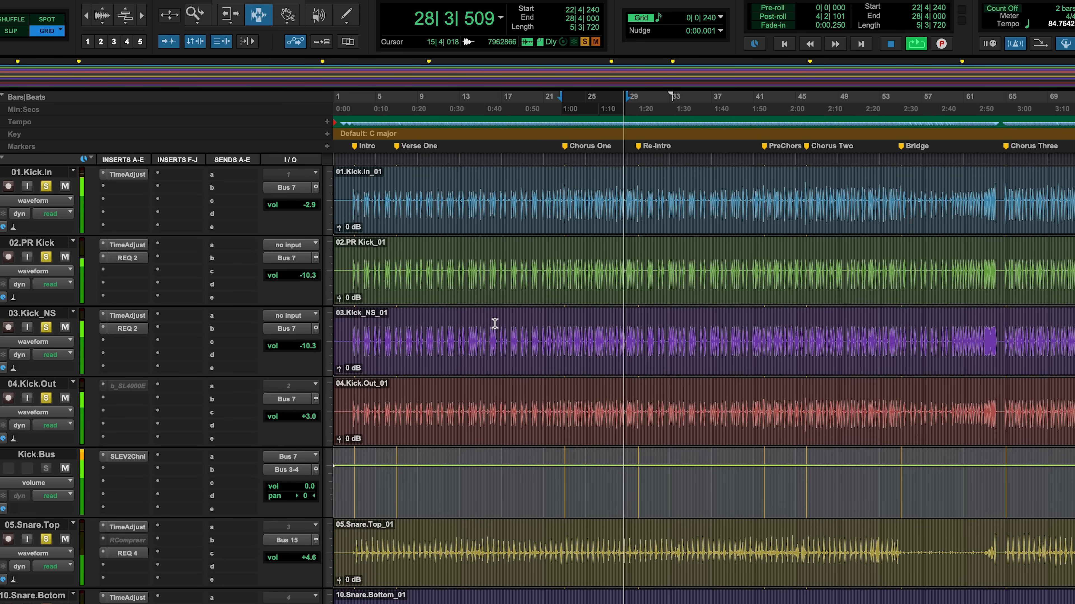
scroll(494, 323, "down", 4)
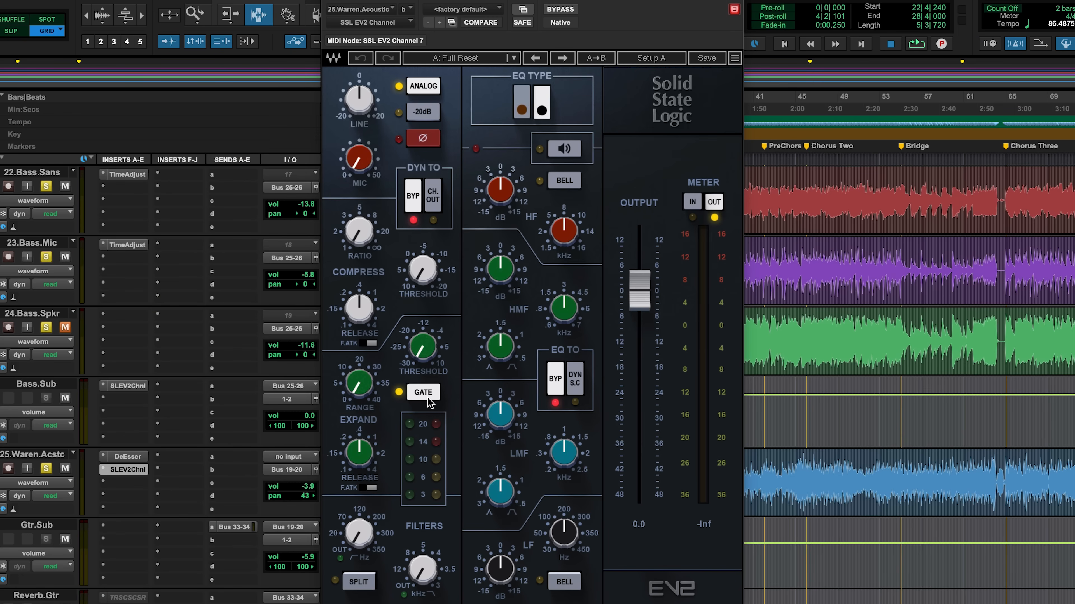
key("space")
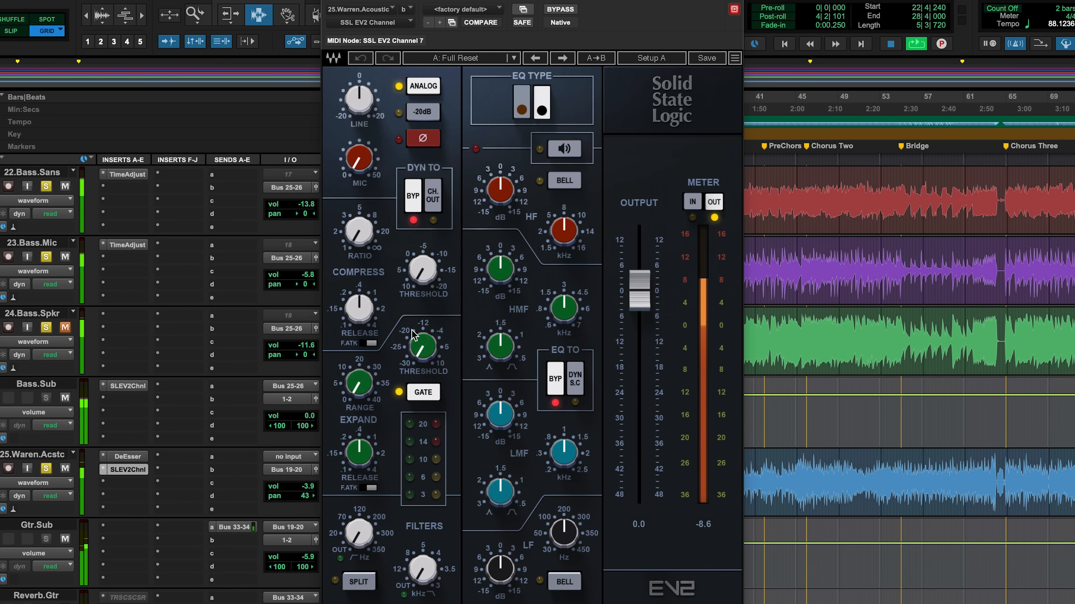
Step: Compress the acoustic guitar with a ratio between 2 and 3, trying fast attack, and set its track volume to +3.0 and pan to 73
left_click_drag(423, 270, 374, 276)
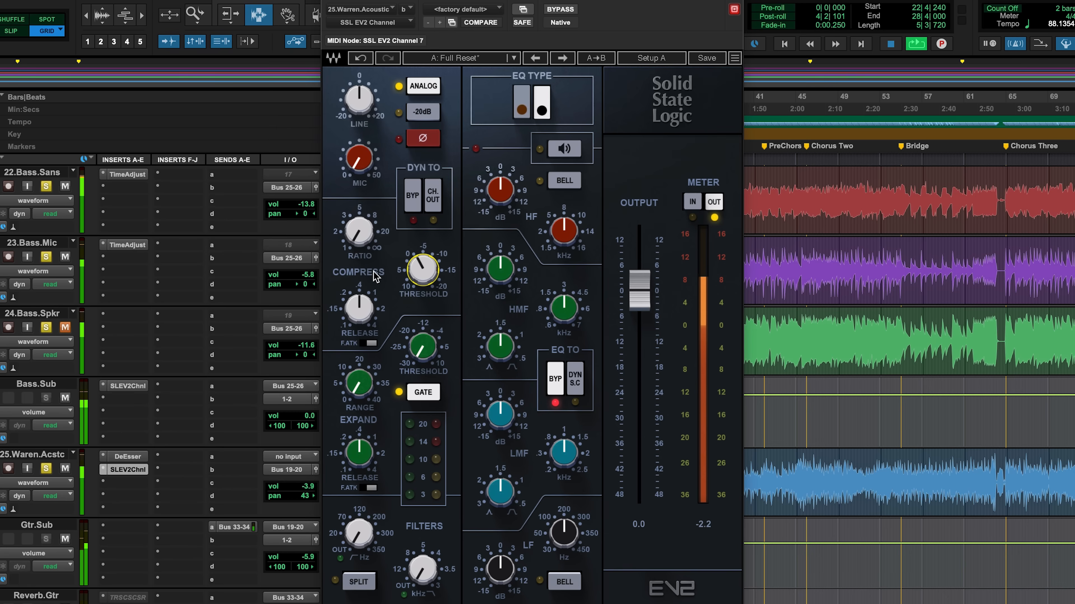
left_click_drag(361, 211, 361, 233)
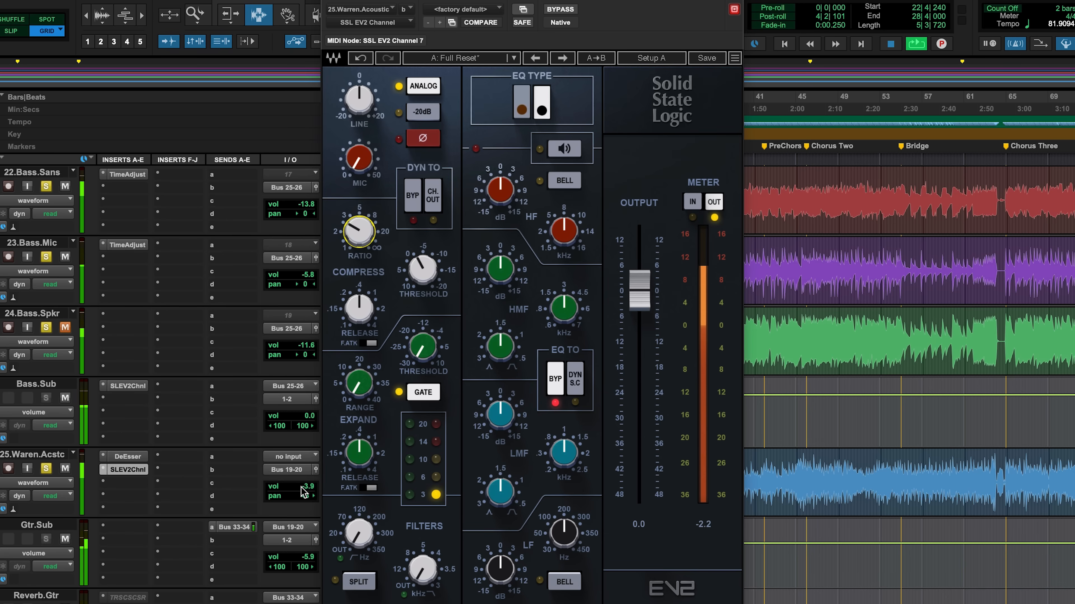
left_click_drag(297, 486, 276, 500)
left_click(368, 343)
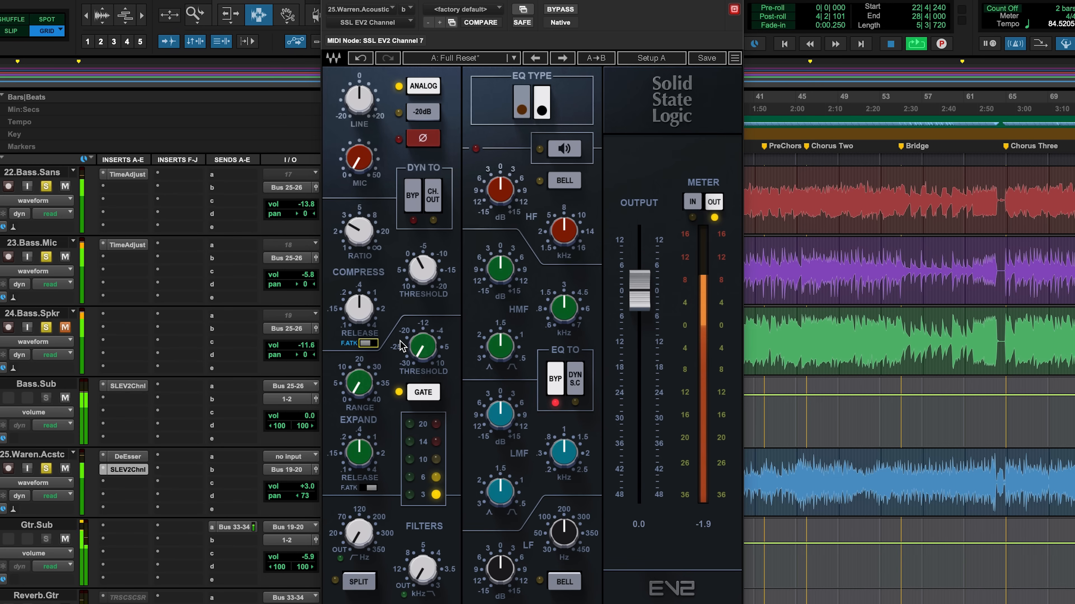
Step: Send the acoustic guitar's dynamics to the channel output and boost its HF band
left_click(436, 201)
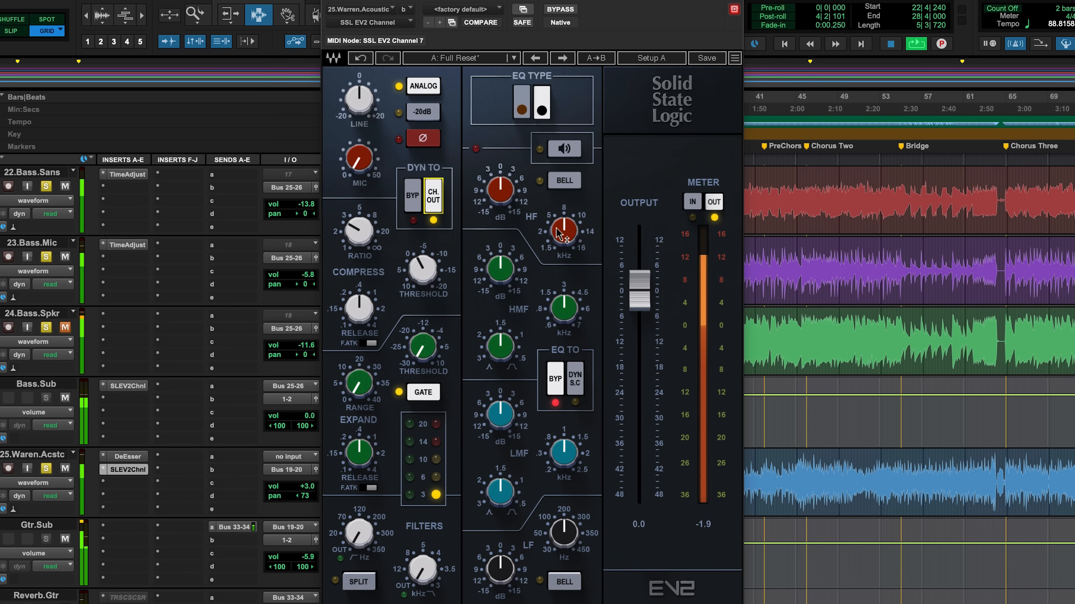
left_click_drag(507, 196, 507, 177)
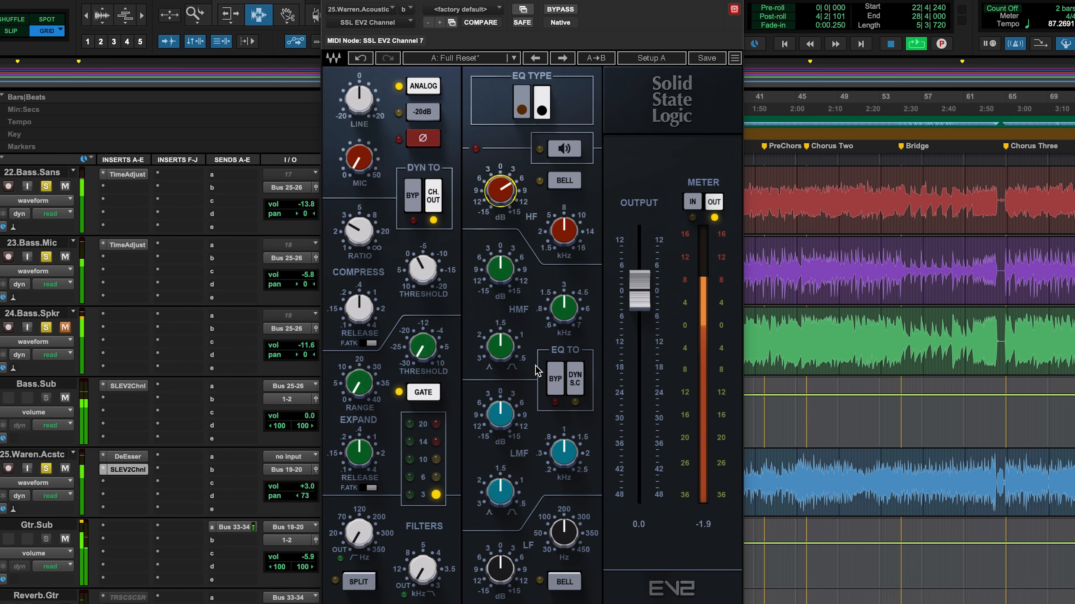
Step: Boost the acoustic guitar's HMF band at about 4.8 kHz and high-pass the guitar at about 120 Hz
left_click_drag(564, 308, 564, 297)
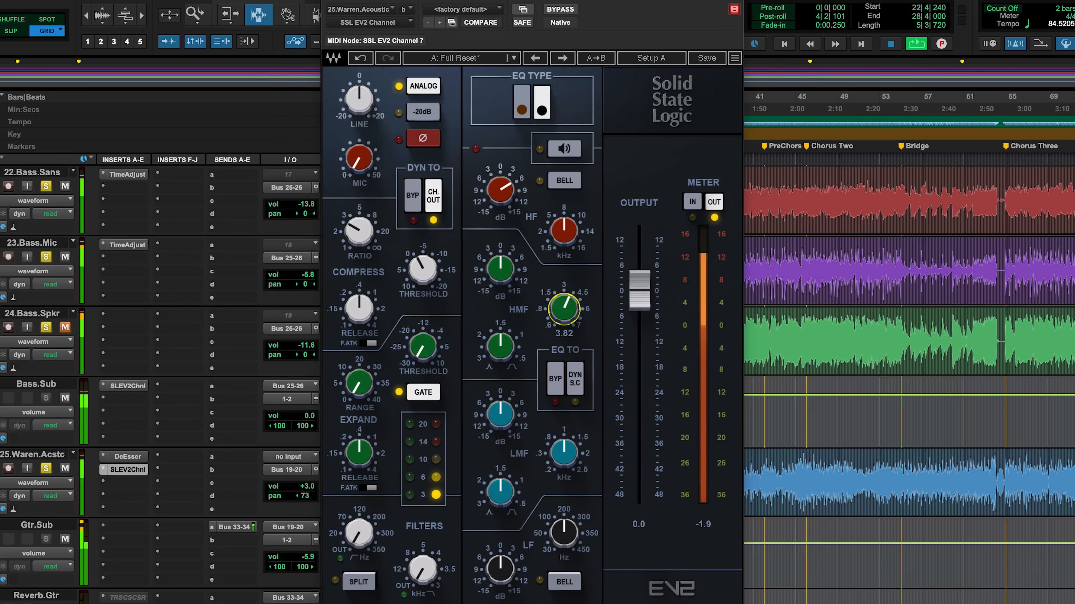
left_click_drag(500, 268, 500, 264)
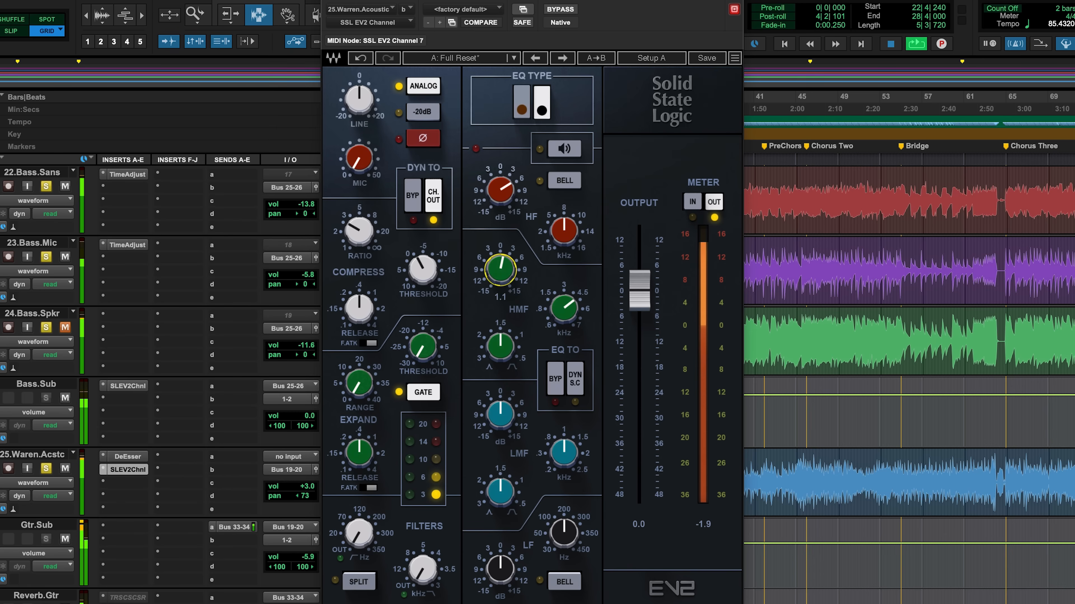
left_click_drag(562, 315, 562, 313)
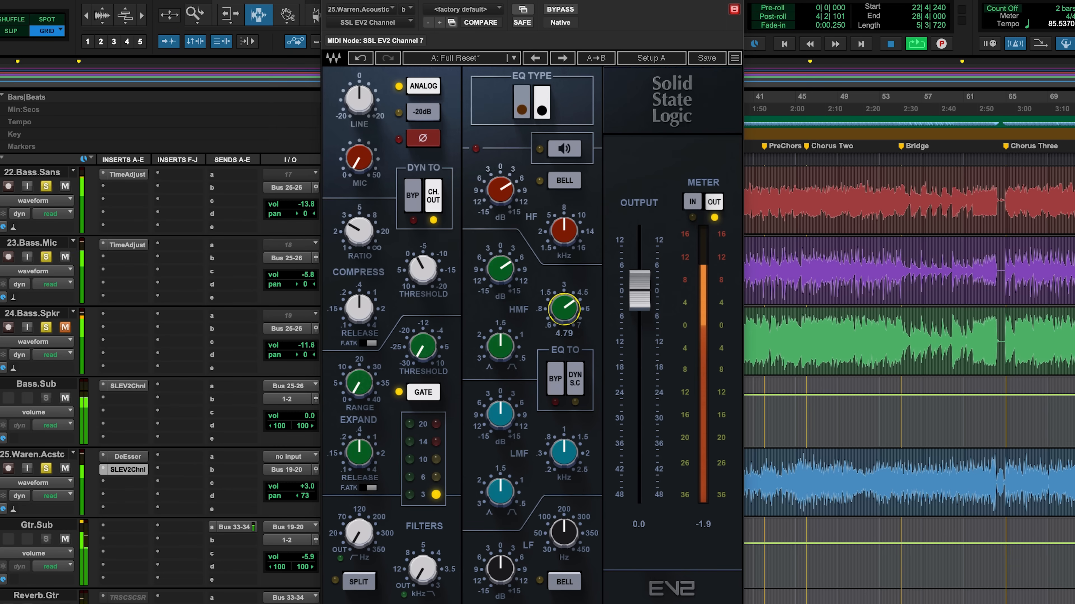
left_click(503, 272)
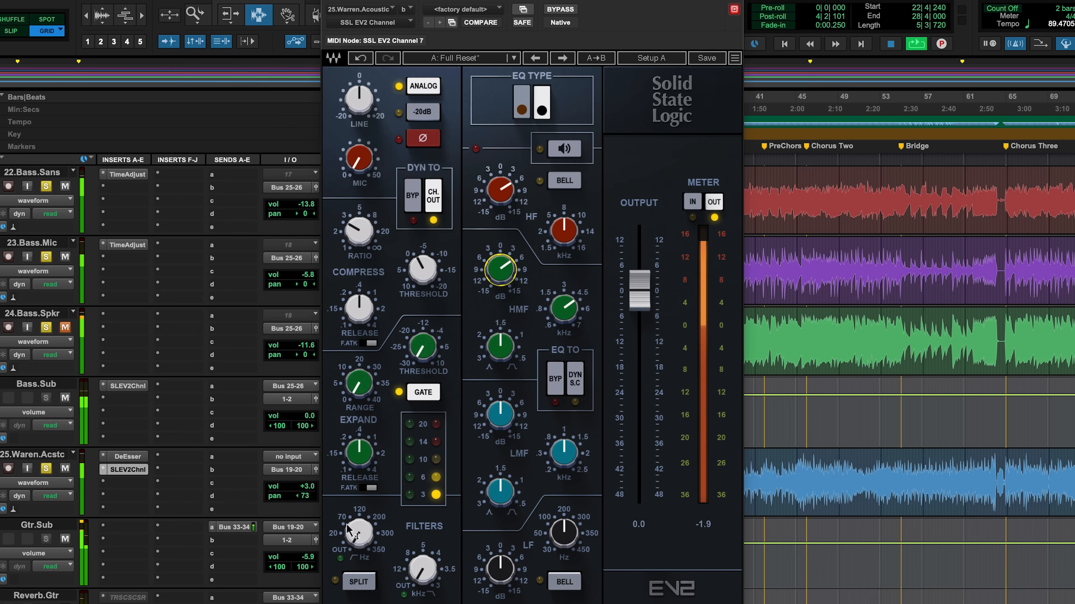
left_click_drag(353, 536, 354, 515)
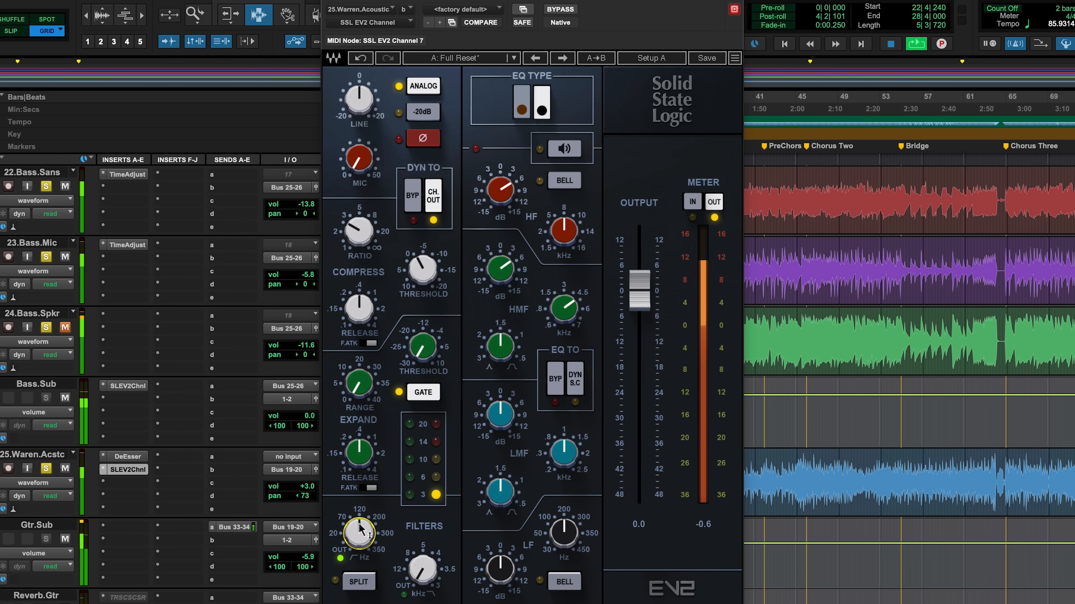
mouse_move(359, 529)
key("space")
Step: Insert Abbey Road Plates on the Reverb.Gtr track and send the piano track to it through Bus 33-34
left_click(127, 554)
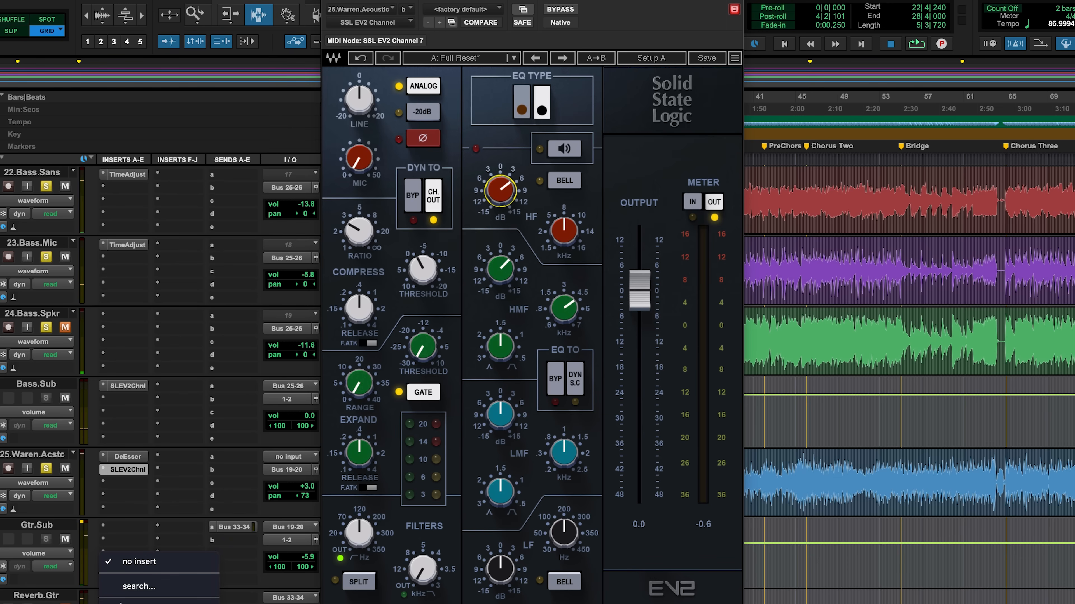
mouse_move(289, 599)
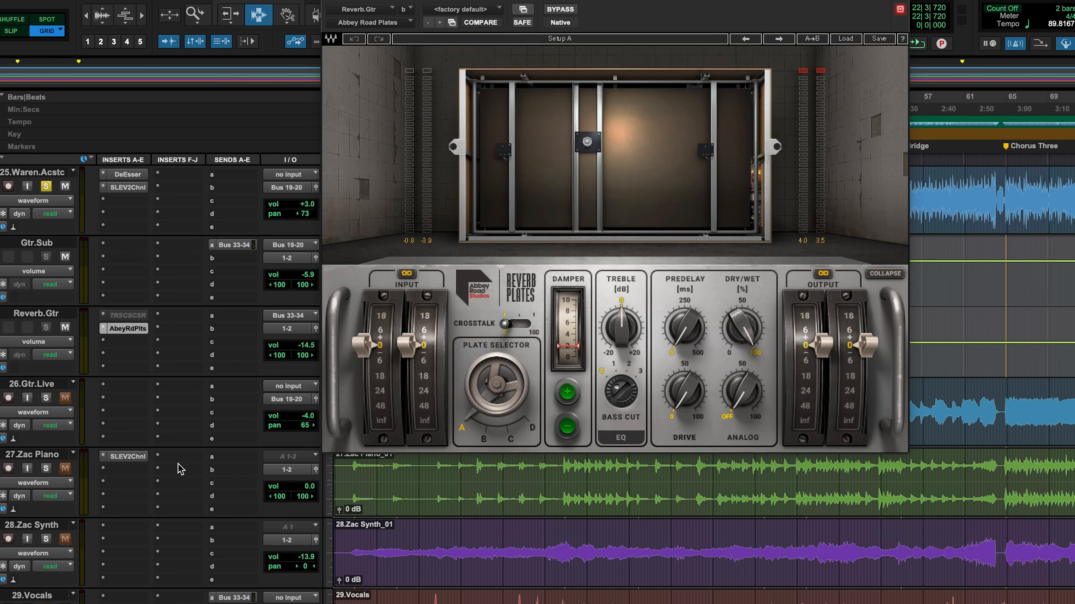
left_click(217, 459)
mouse_move(254, 469)
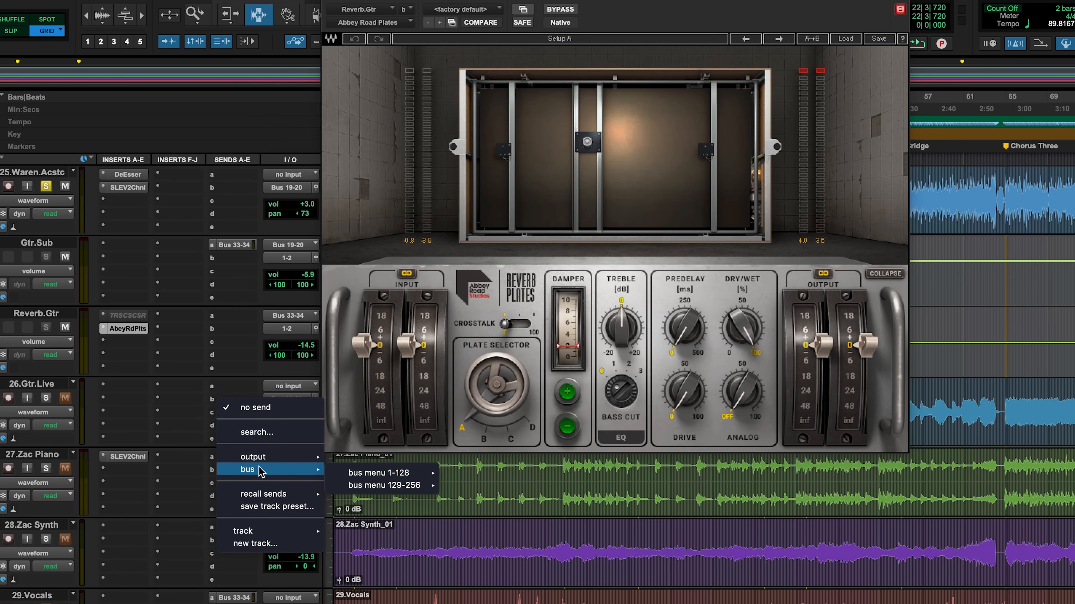
mouse_move(393, 472)
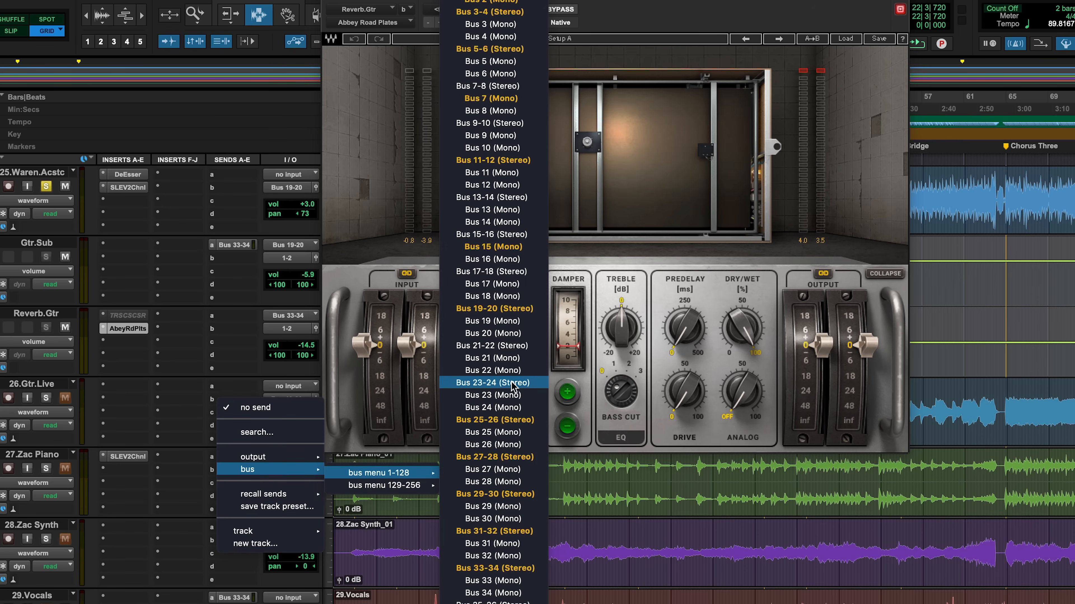
left_click(496, 568)
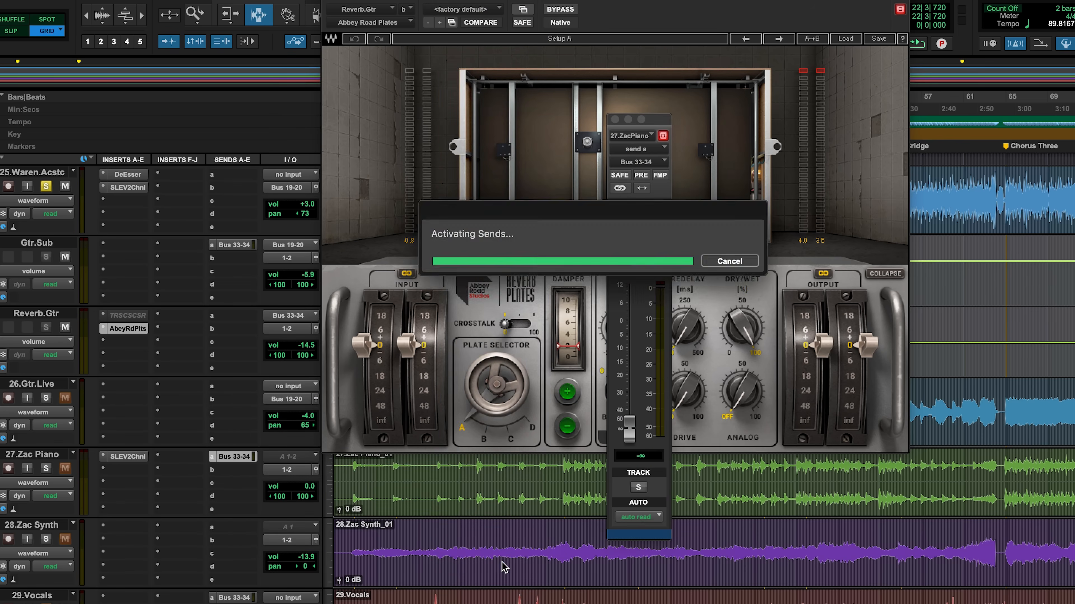
Step: Play the song, solo the piano and set its Bus 33-34 send level to -14.2 dB
key("space")
left_click_drag(641, 427, 641, 364)
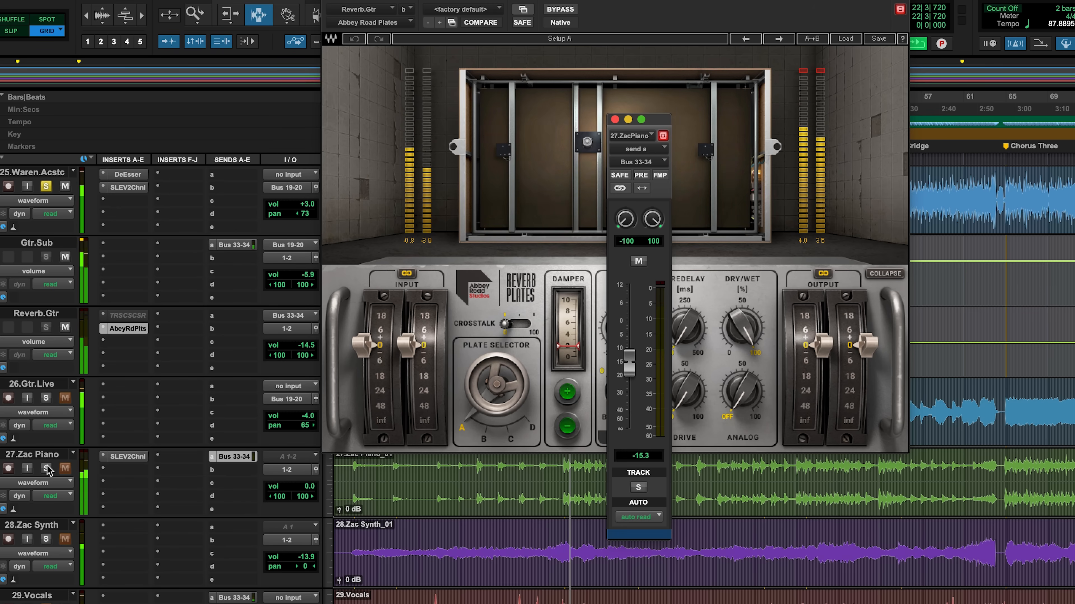
left_click(638, 488)
left_click_drag(628, 364, 628, 354)
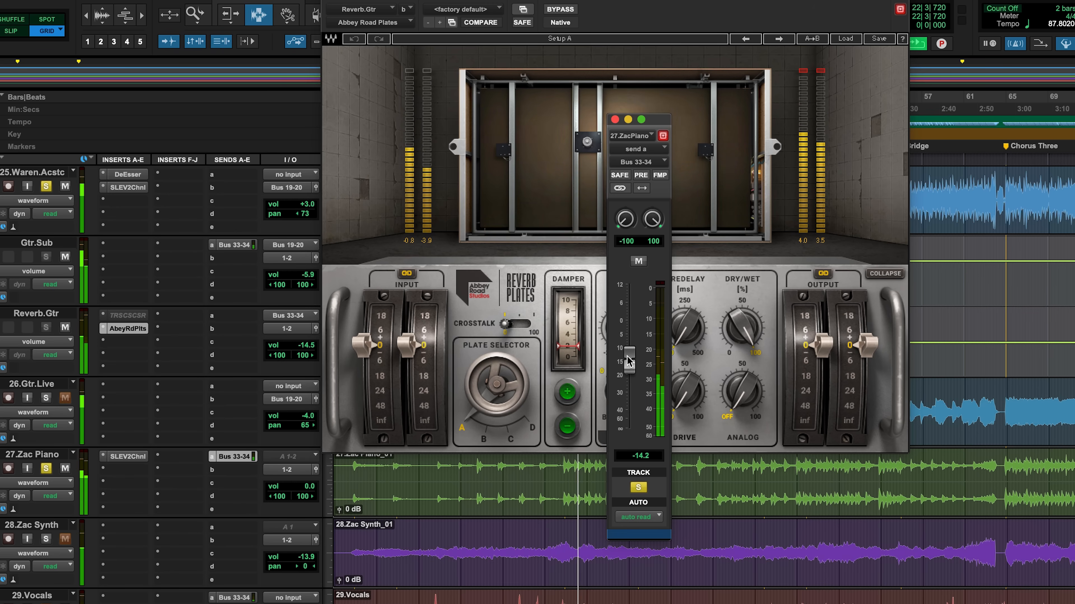
Step: Insert an SSL EV2 channel on the 29.Vocals track and play the vocal from around bar 22
left_click(555, 596)
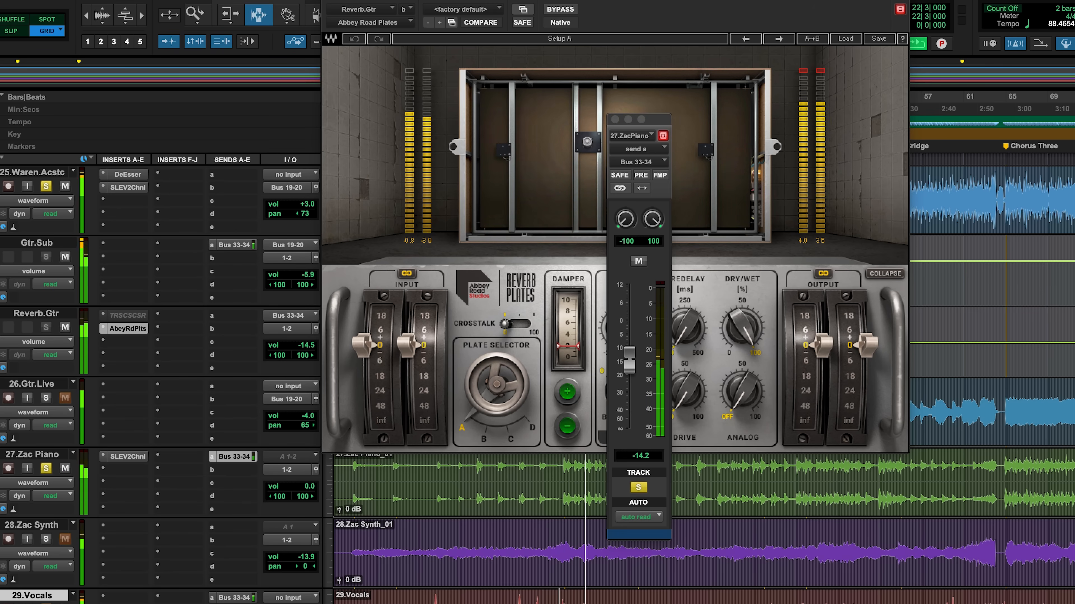
key("space")
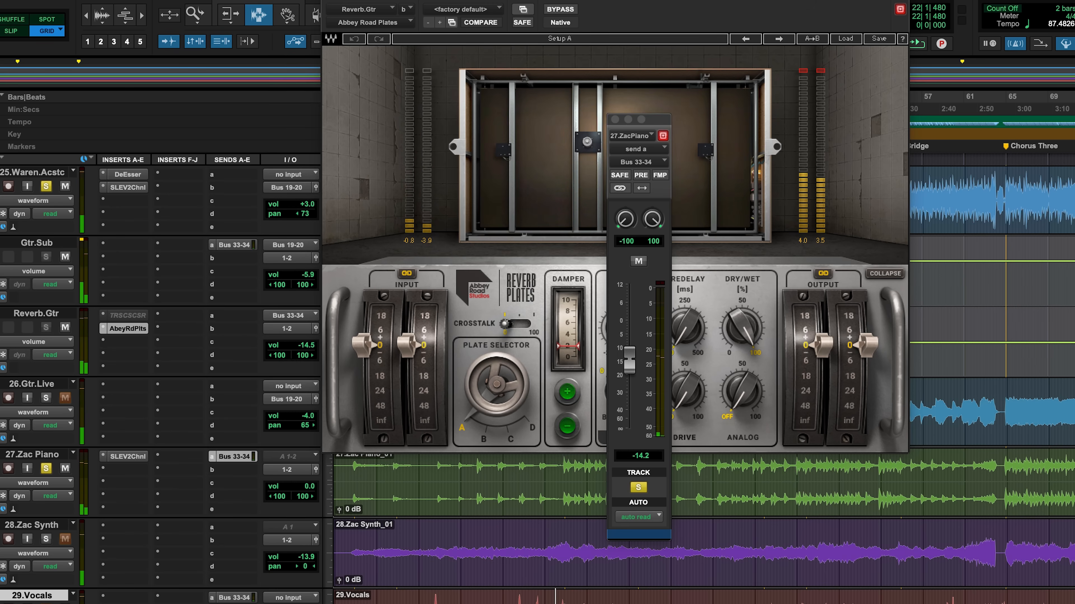
left_click(125, 597)
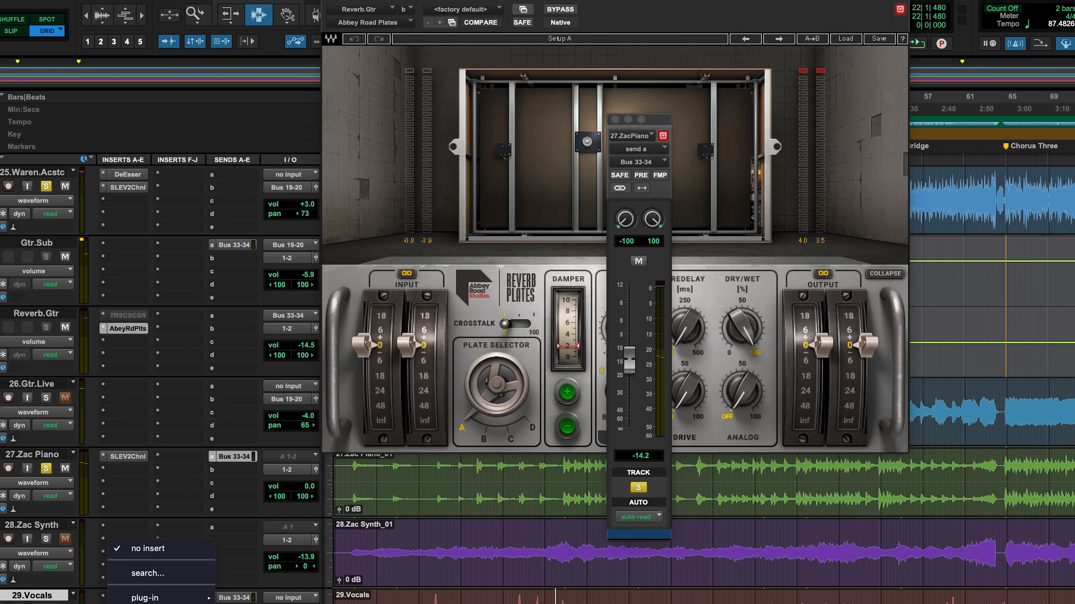
mouse_move(144, 598)
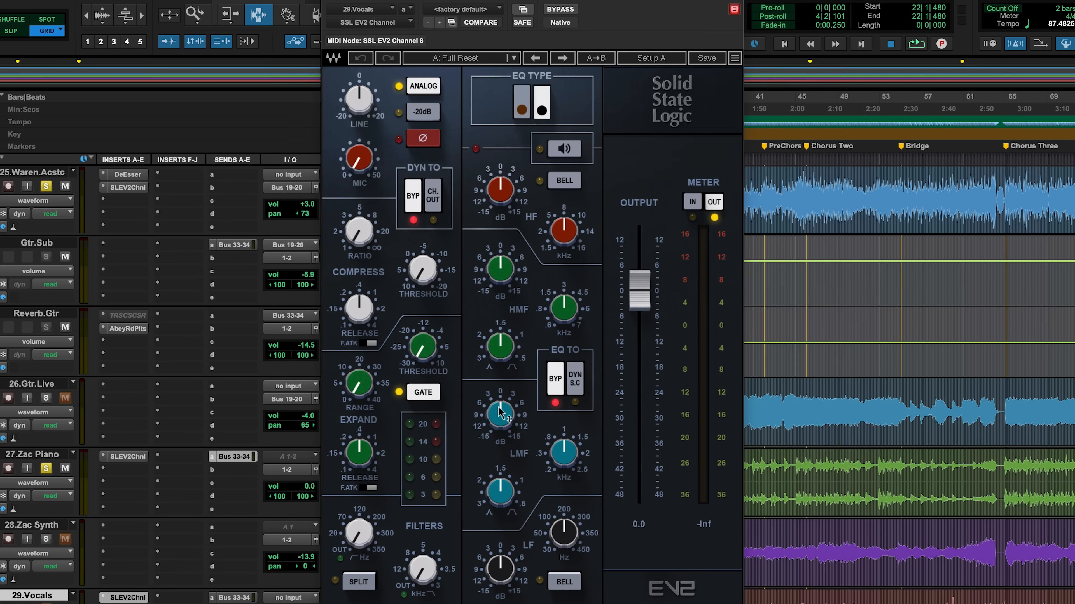
key("space")
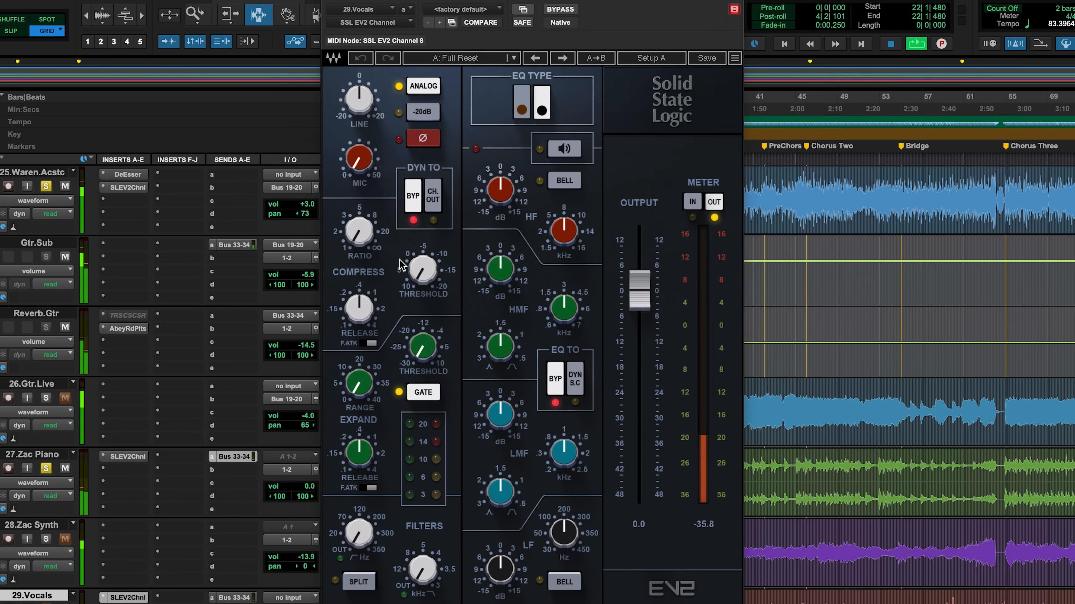
Step: Send the vocal's dynamics to the channel output with a ratio between 2 and 5, and high-pass it at about 54 Hz
left_click(428, 203)
left_click_drag(359, 237, 359, 199)
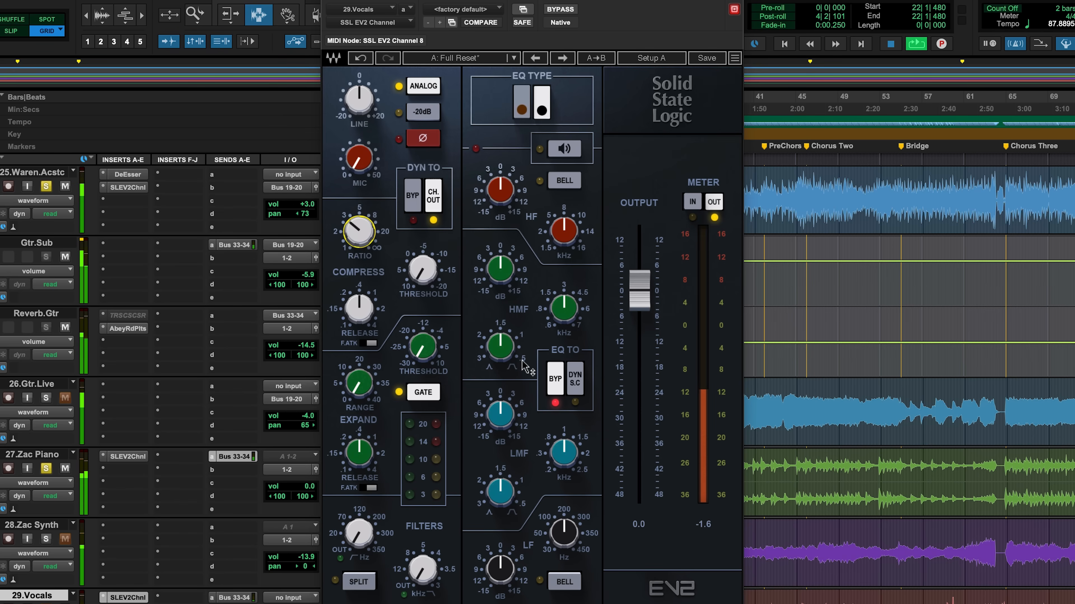
left_click_drag(364, 544, 364, 532)
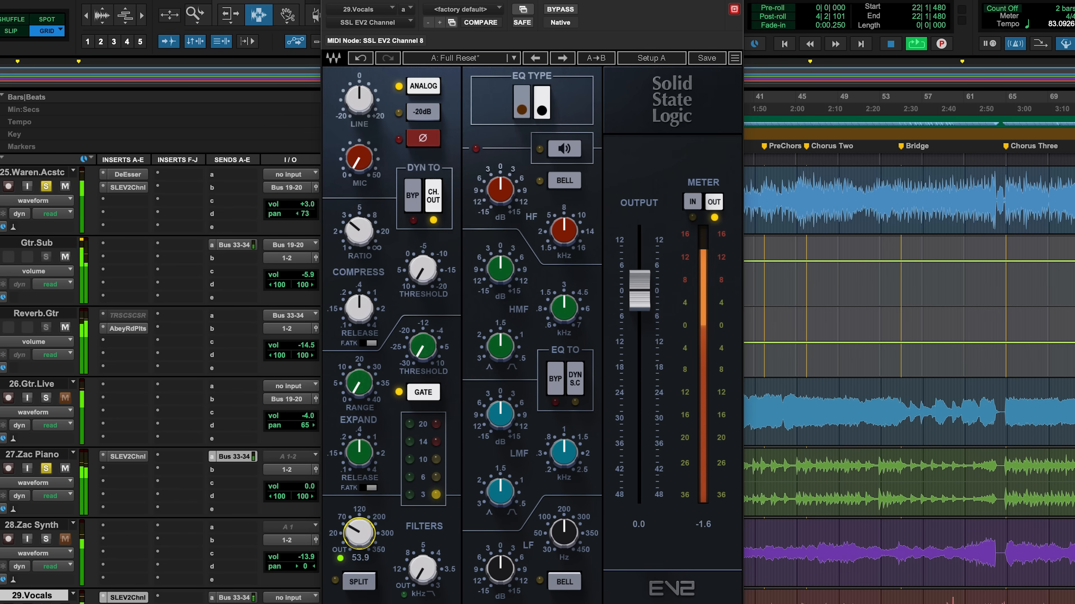
Step: Enable the vocal's EQ and boost its HF band at about 9.9 kHz
left_click_drag(500, 191, 500, 184)
left_click_drag(570, 228, 571, 228)
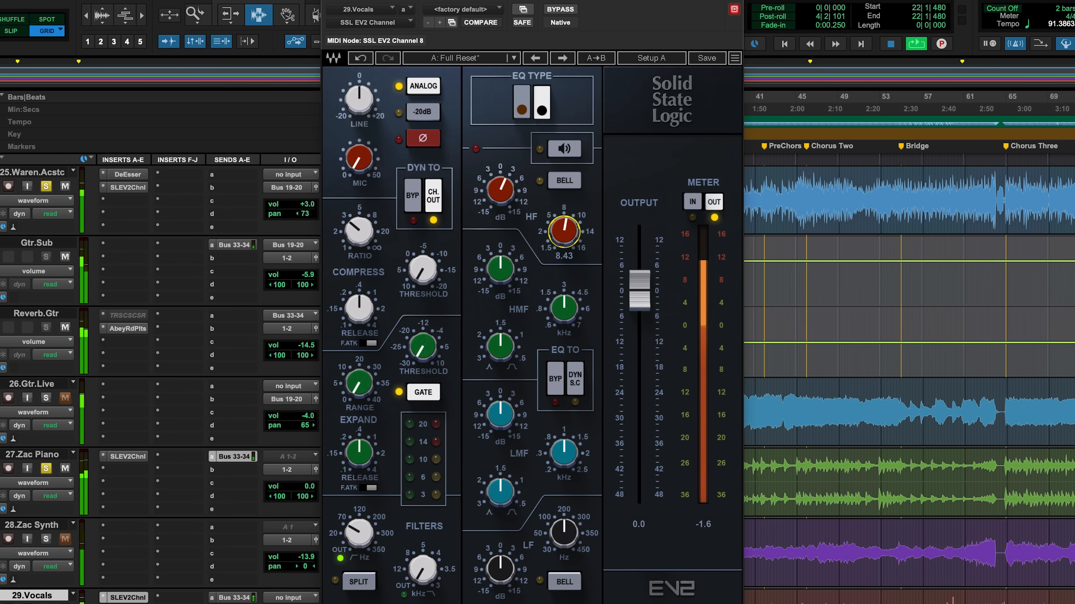
left_click_drag(498, 197, 498, 191)
left_click_drag(569, 228, 569, 228)
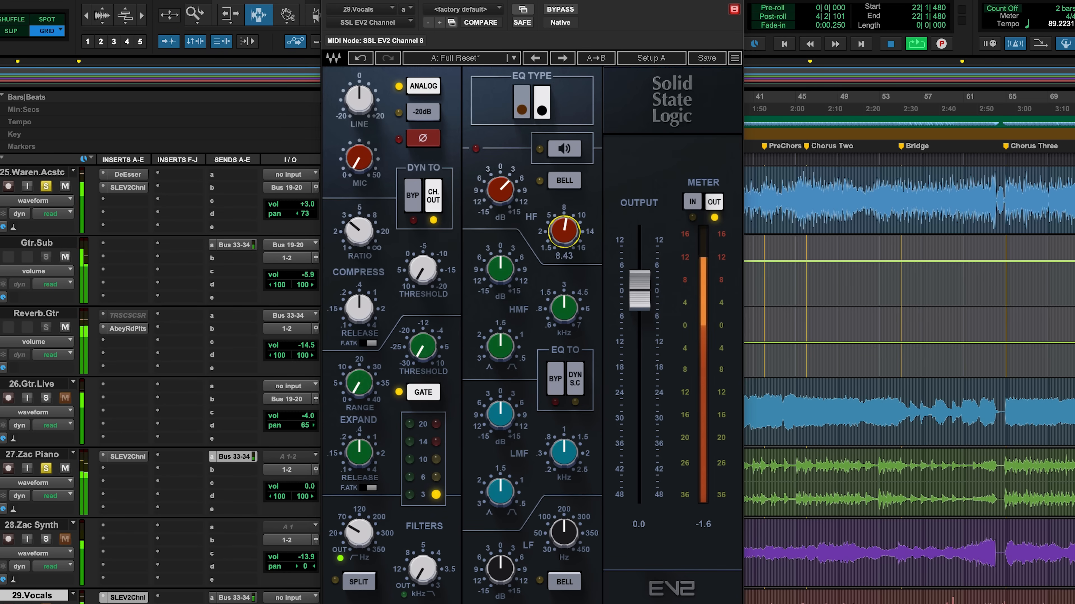
left_click_drag(492, 190, 493, 191)
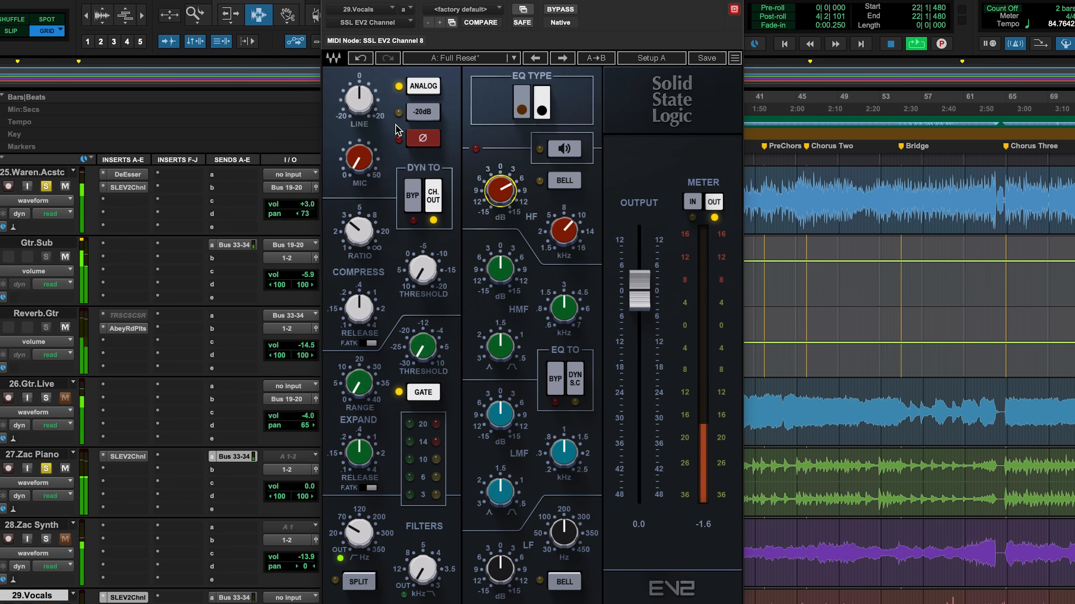
Step: Play the vocal with the unsoloed mix, set its compressor threshold between -5 and -10 dB, and raise the channel output to 4.0 dB
left_click_drag(359, 98, 359, 100)
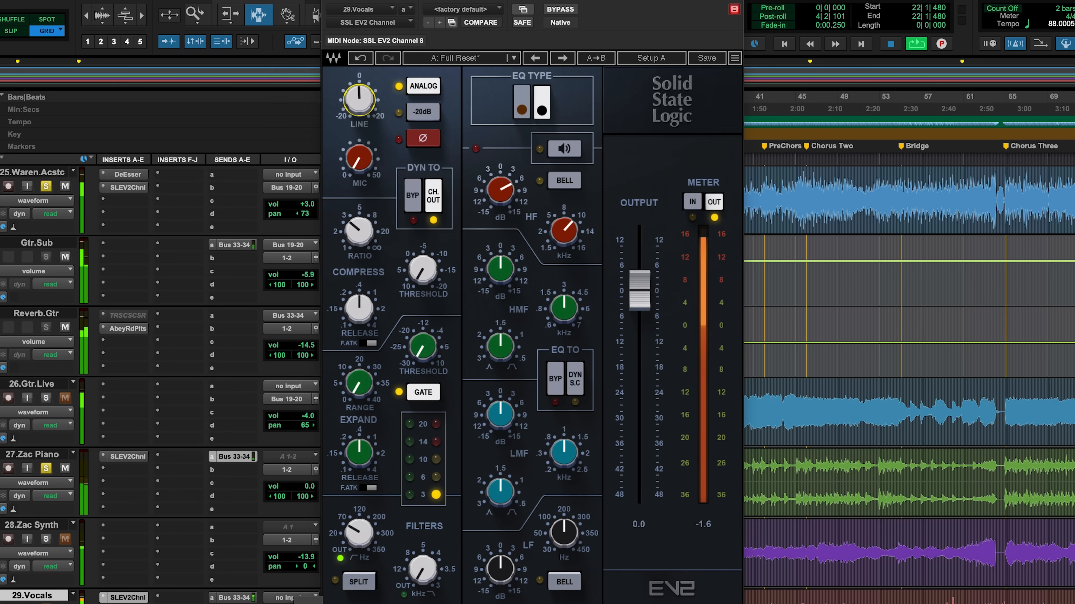
key("space")
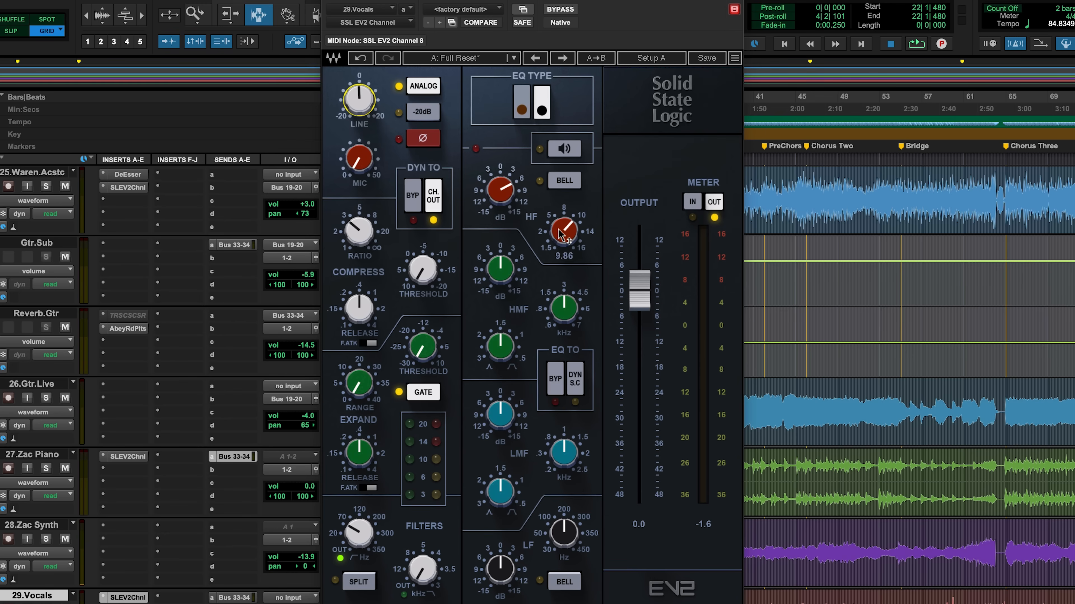
key("space")
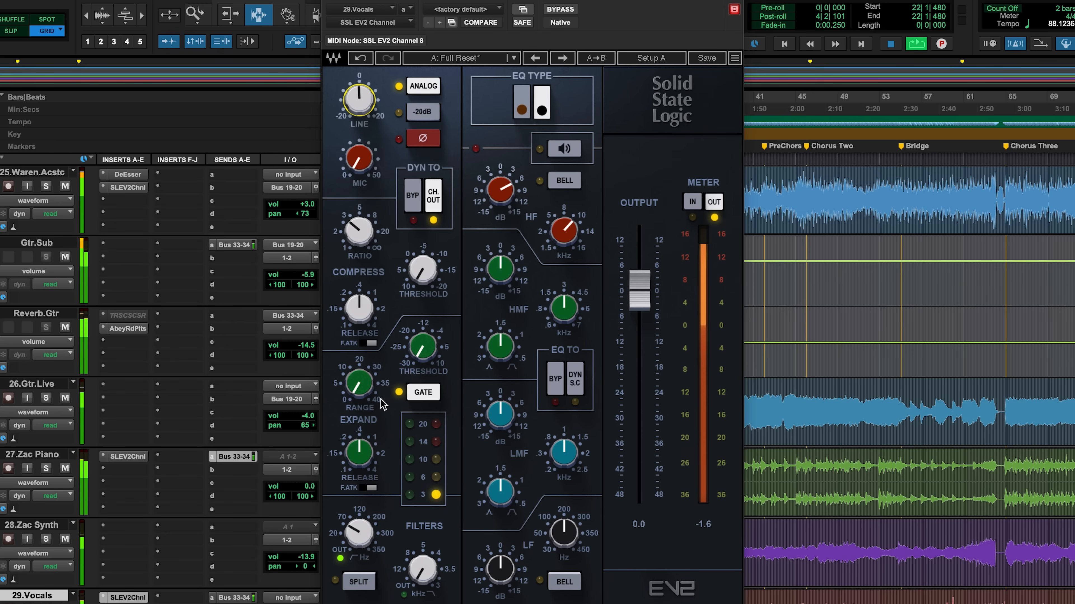
left_click_drag(420, 271, 421, 257)
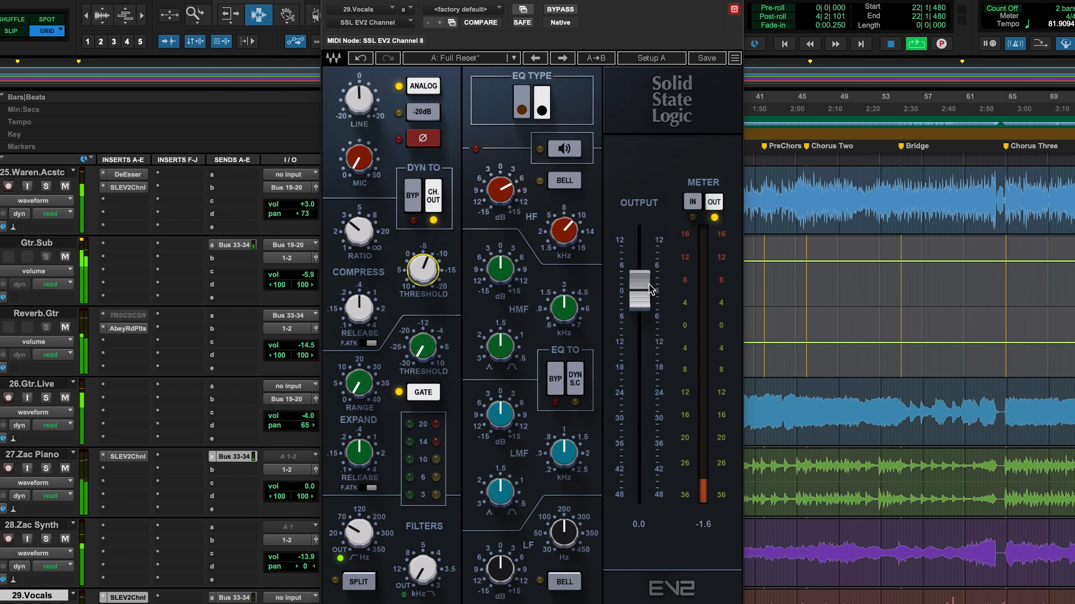
left_click_drag(644, 296, 644, 278)
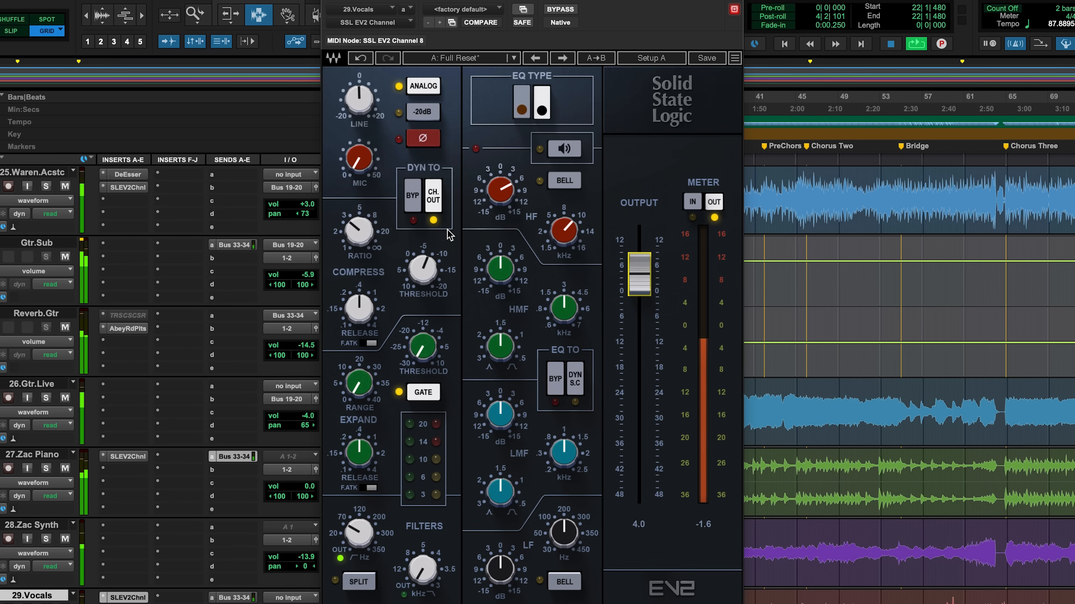
Step: Raise the vocal's HMF frequency and gain for more presence, and close its channel strip window
left_click_drag(564, 293, 500, 259)
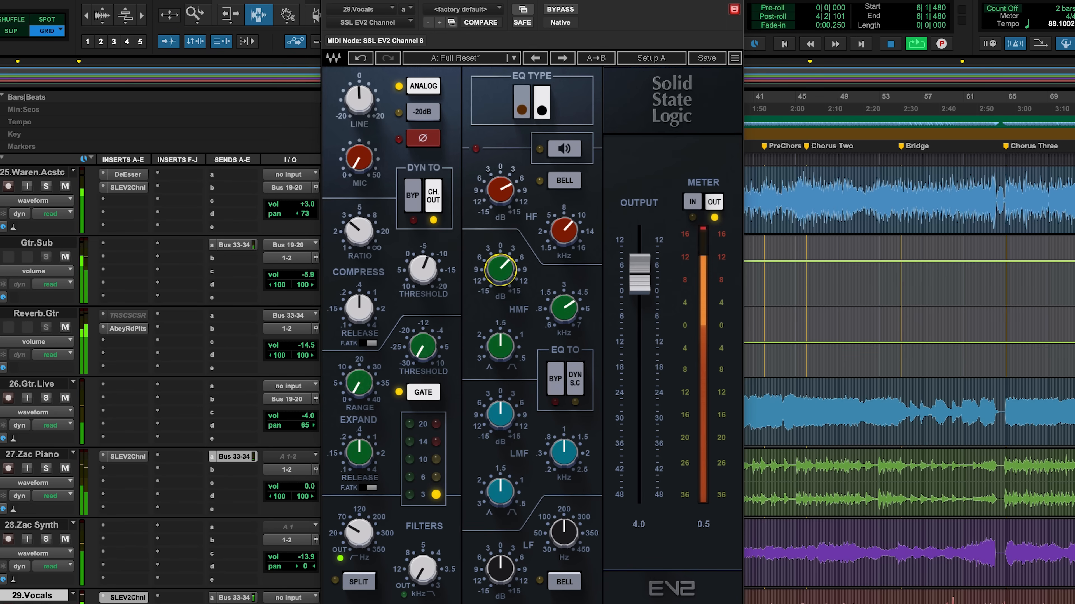
key("super+w")
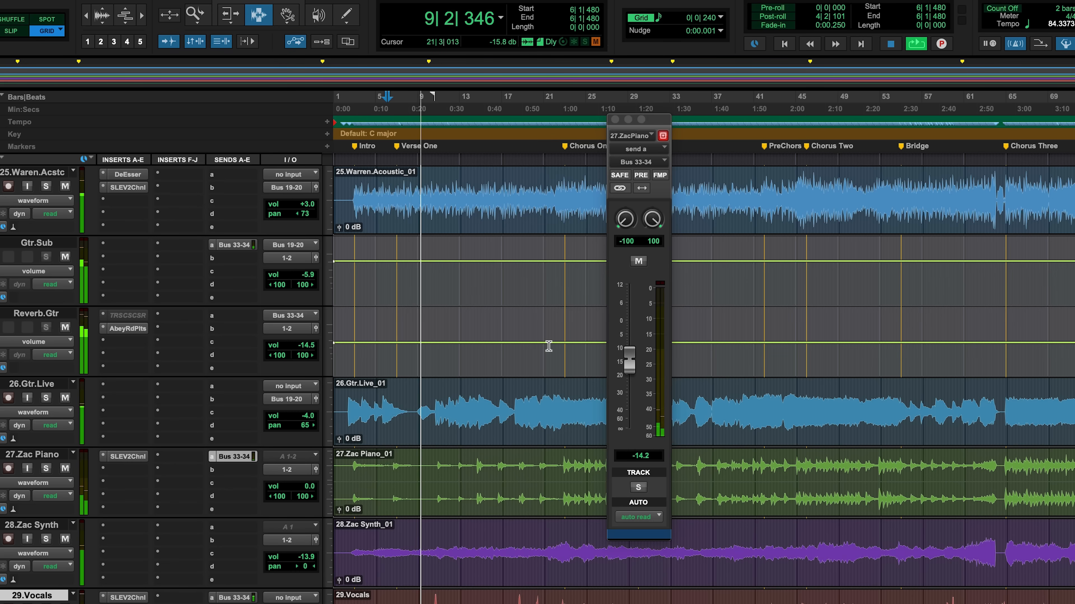
Step: Solo the acoustic guitar and Gtr.Live tracks, and set Gtr.Live's volume to -2.7 dB and pan to 73
left_click(46, 186)
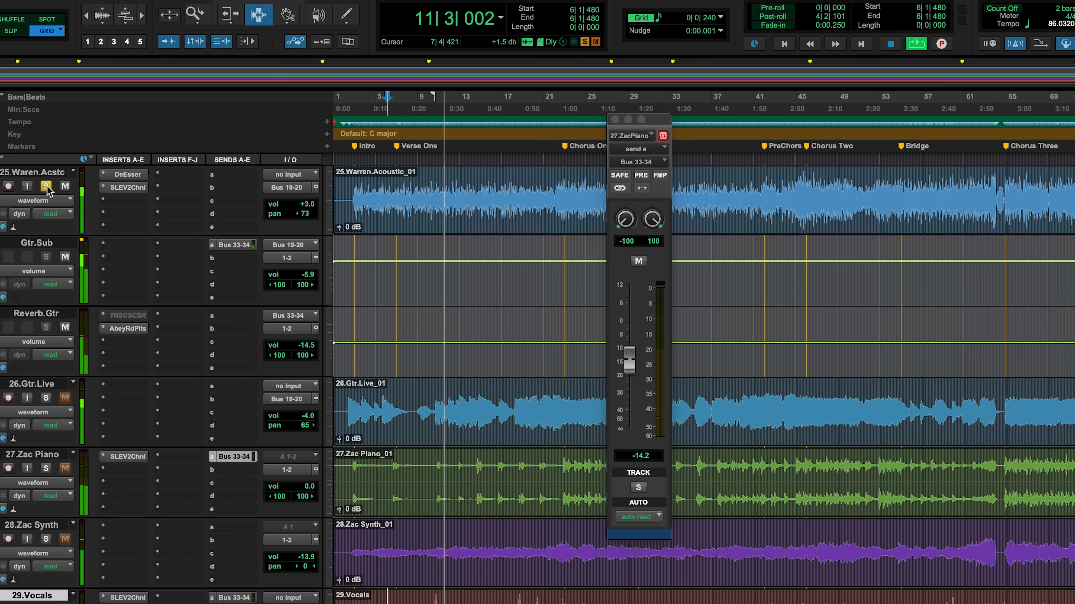
left_click(46, 398)
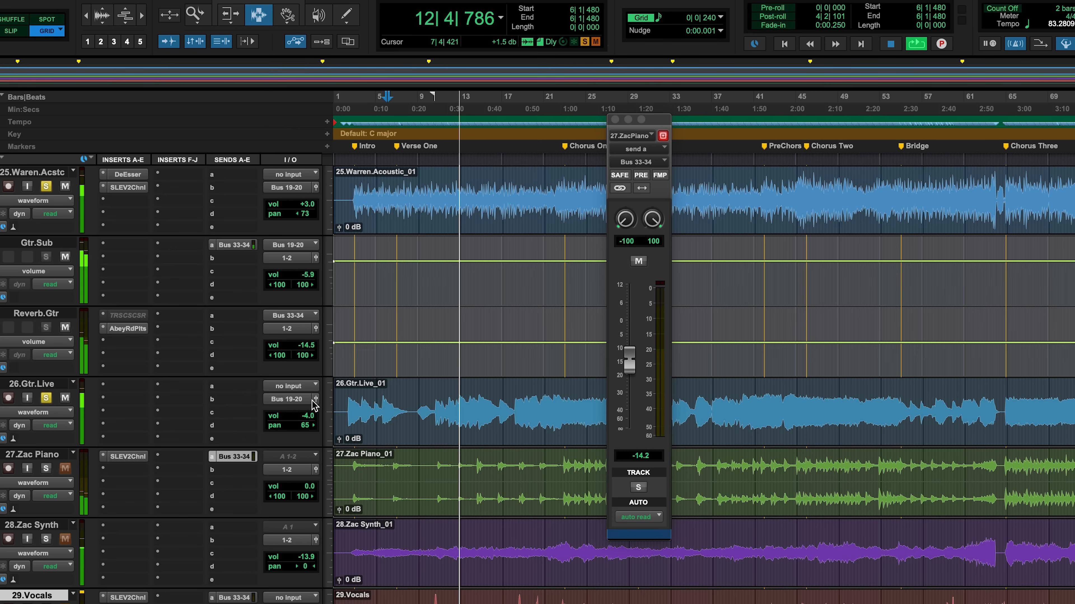
left_click_drag(303, 426, 307, 416)
Step: Open Gtr.Sub's Bus 33-34 reverb send and raise its level to -7.8 dB during playback
left_click(245, 250)
left_click(383, 271)
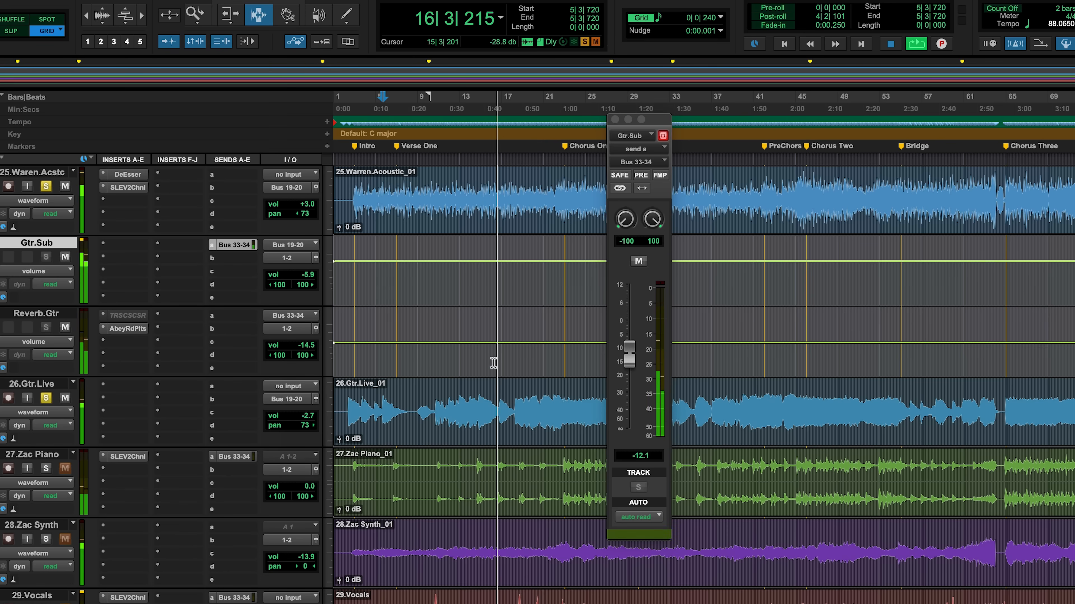
left_click(241, 246)
left_click(241, 246)
left_click_drag(635, 358, 633, 346)
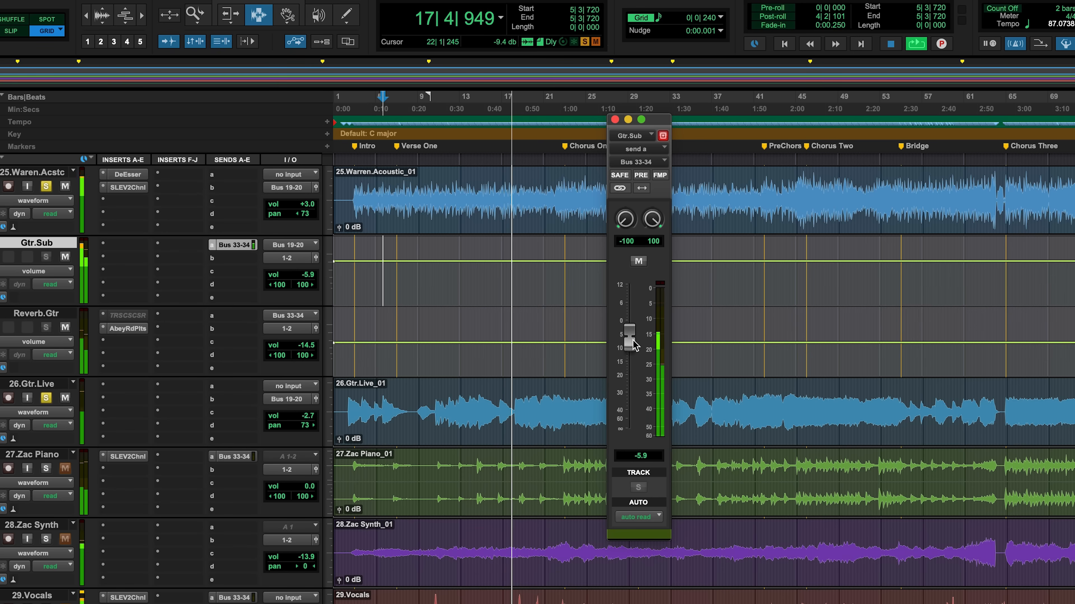
Step: Raise the Reverb.Gtr track's volume to about -5.3 dB
left_click(308, 347)
left_click_drag(308, 347, 309, 337)
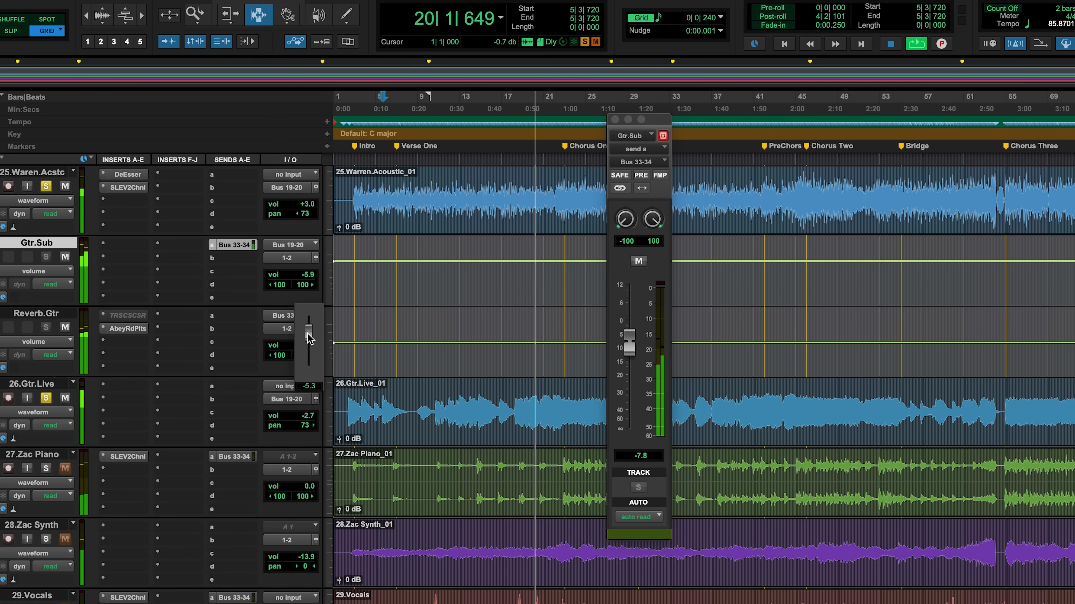
scroll(491, 441, "up", 5)
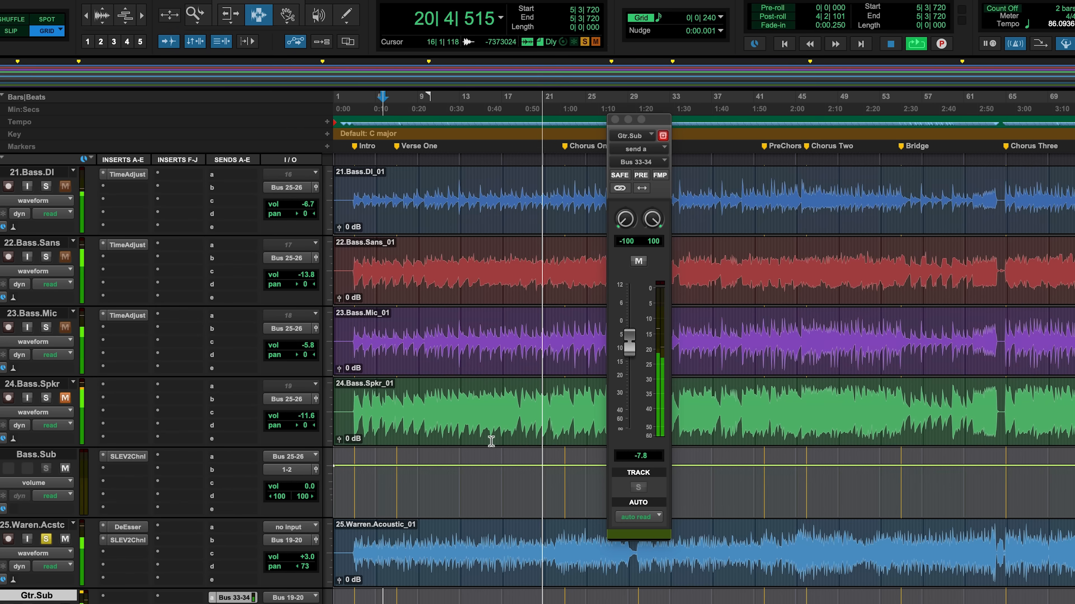
Step: Add a Bus 33-34 reverb send to the Snare.Sub track and set its level to -18.2 dB
scroll(471, 439, "up", 2)
key("space")
scroll(472, 343, "up", 3)
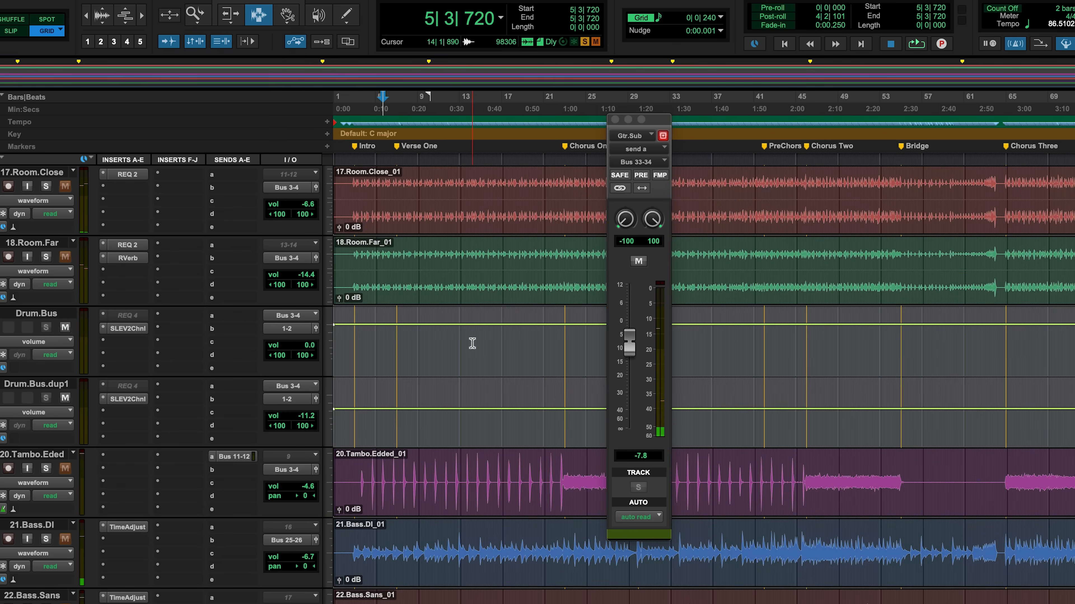
scroll(376, 286, "up", 14)
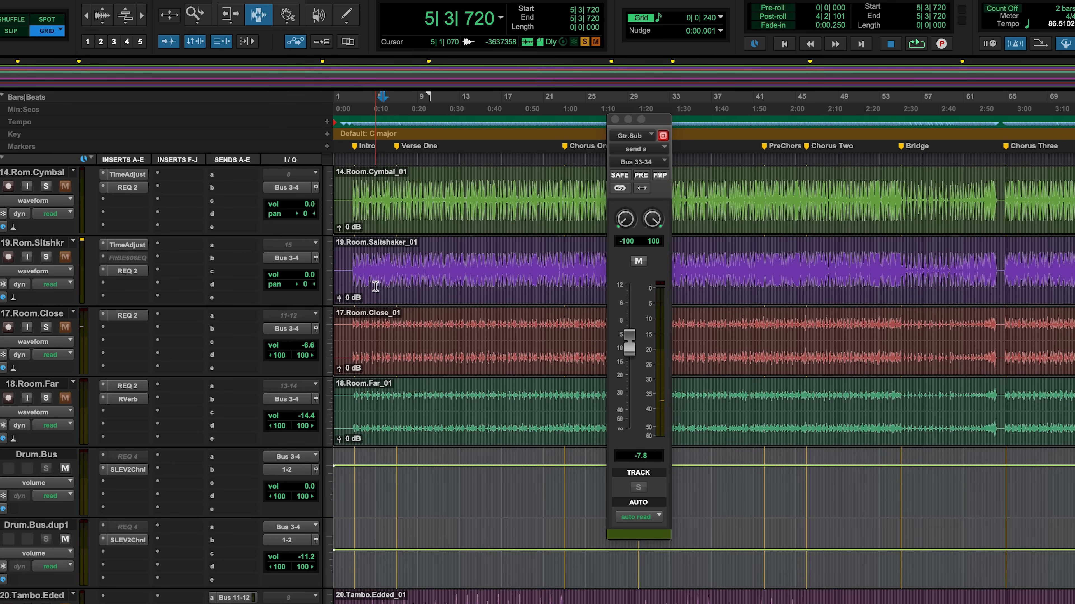
scroll(375, 286, "up", 1)
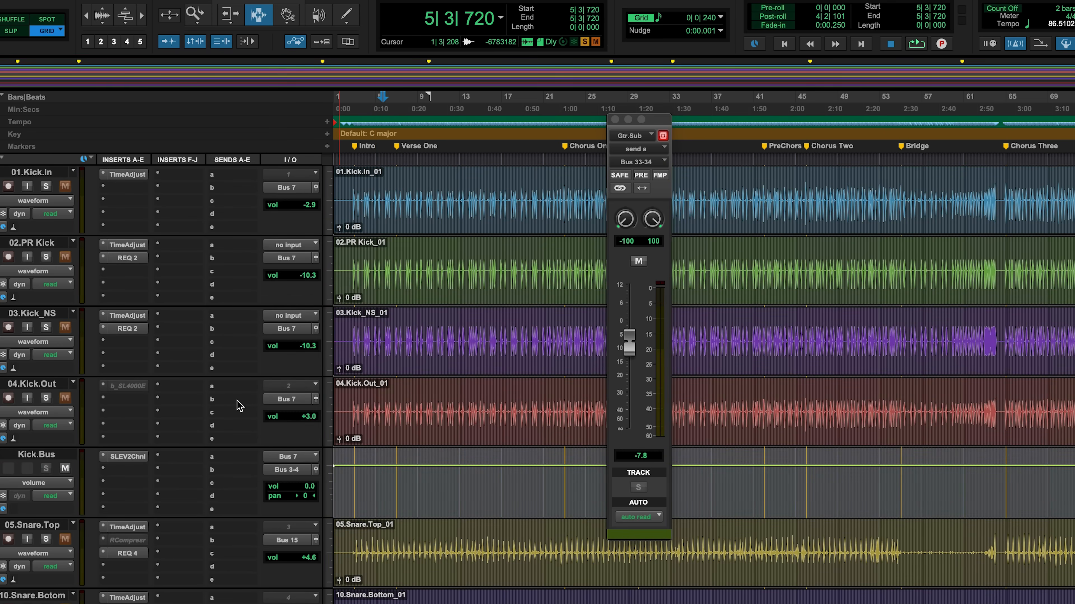
scroll(265, 409, "down", 4)
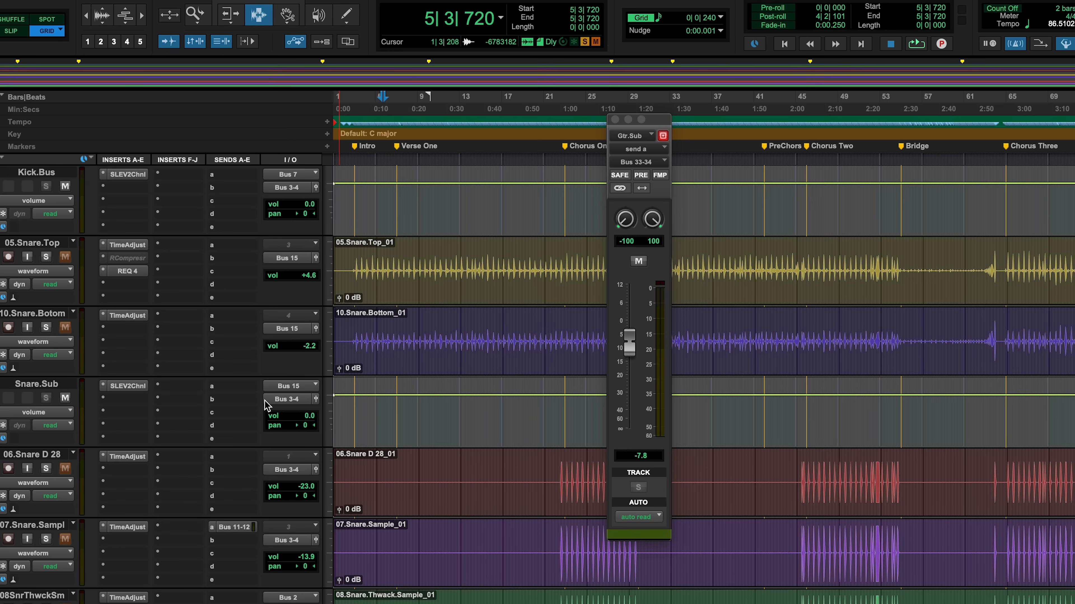
left_click(232, 393)
mouse_move(254, 398)
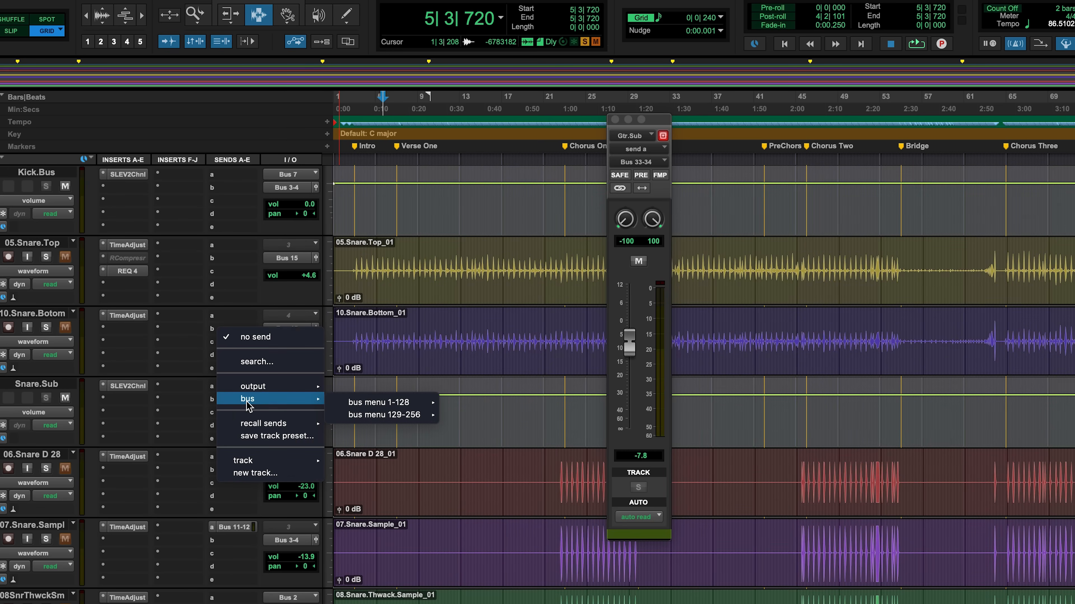
mouse_move(381, 402)
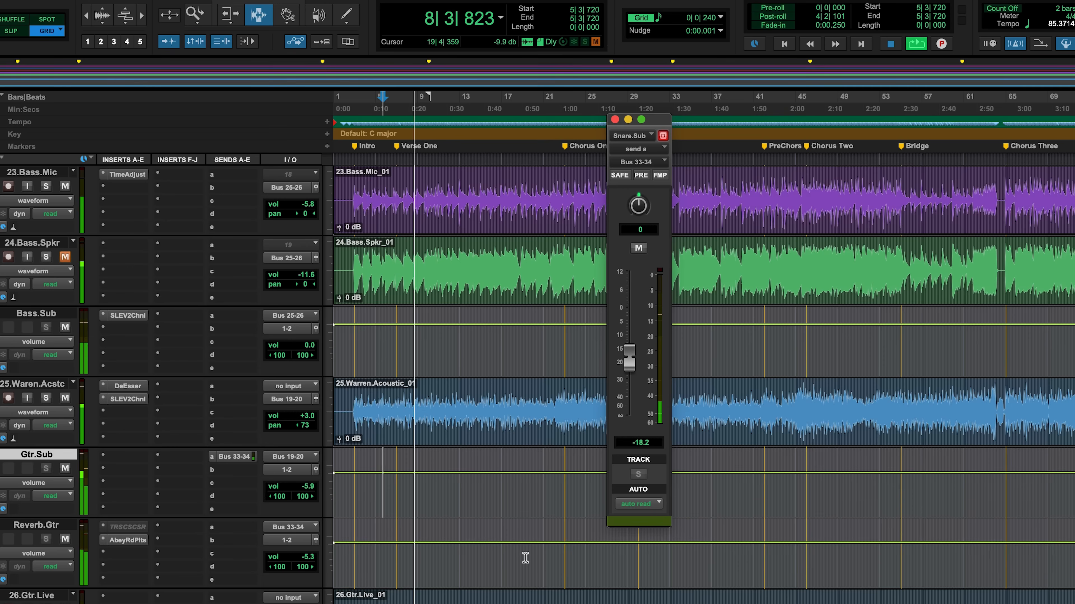
Step: Set the level of the 29.Vocals track's Bus 33-34 send to -11.0 dB and close the send window
scroll(457, 549, "down", 6)
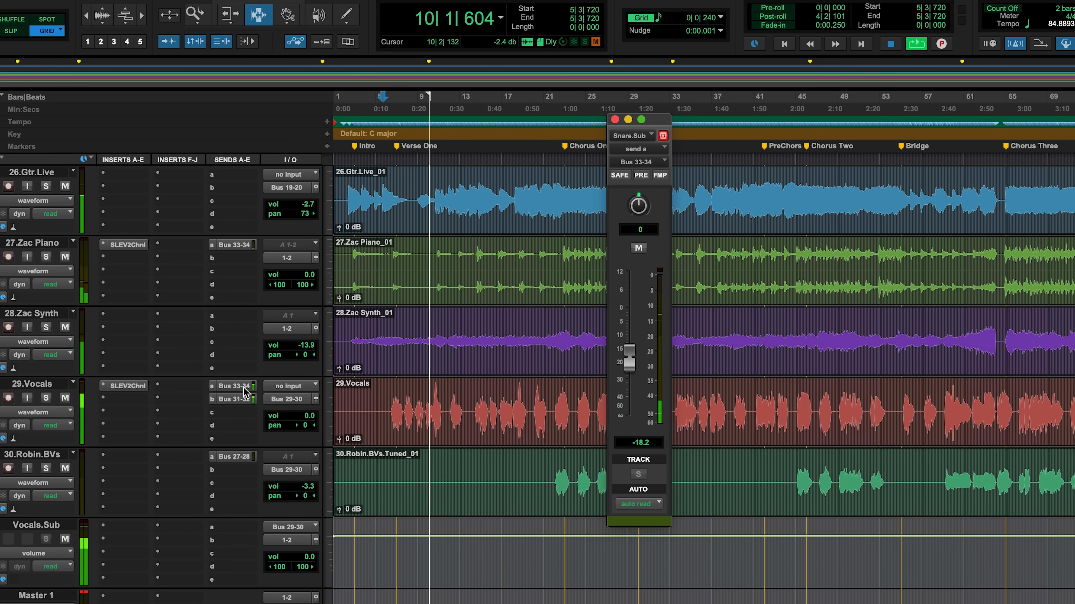
left_click(234, 386)
left_click_drag(630, 323, 631, 340)
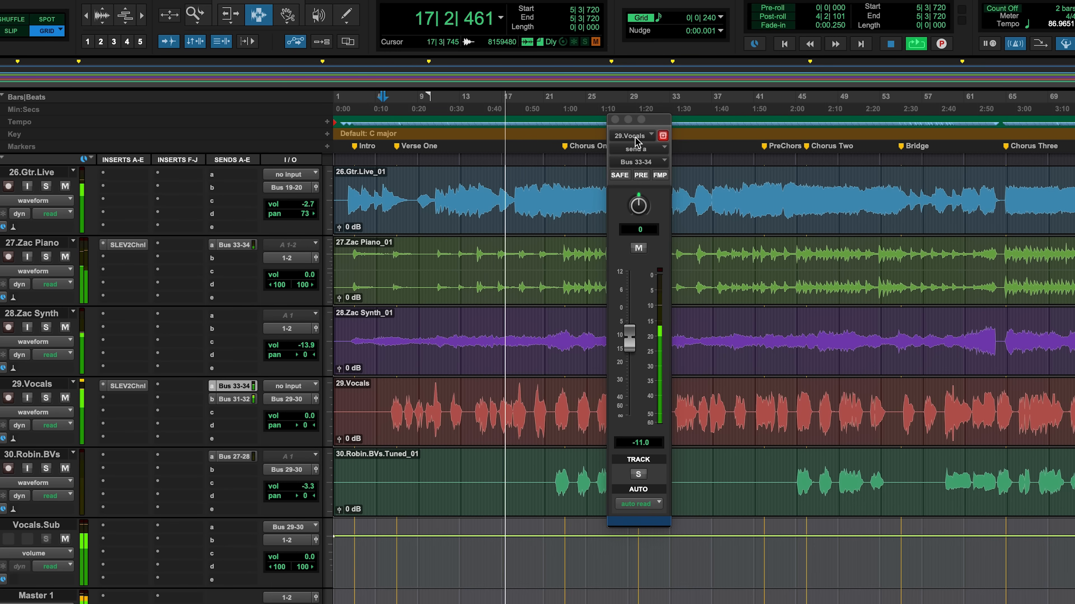
left_click(614, 119)
Step: Unmute and solo the OpnUpYEM2M1 reference mix track and set its volume to -2.0 dB
scroll(81, 563, "down", 3)
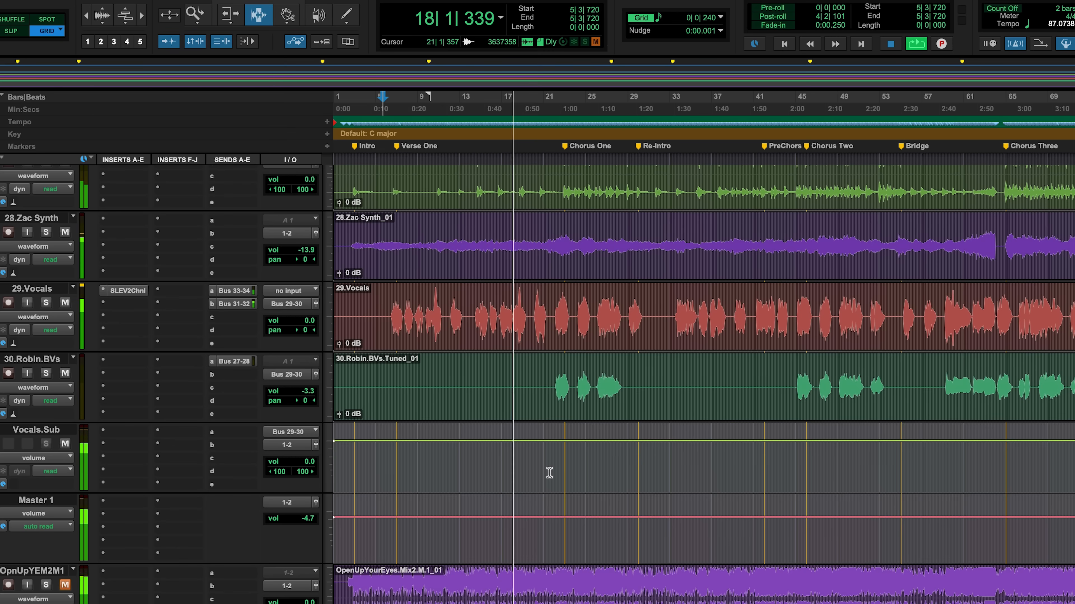
left_click(64, 584)
left_click(46, 585)
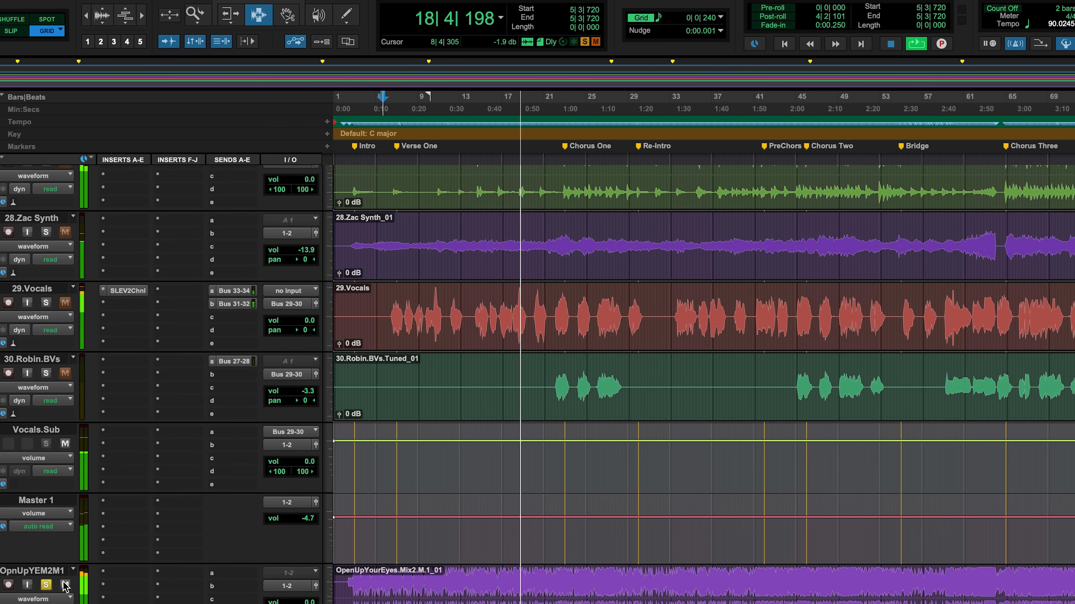
left_click(308, 601)
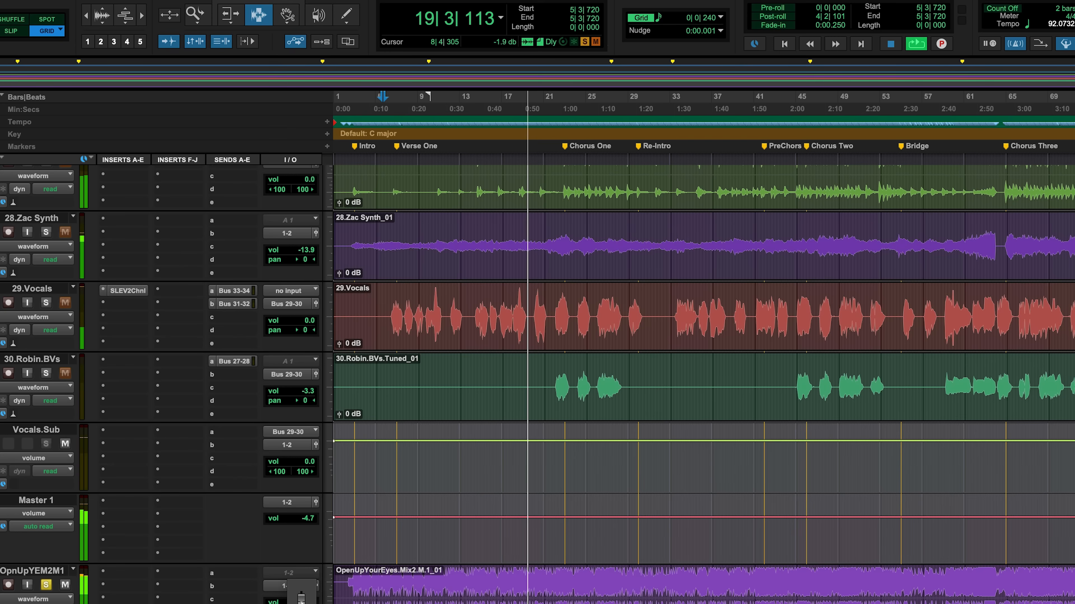
left_click_drag(301, 599, 302, 600)
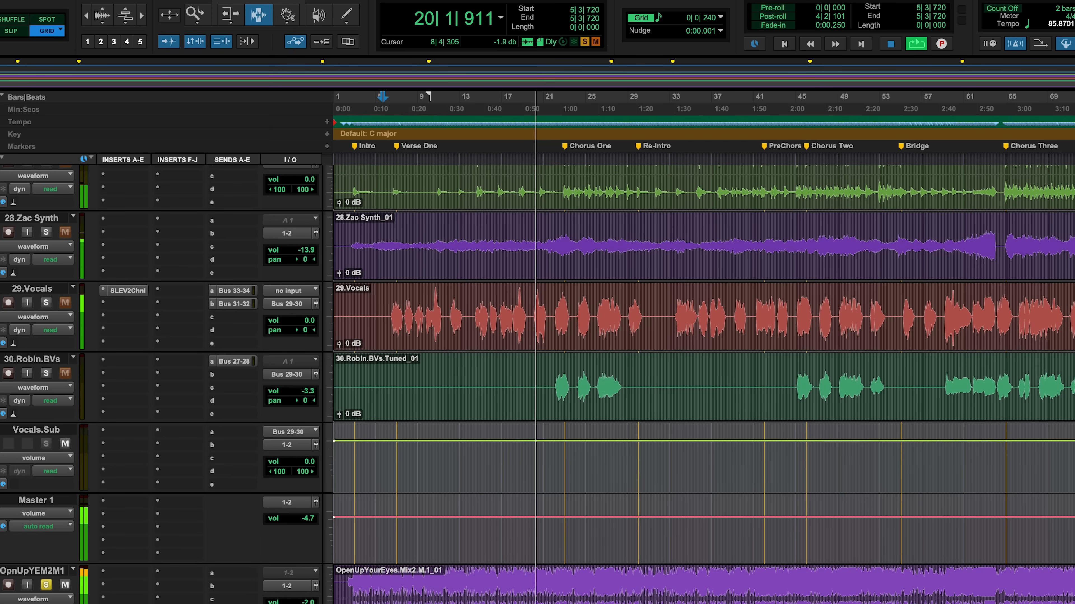
Step: Compare the soloed reference mix with the current mix by playing both from around bar 12, muting and unsoloing the reference for the second pass
left_click(457, 592)
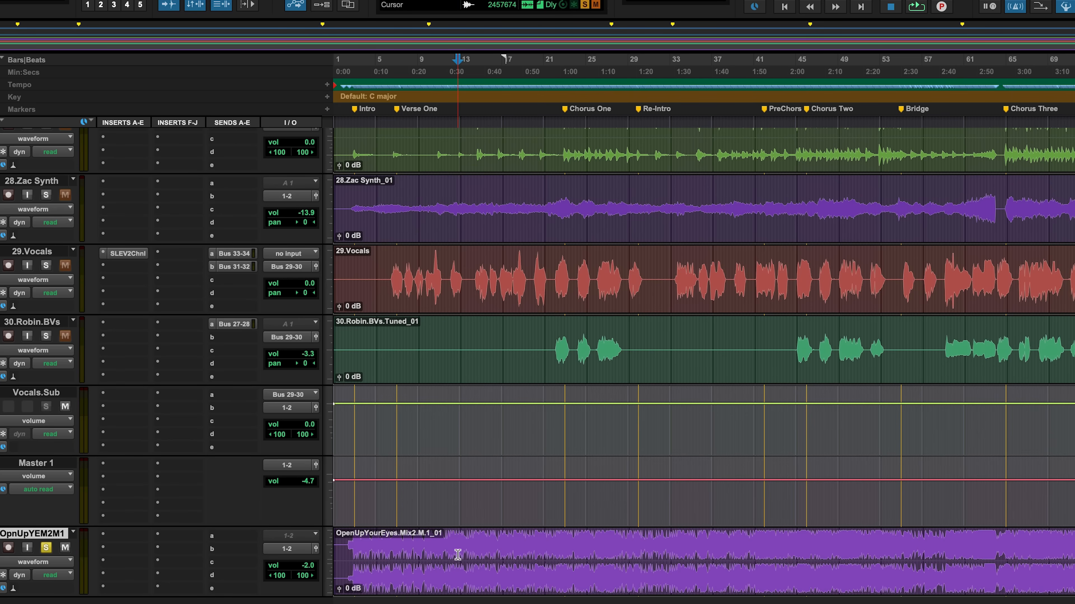
key("space")
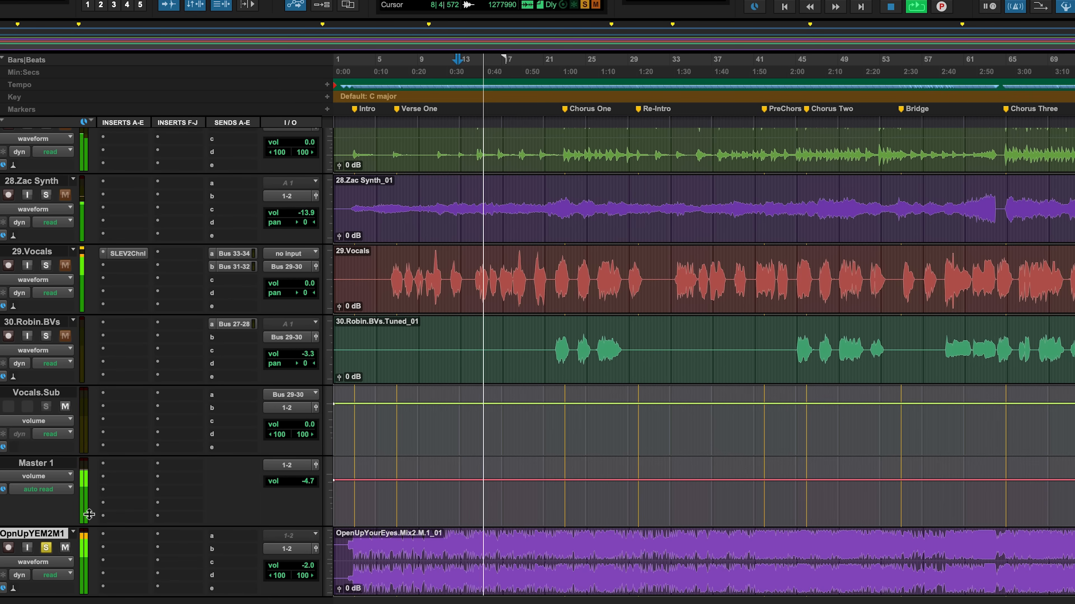
key("space")
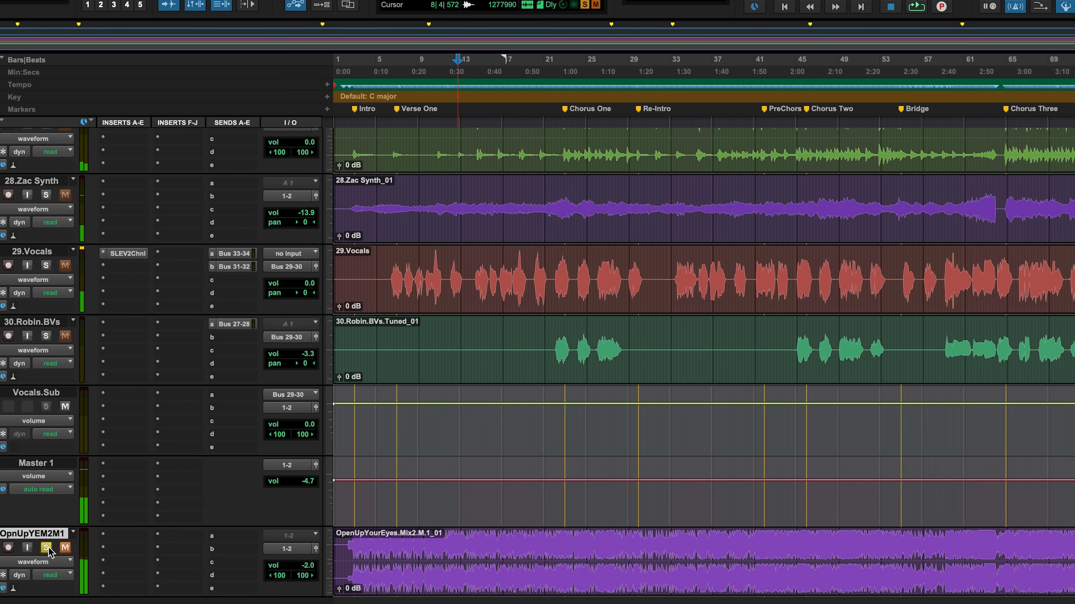
key("space")
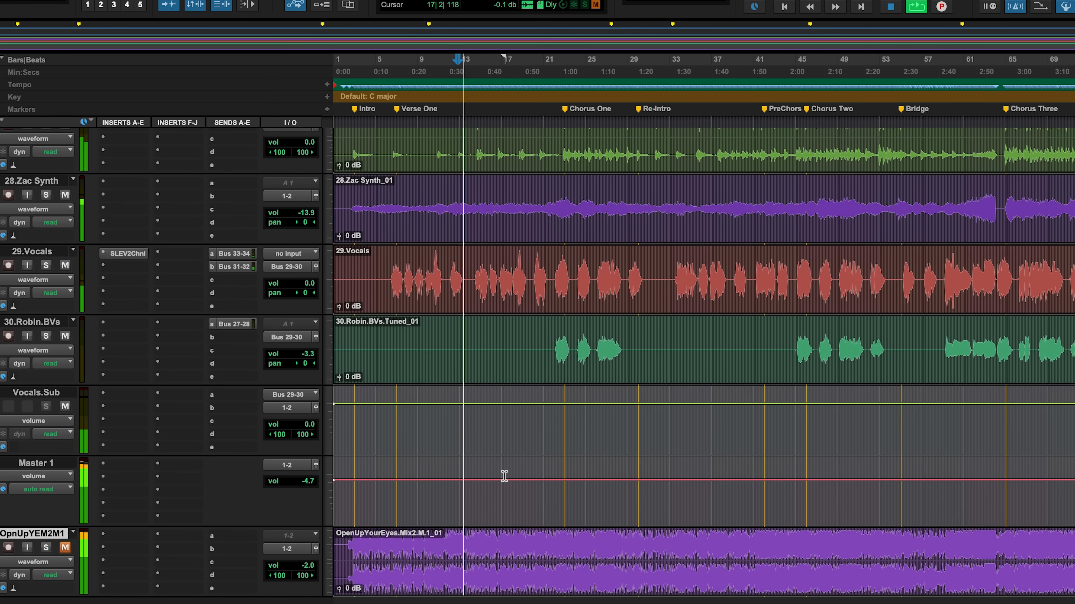
Step: Open Kick.Bus's SSL EV2 channel strip and increase its LF gain during playback for more low end
scroll(528, 428, "up", 15)
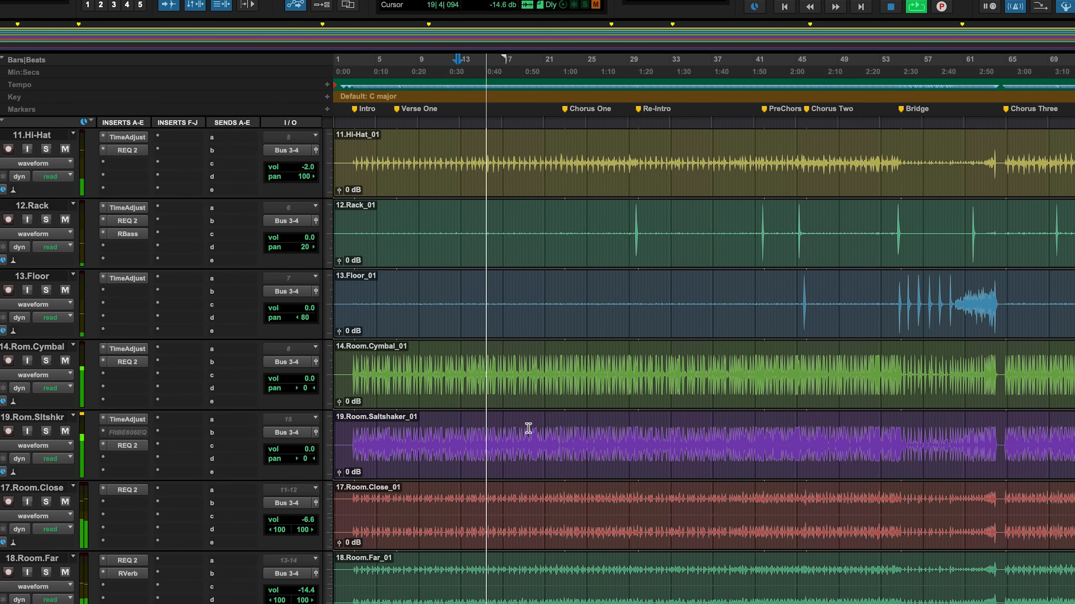
scroll(528, 428, "up", 1)
scroll(529, 428, "up", 1)
scroll(528, 427, "up", 2)
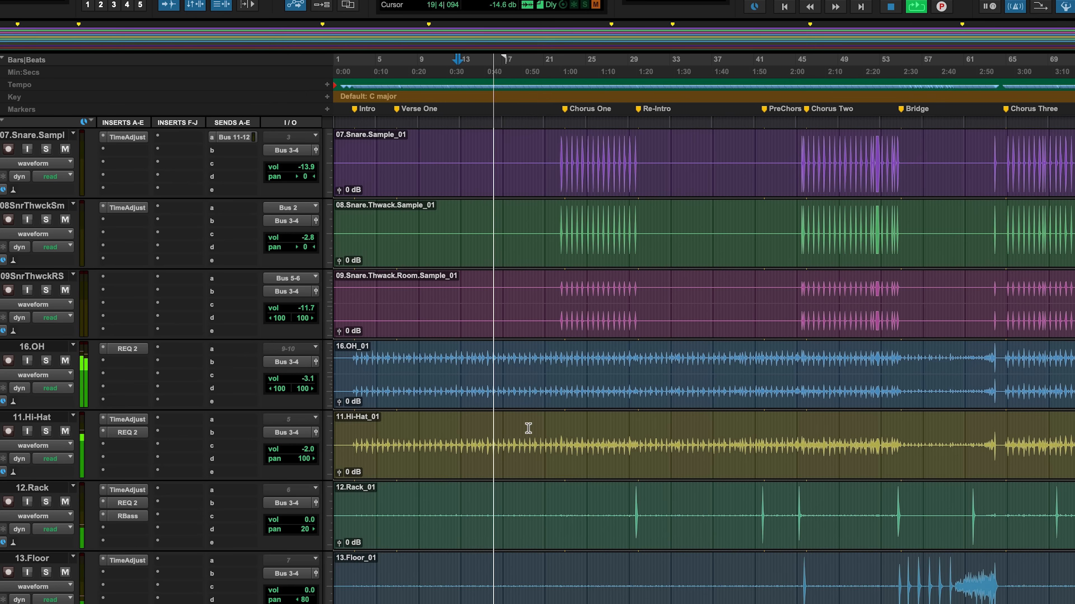
scroll(528, 428, "up", 8)
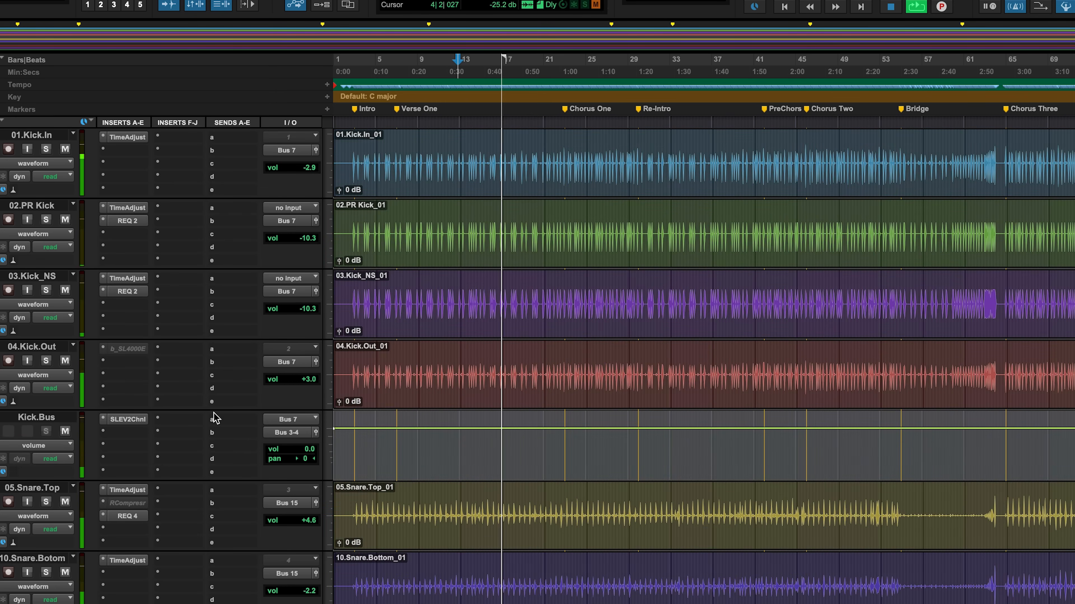
left_click(134, 424)
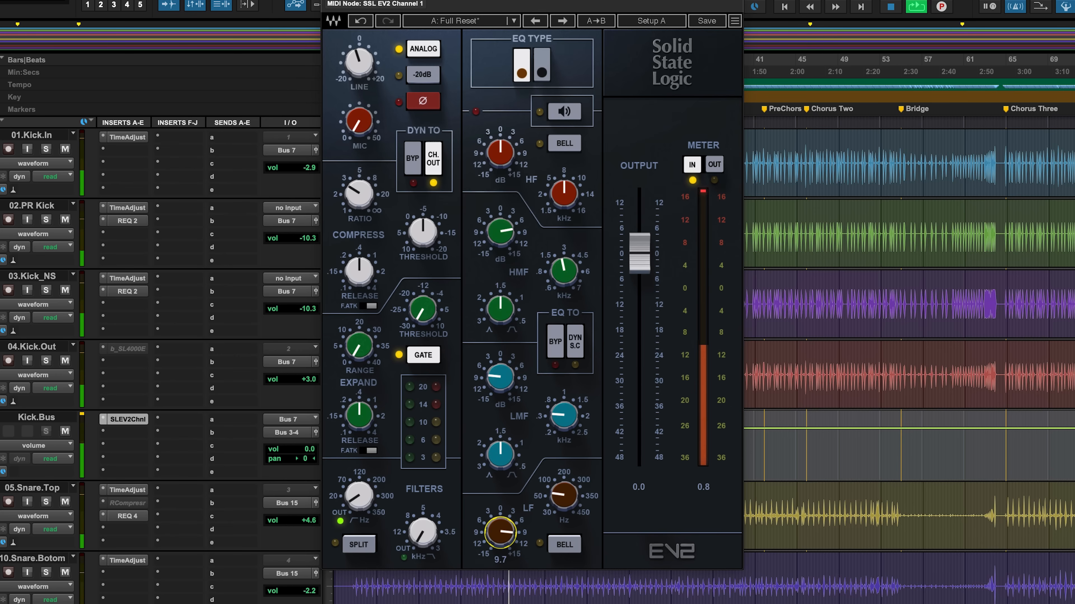
left_click_drag(499, 532, 500, 525)
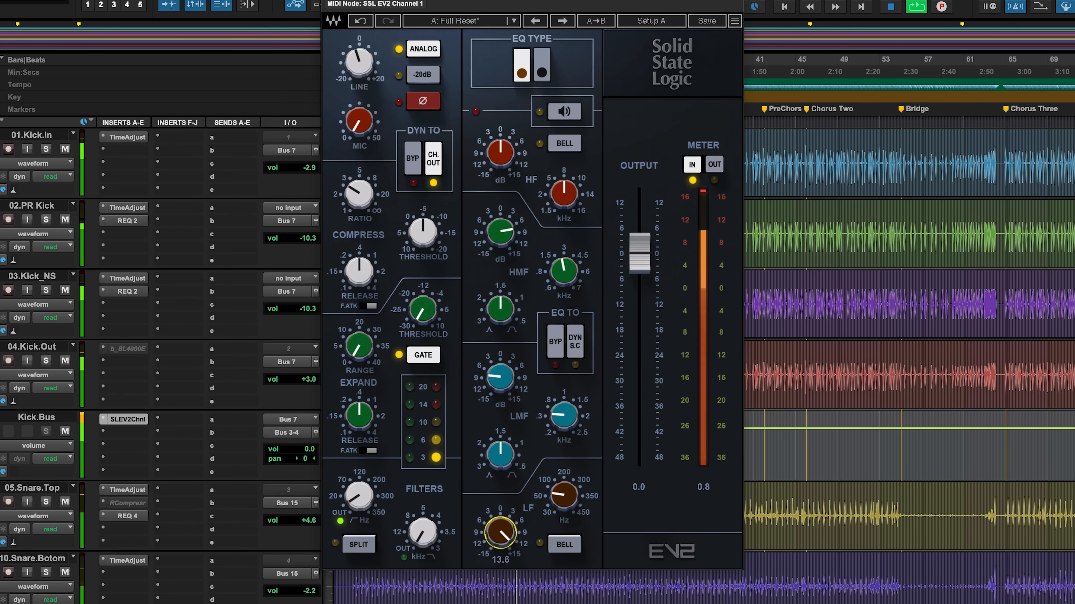
left_click_drag(499, 532, 499, 534)
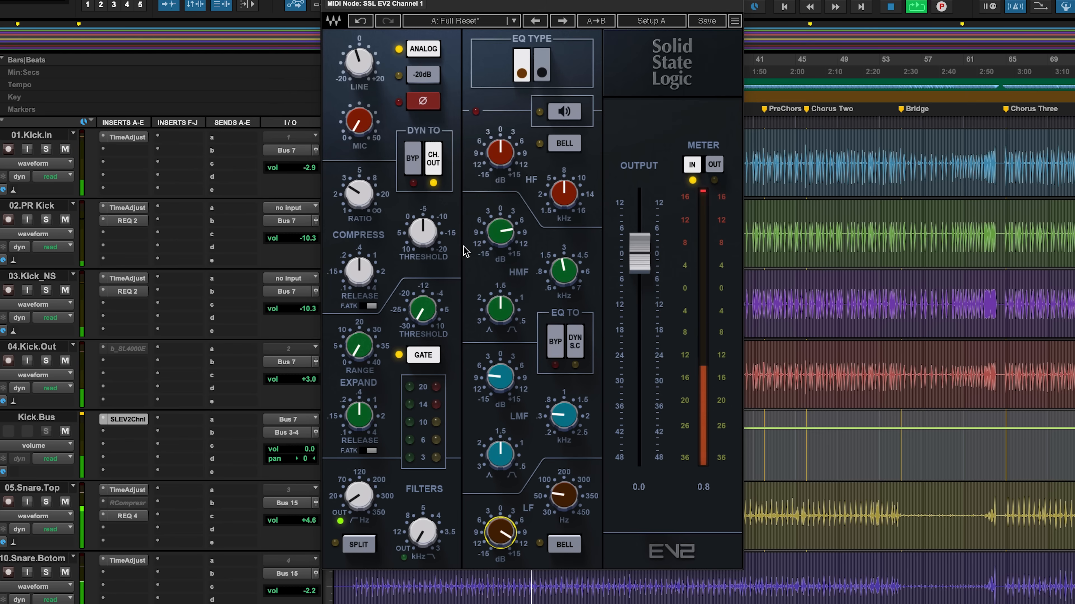
Step: Disengage Kick.Bus's dynamics-to-channel-out routing, fine-tune the LF gain, and adjust the compressor threshold beyond -7.2
left_click(437, 162)
left_click_drag(500, 530, 499, 531)
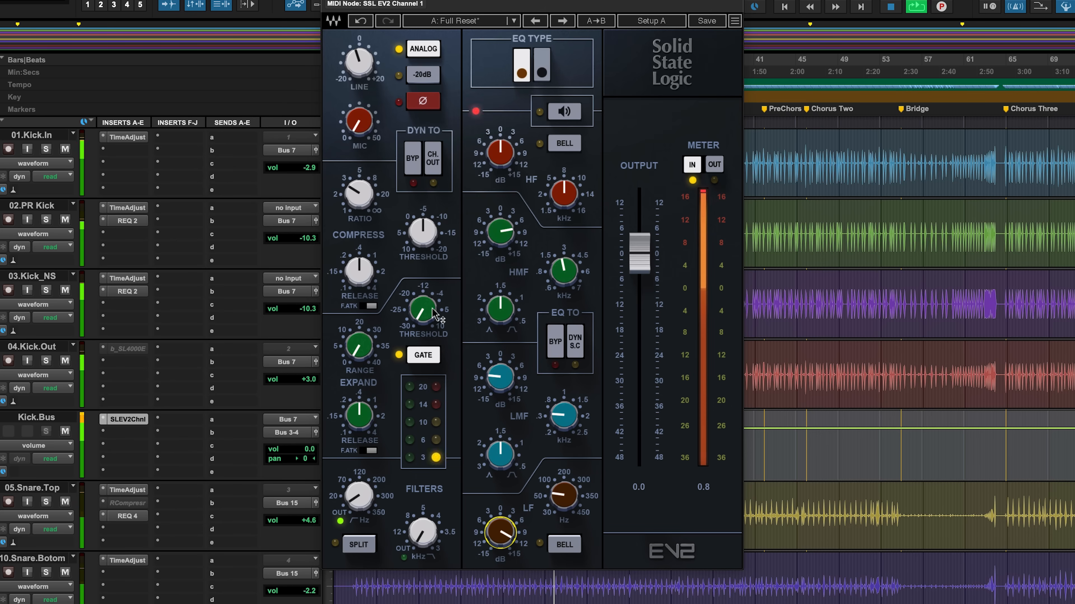
left_click(422, 232)
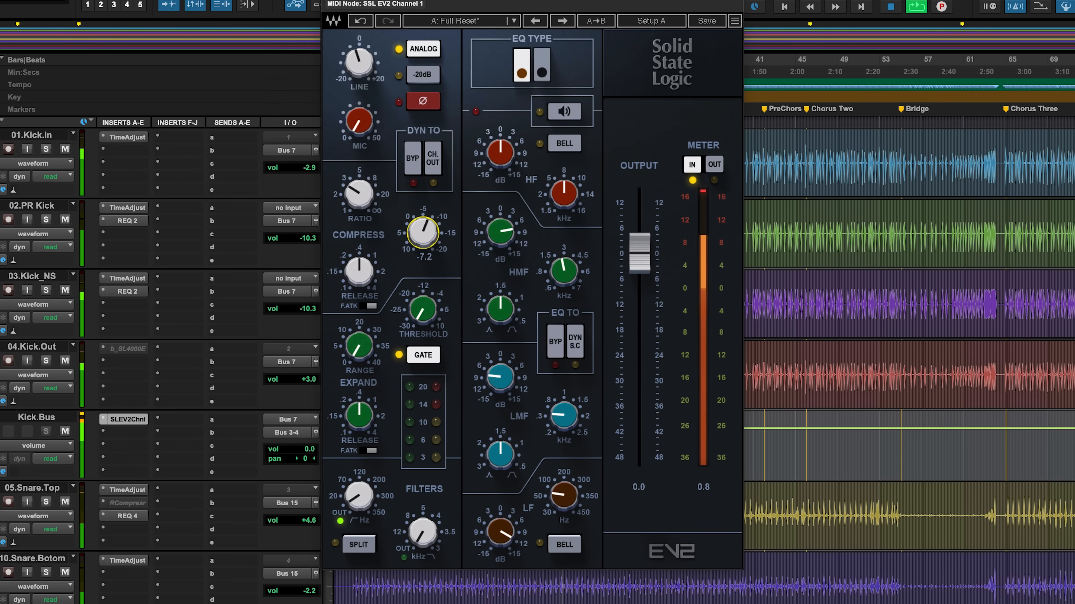
left_click_drag(422, 232, 423, 227)
left_click(500, 232)
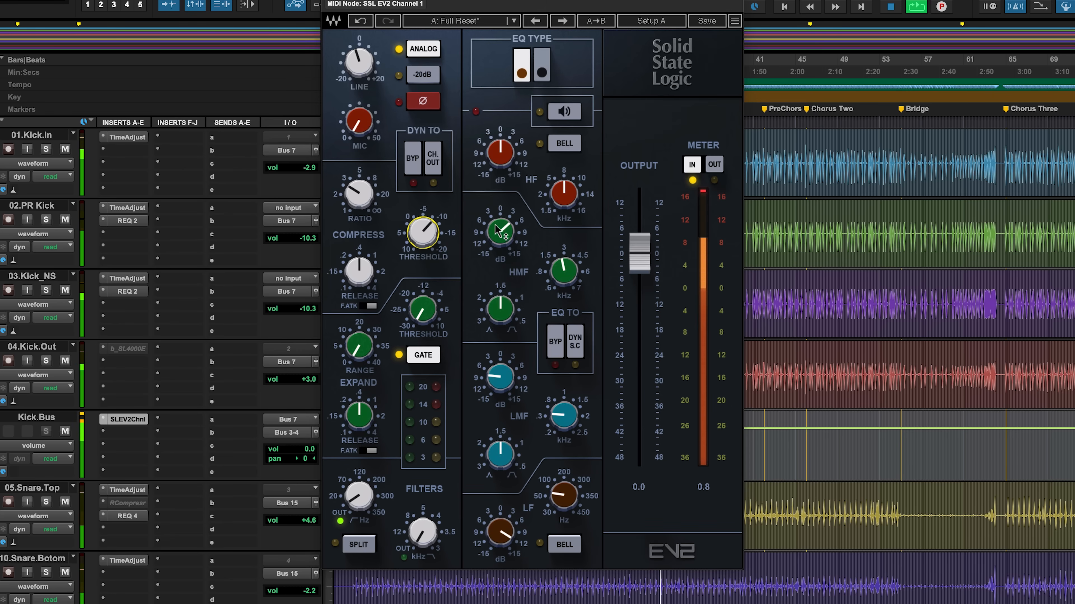
left_click_drag(499, 231, 498, 234)
left_click_drag(505, 383, 504, 386)
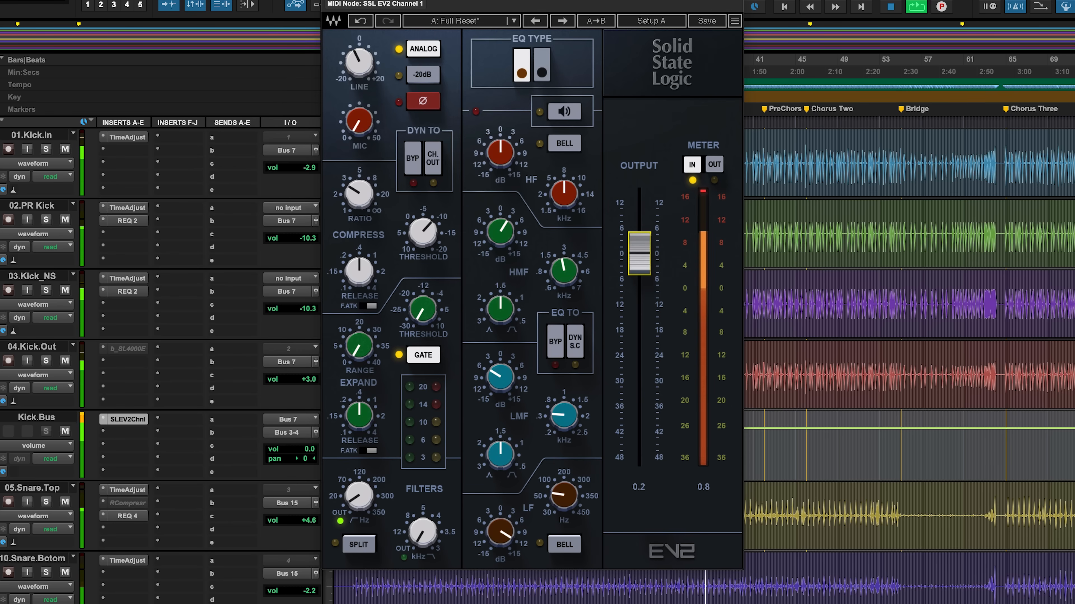
left_click_drag(639, 253, 639, 258)
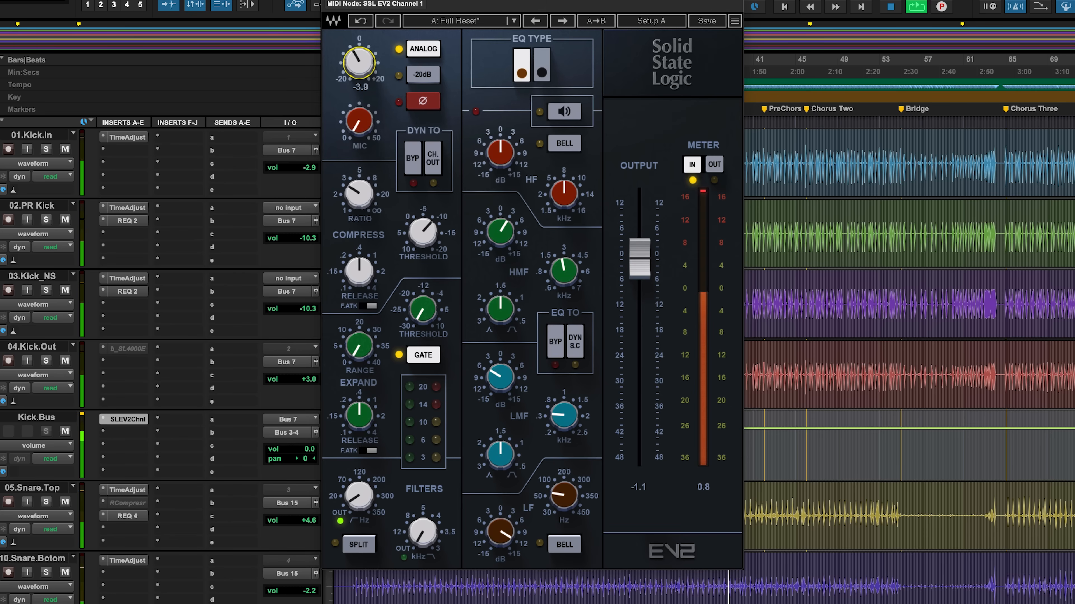
left_click_drag(359, 62, 359, 62)
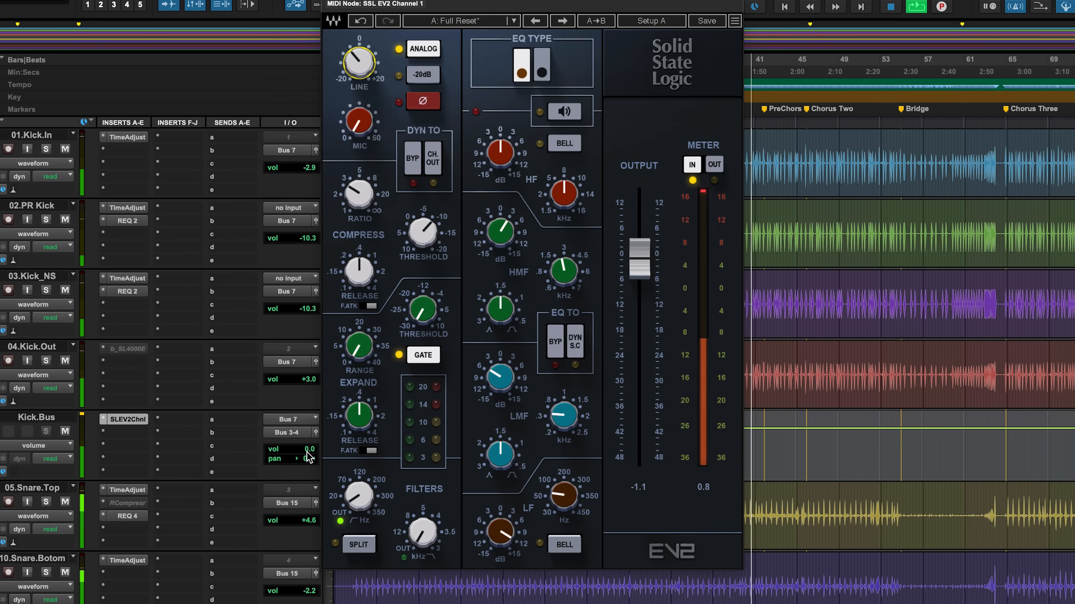
left_click_drag(307, 451, 307, 450)
Step: Fine-tune Kick.Bus's HMF gain, raise the track volume to +3.0 dB, and close its channel strip window
left_click_drag(500, 237, 500, 242)
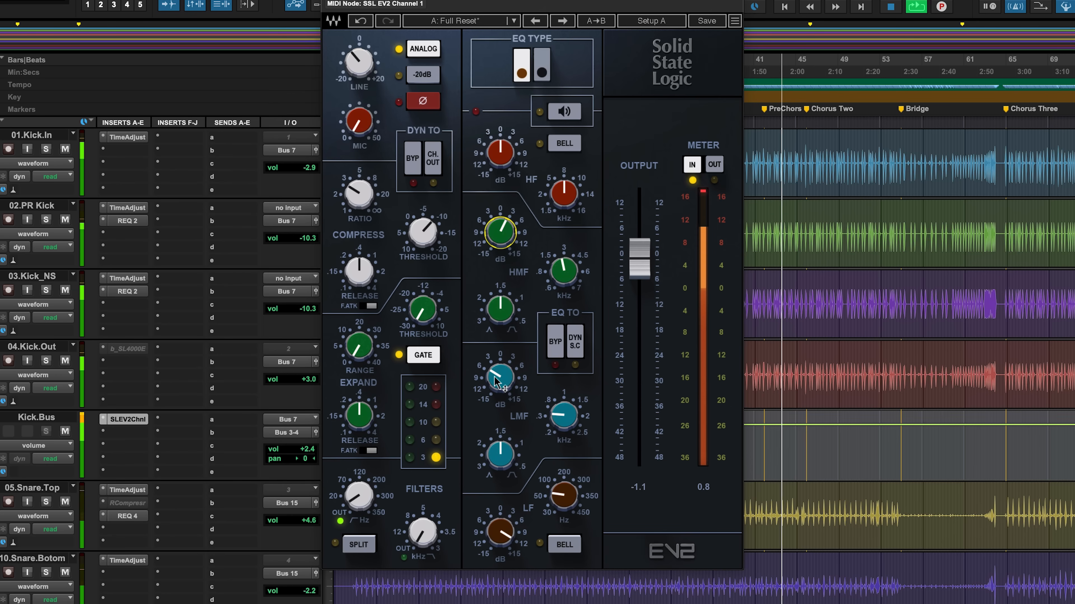
left_click(489, 385)
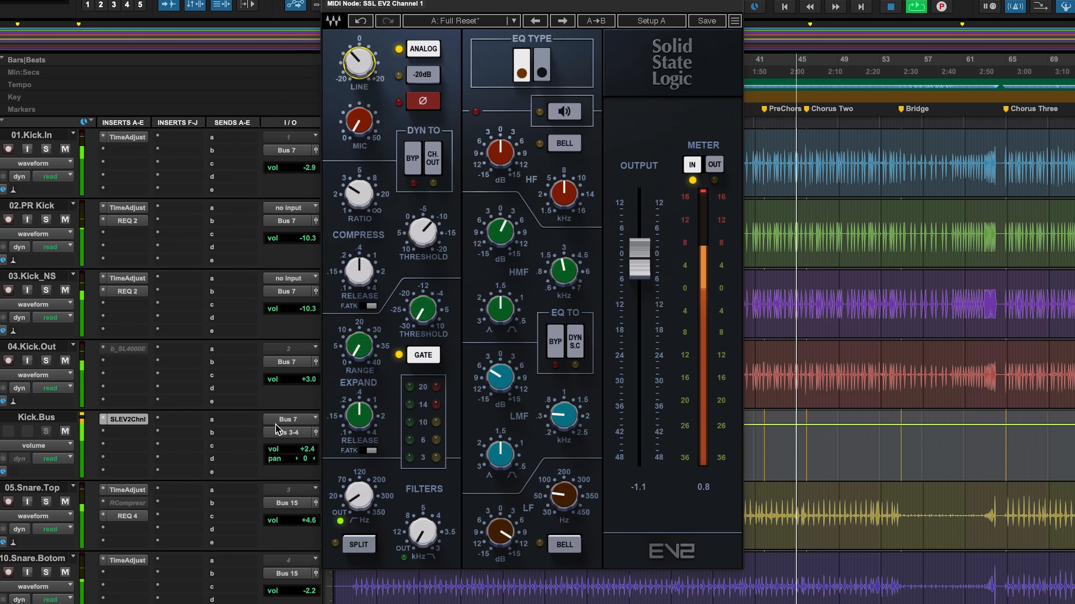
left_click(302, 451)
left_click_drag(301, 451, 302, 449)
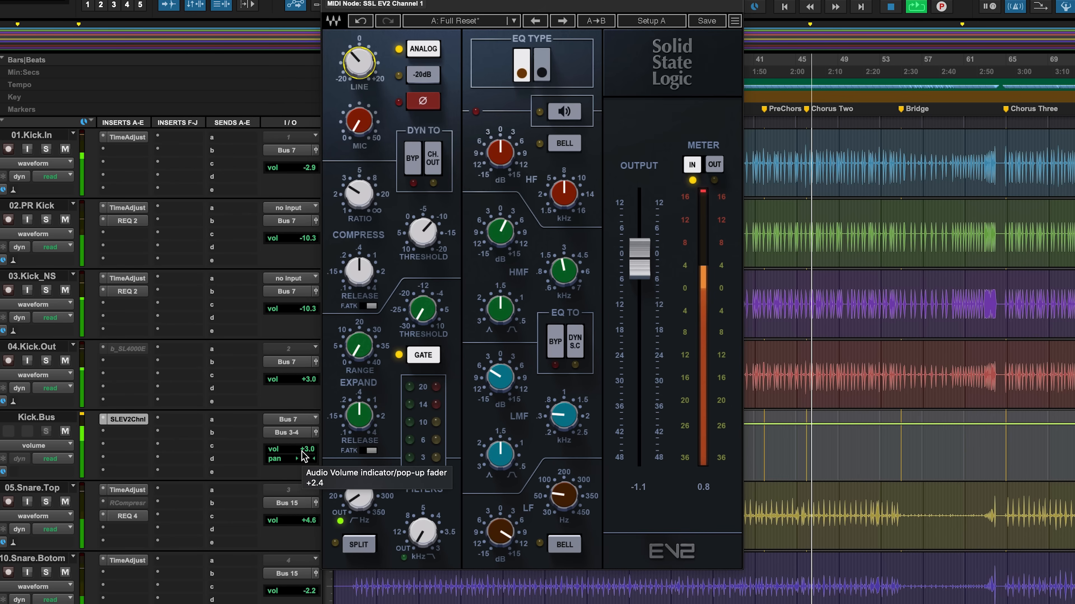
left_click(328, 1)
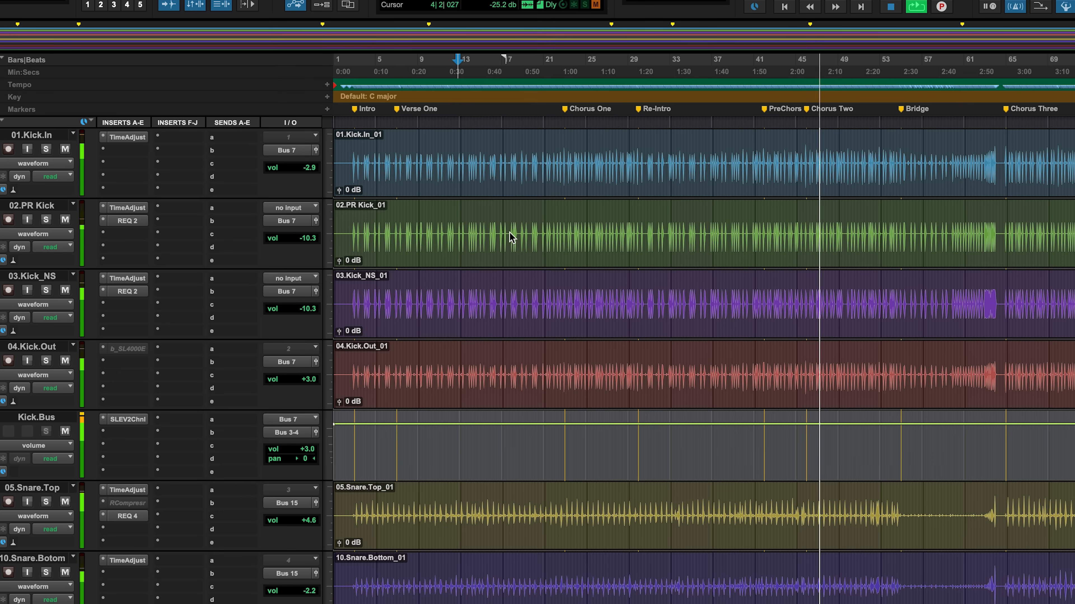
scroll(548, 385, "down", 15)
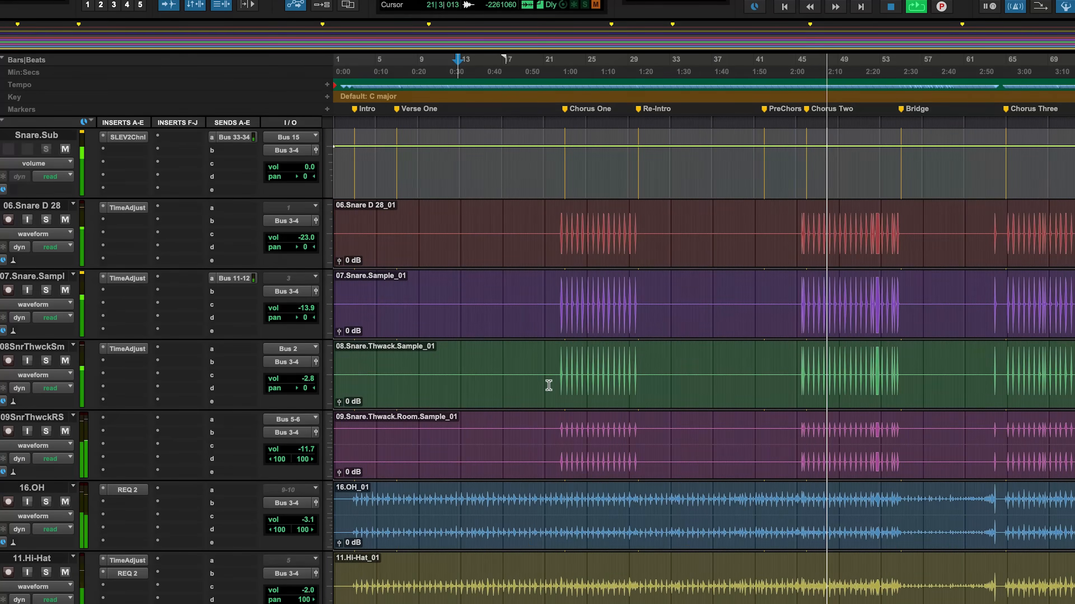
scroll(548, 385, "down", 4)
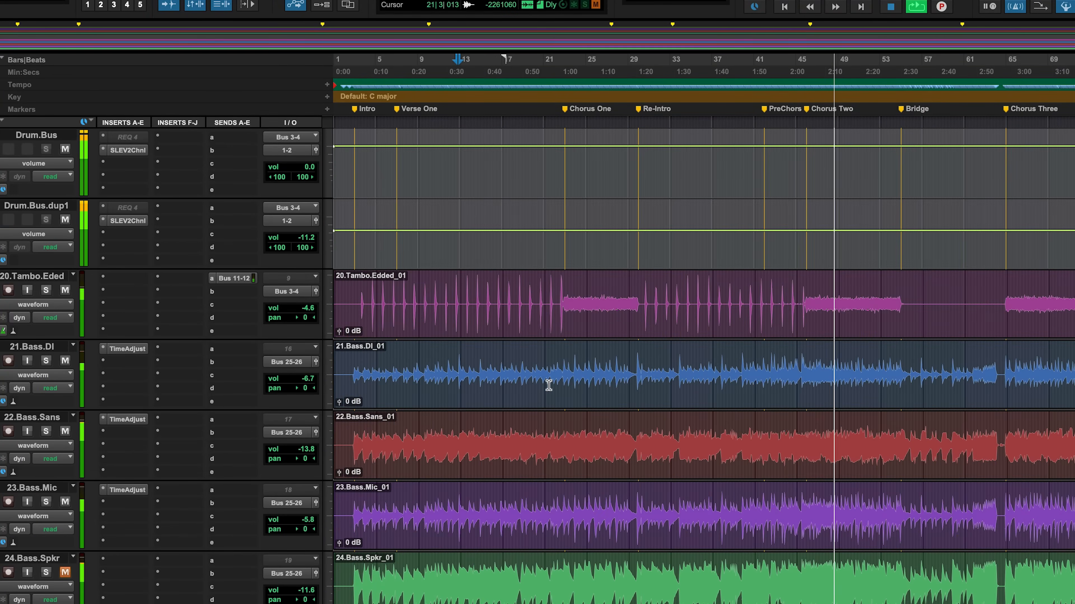
scroll(548, 385, "down", 10)
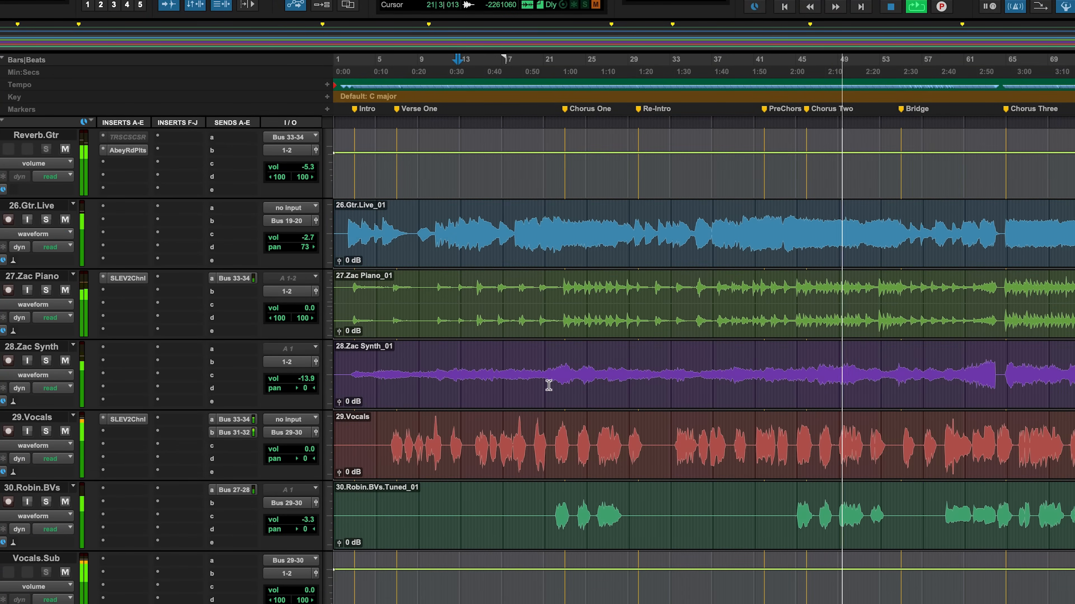
Step: Play the song from just before Chorus Two and switch from the soloed reference mix back to the session's own mix
scroll(548, 385, "down", 3)
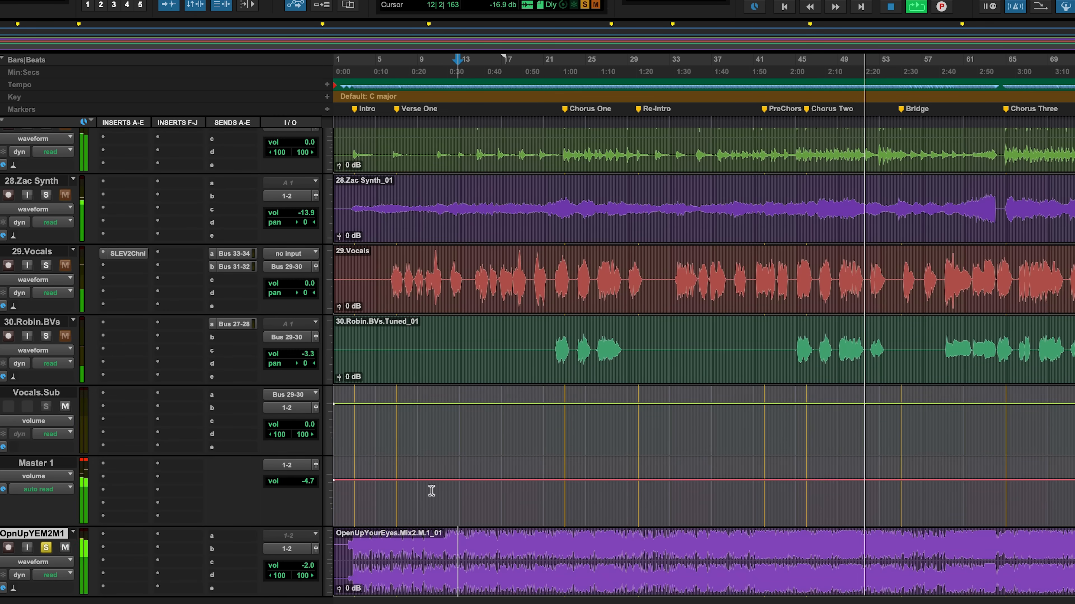
left_click(801, 261)
key("space")
key("space")
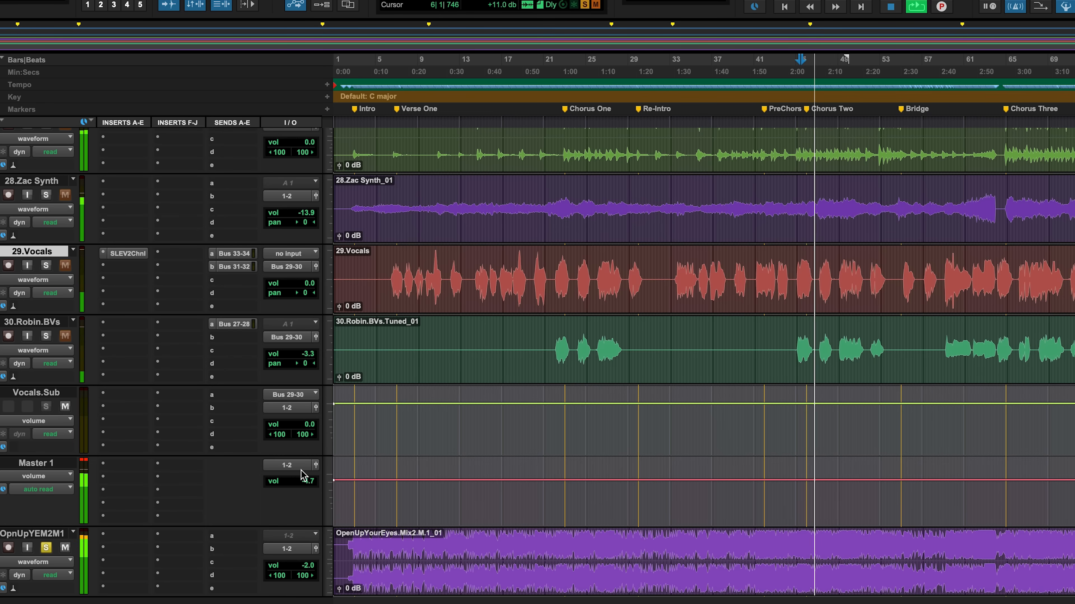
left_click(47, 547)
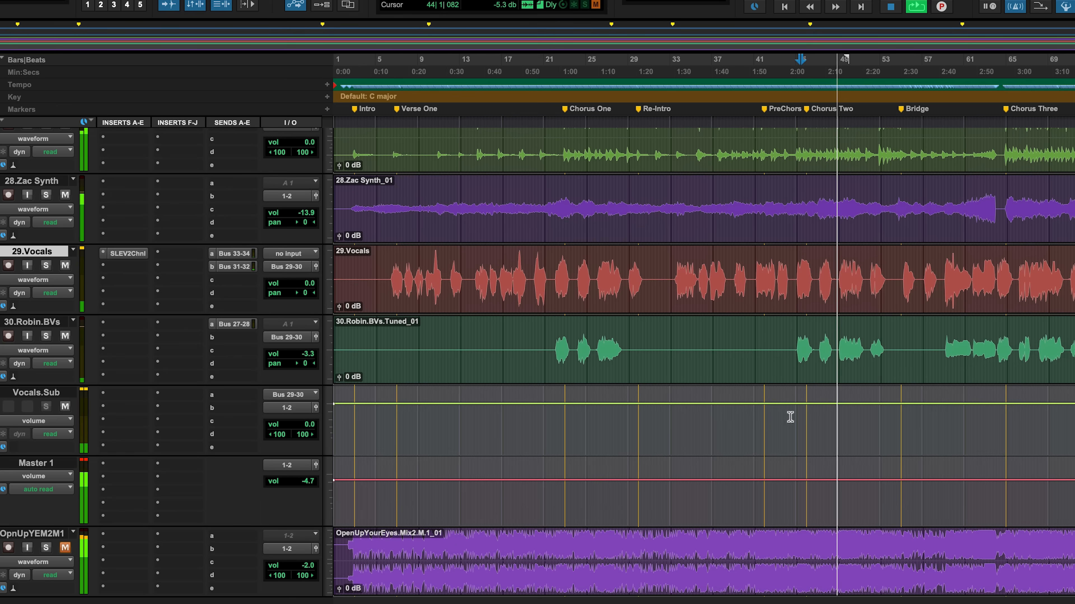
Step: Raise the lead vocal track's volume to +0.6 dB and the backing vocals track's volume to -2.6 dB
left_click(305, 285)
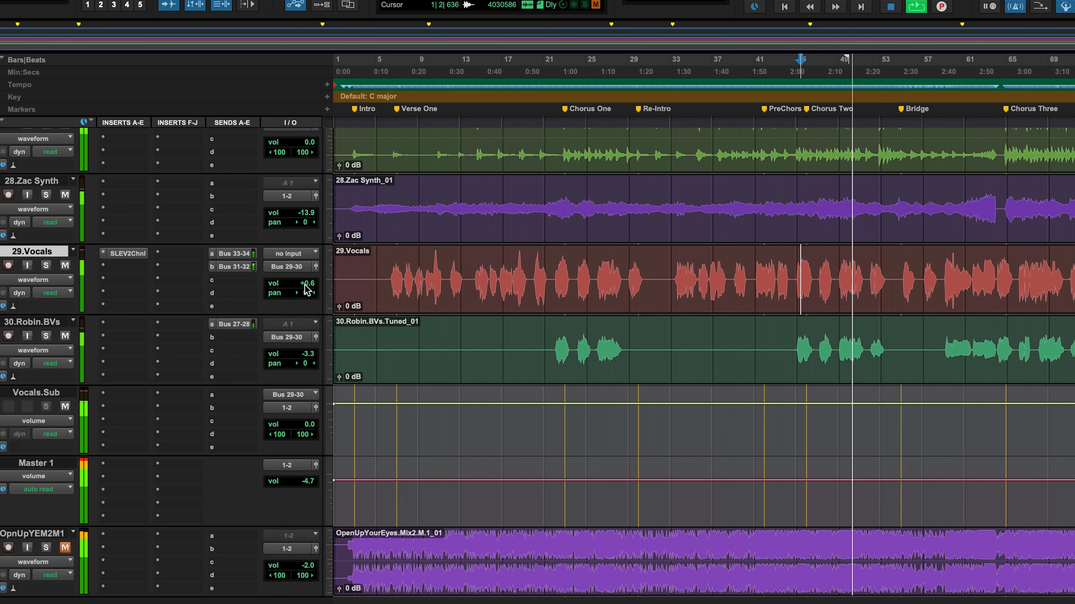
left_click(305, 354)
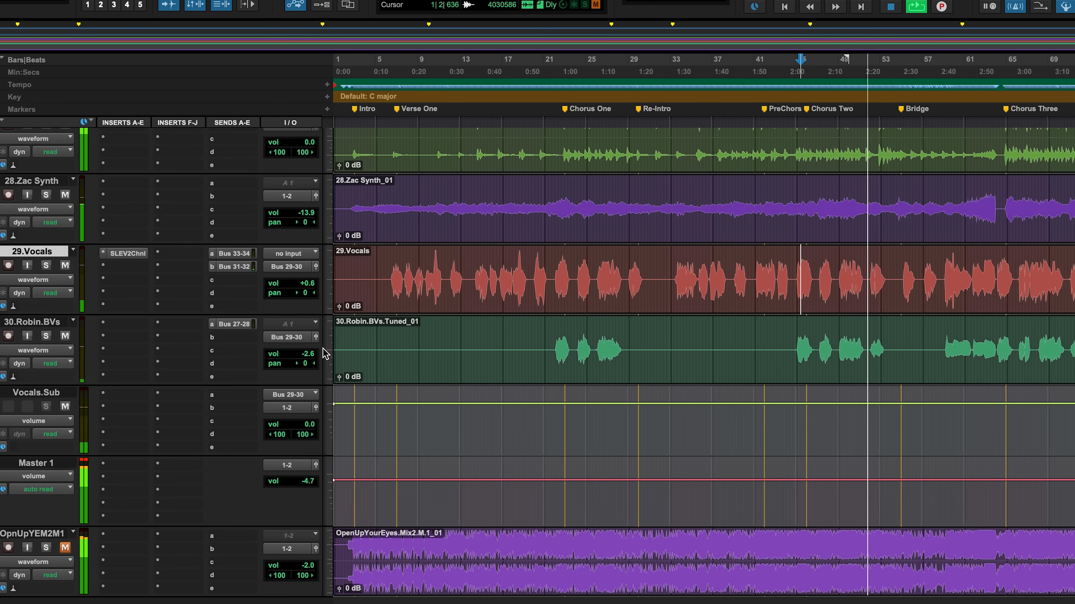
scroll(501, 360, "up", 10)
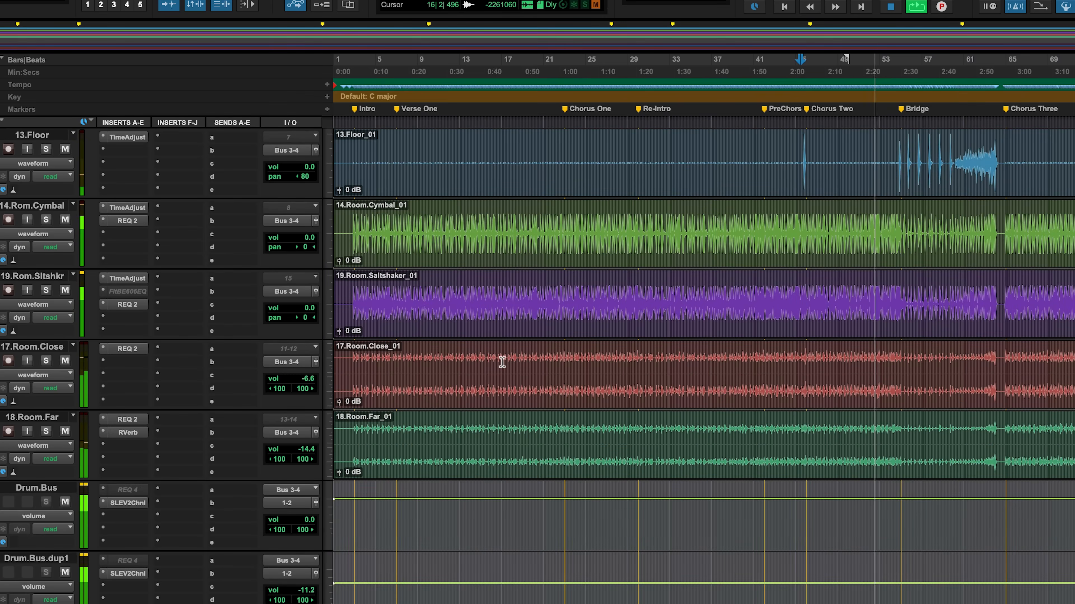
scroll(502, 361, "up", 1)
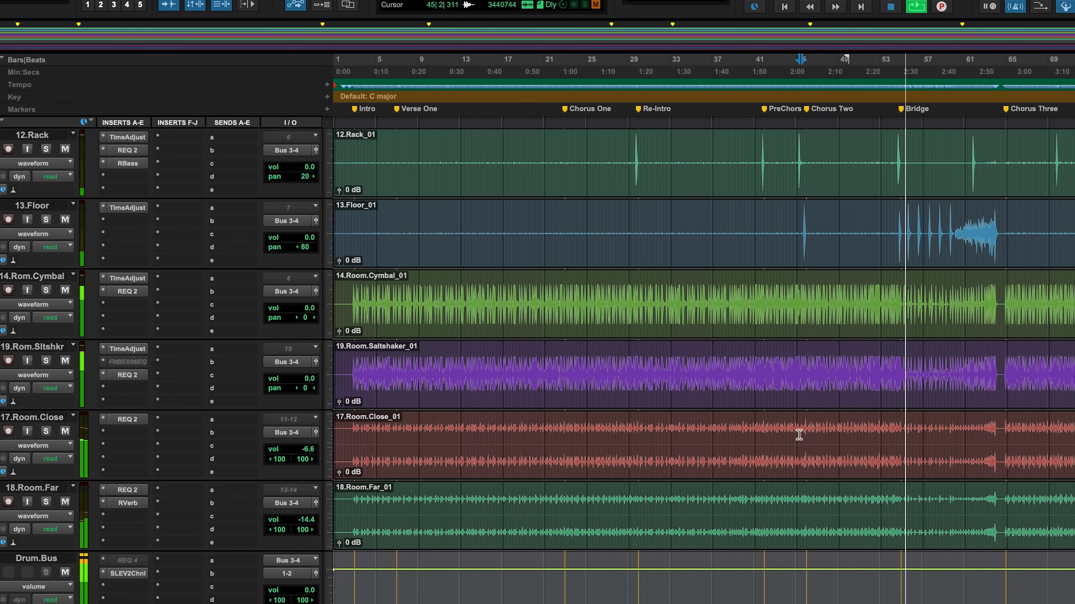
scroll(799, 435, "down", 10)
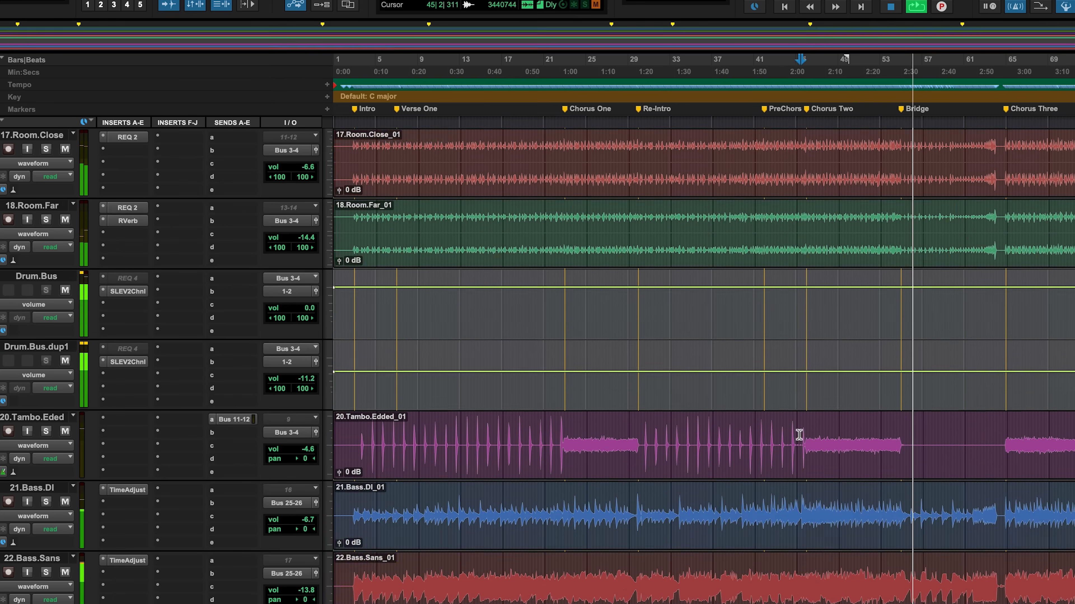
scroll(799, 435, "down", 5)
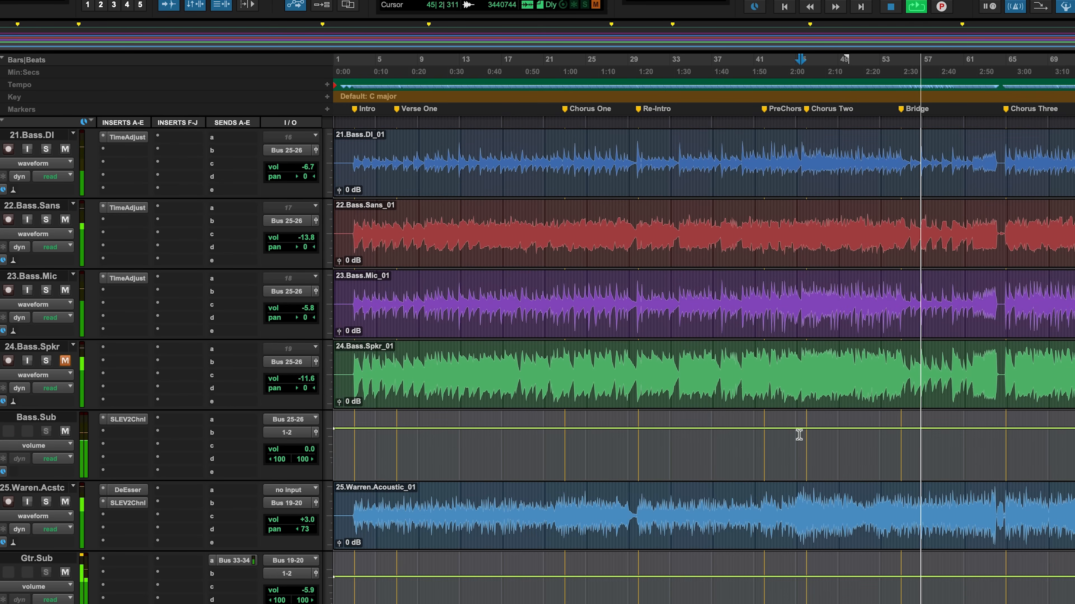
scroll(799, 435, "up", 3)
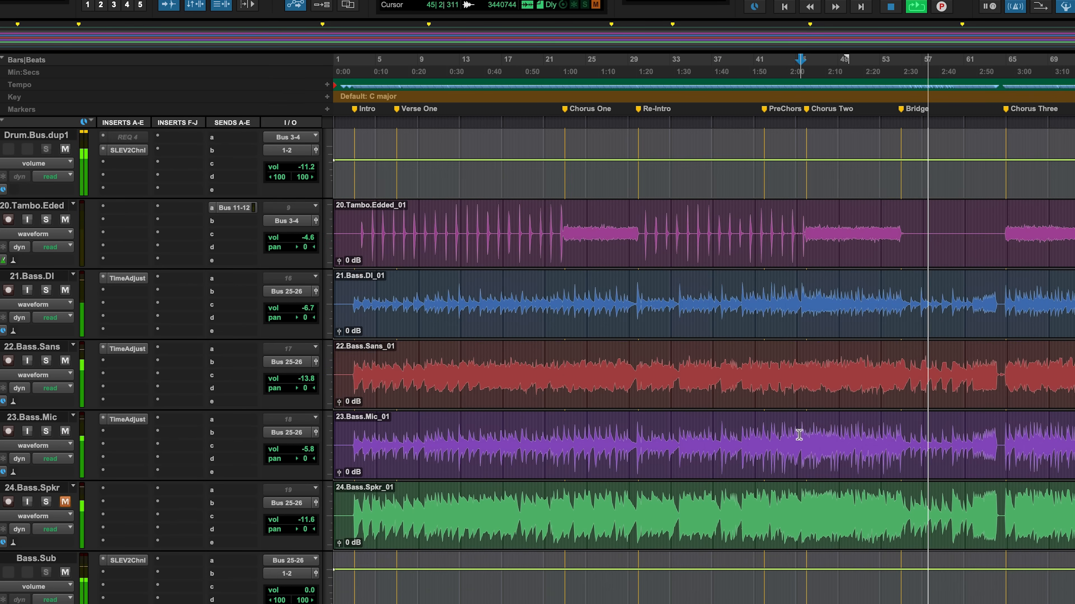